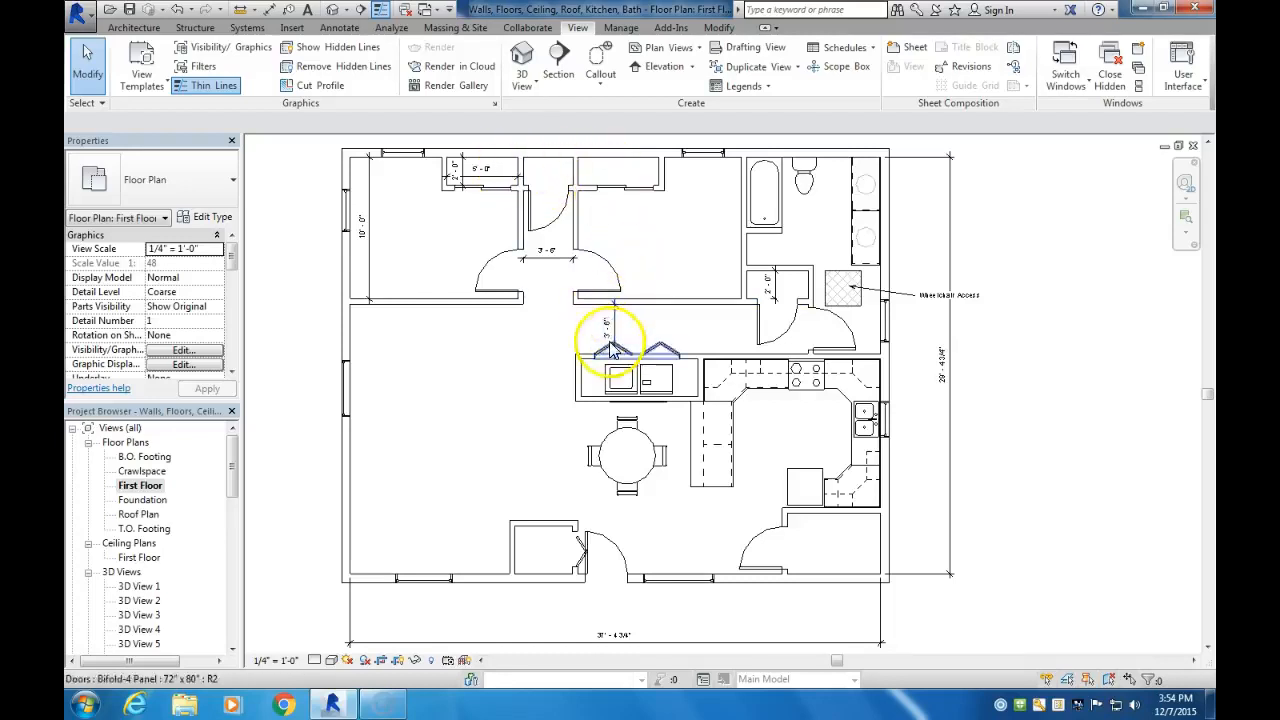
# Examine the first floor plan, looking closely at the kitchen cabinets, appliances and dining area
pyautogui.click(570, 263)
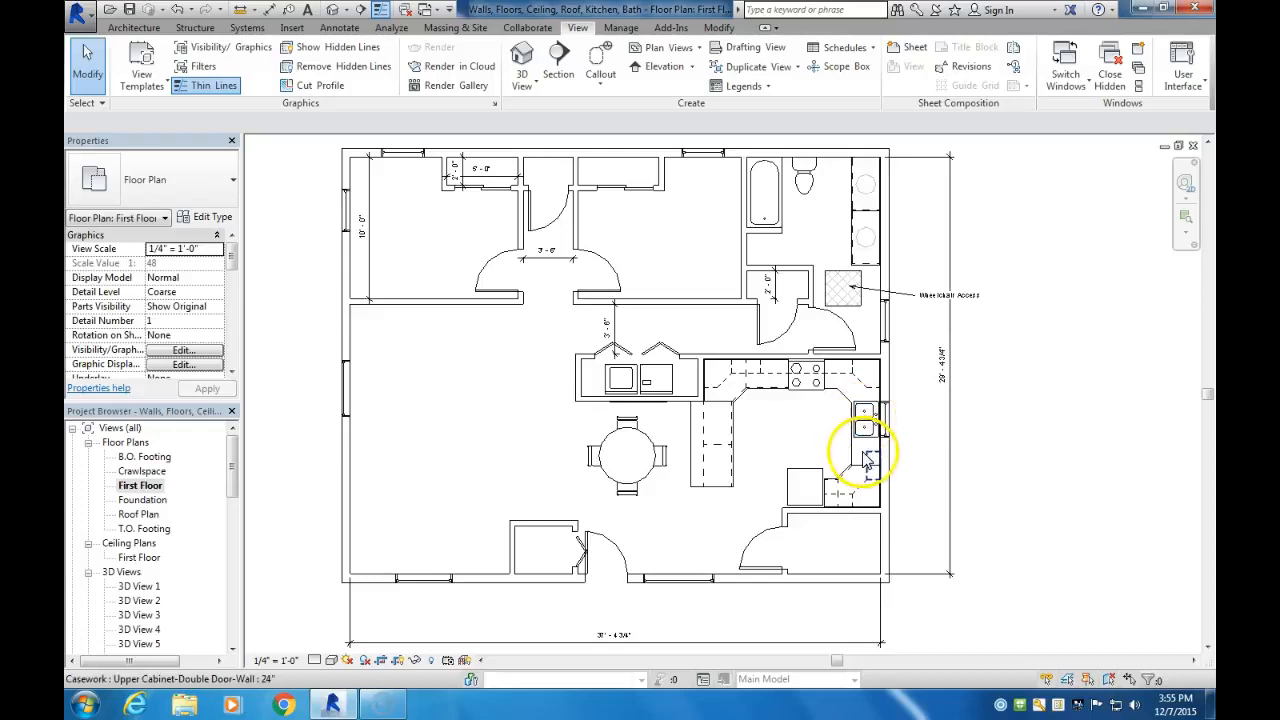
pyautogui.scroll(3, 866, 458)
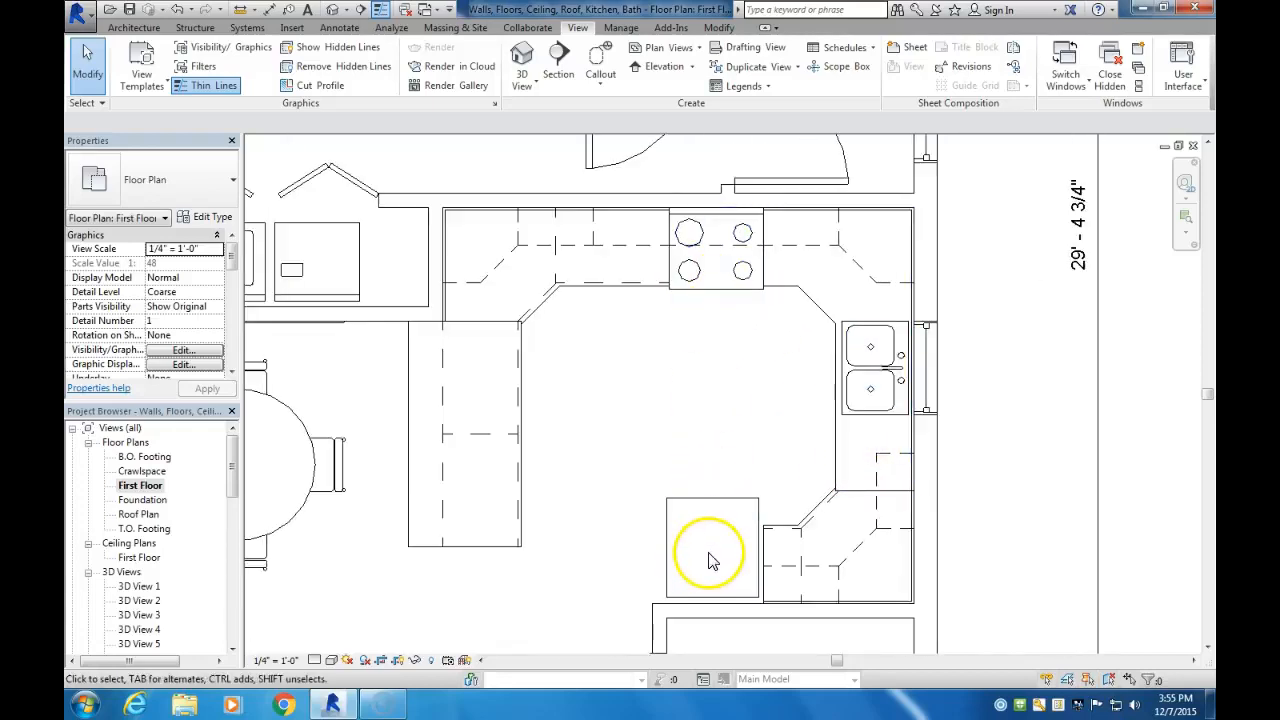
pyautogui.scroll(-1, 725, 515)
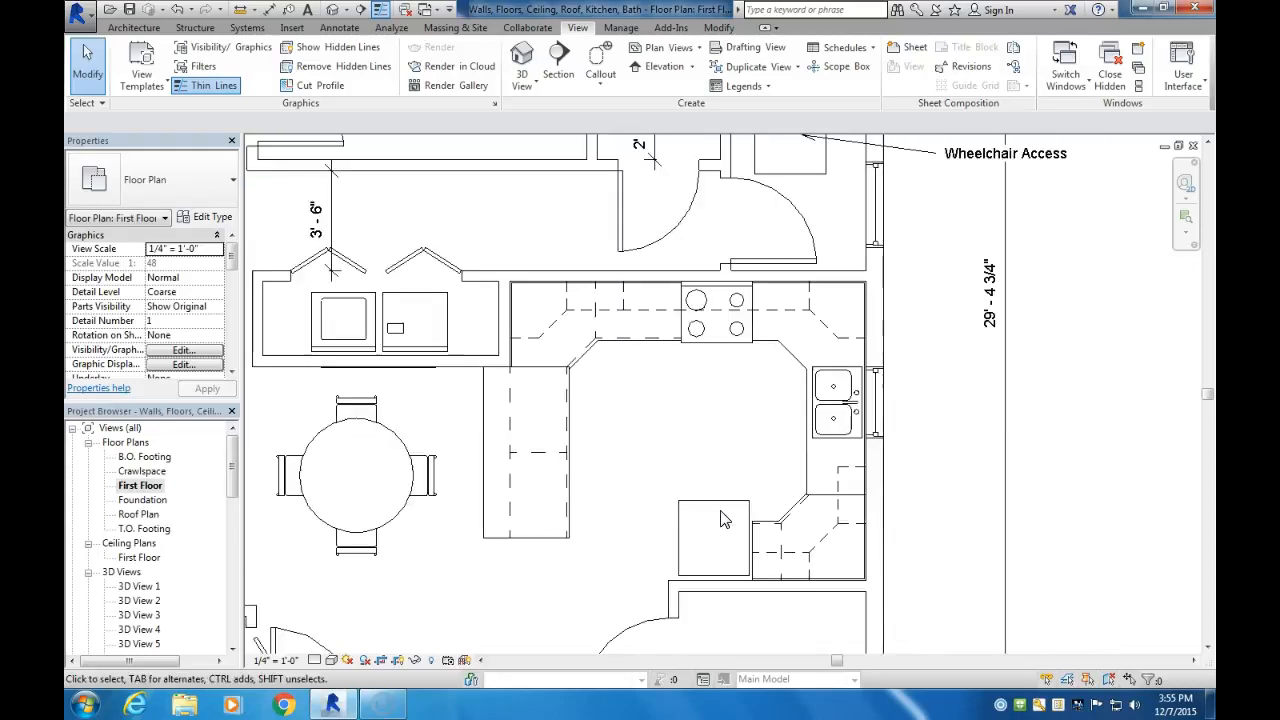
pyautogui.scroll(-2, 514, 491)
pyautogui.scroll(2, 600, 491)
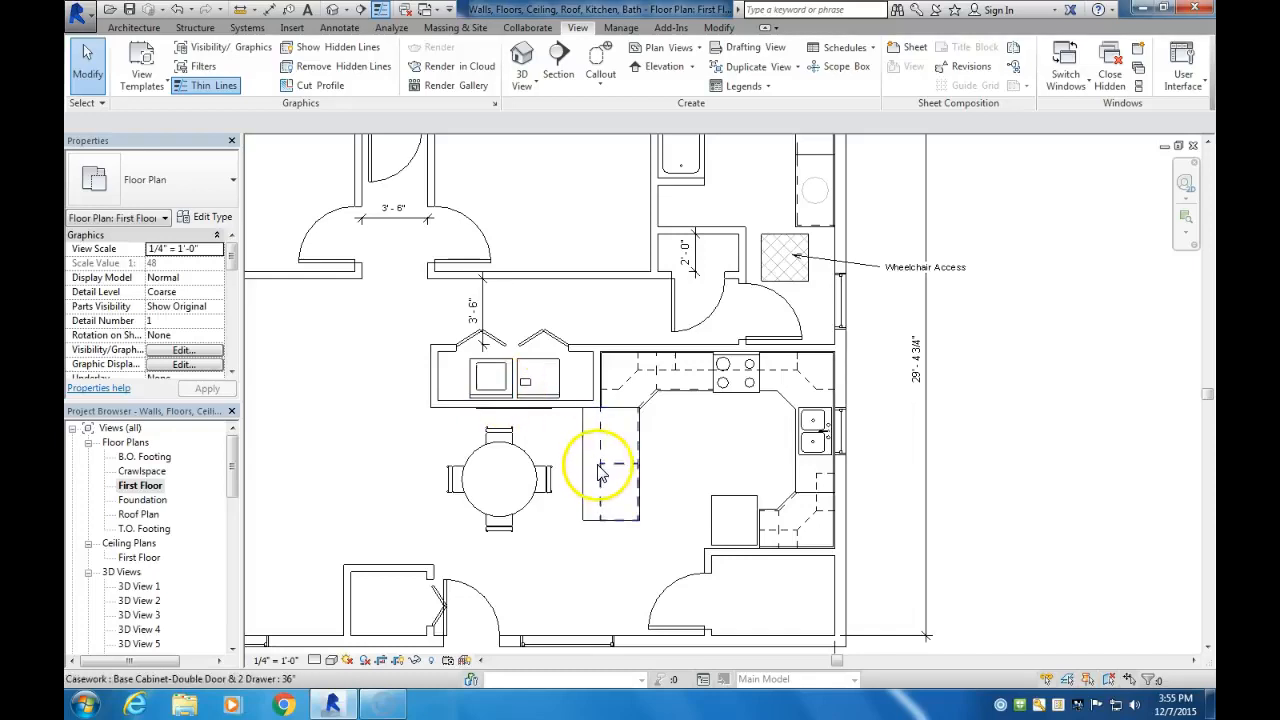
pyautogui.scroll(-2, 602, 480)
pyautogui.moveTo(614, 482); pyautogui.dragTo(740, 478, button='middle')
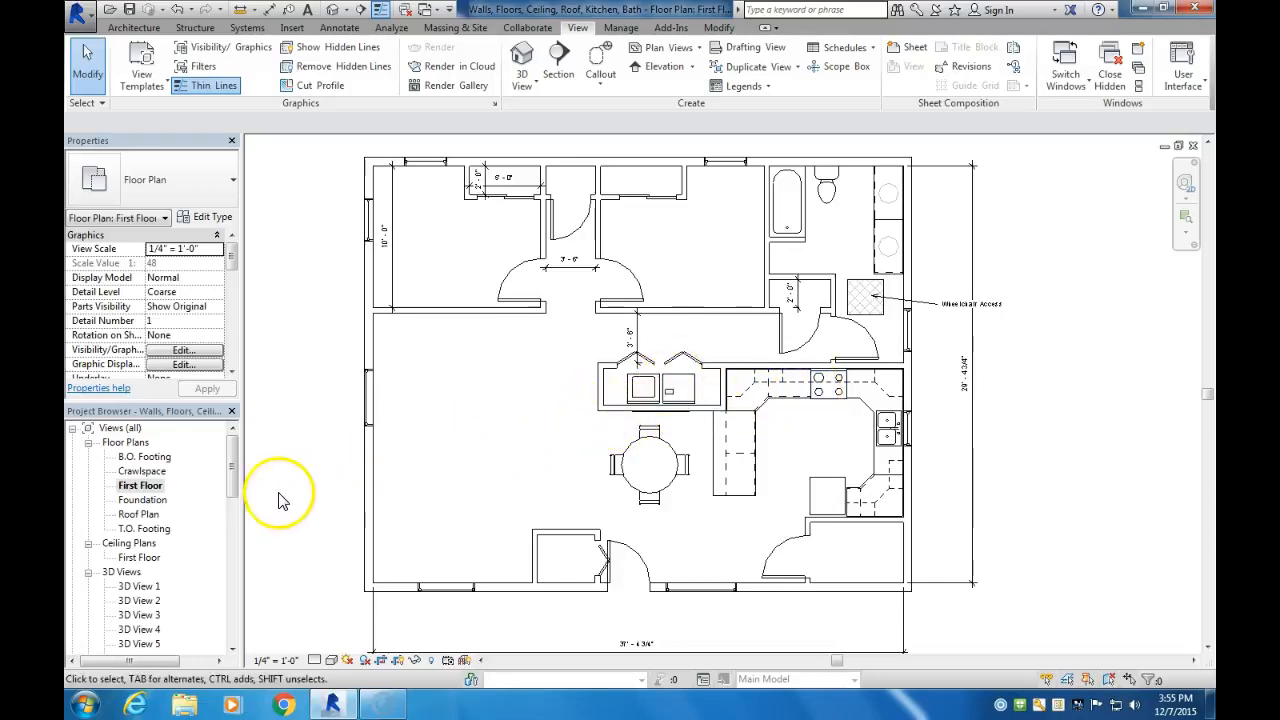
# Delete the sheets A1 - First Floor Plan, A2 - Second Floor Plan and A3 - First Floor Reflected Ceiling Plan from the project
pyautogui.moveTo(236, 484); pyautogui.dragTo(240, 565)
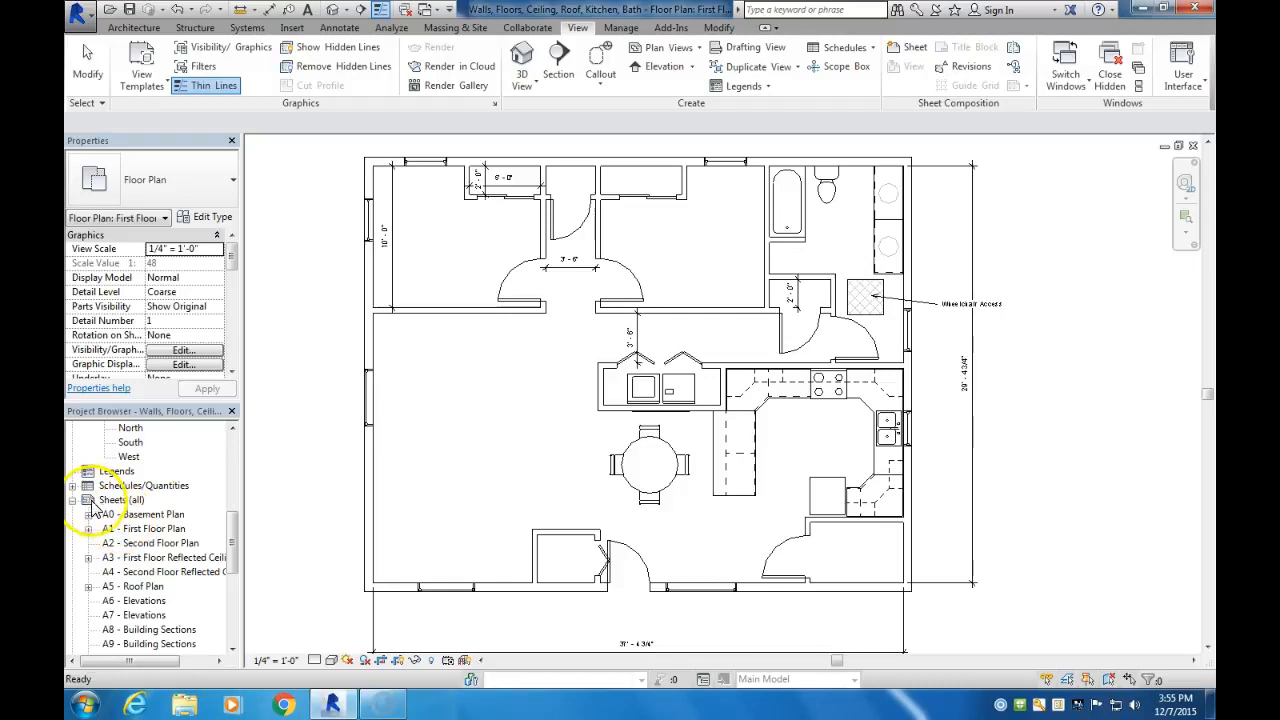
pyautogui.click(160, 529)
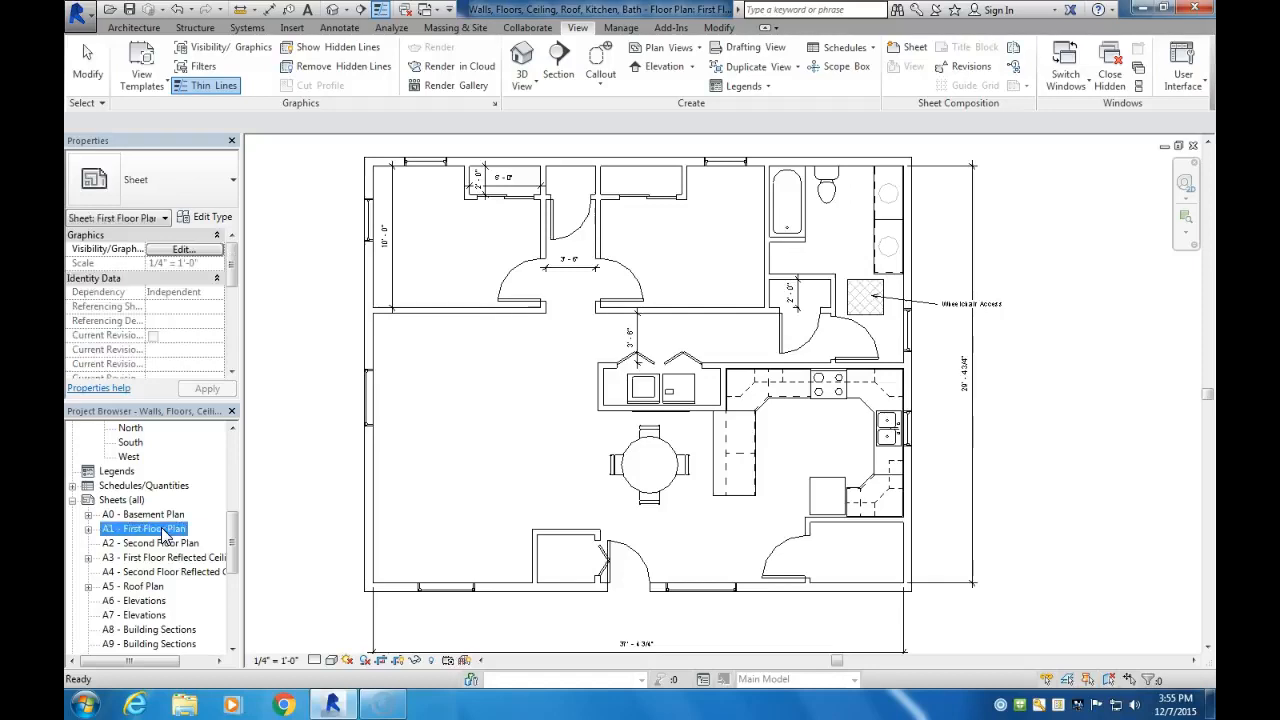
pyautogui.press('Delete')
pyautogui.rightClick(163, 533)
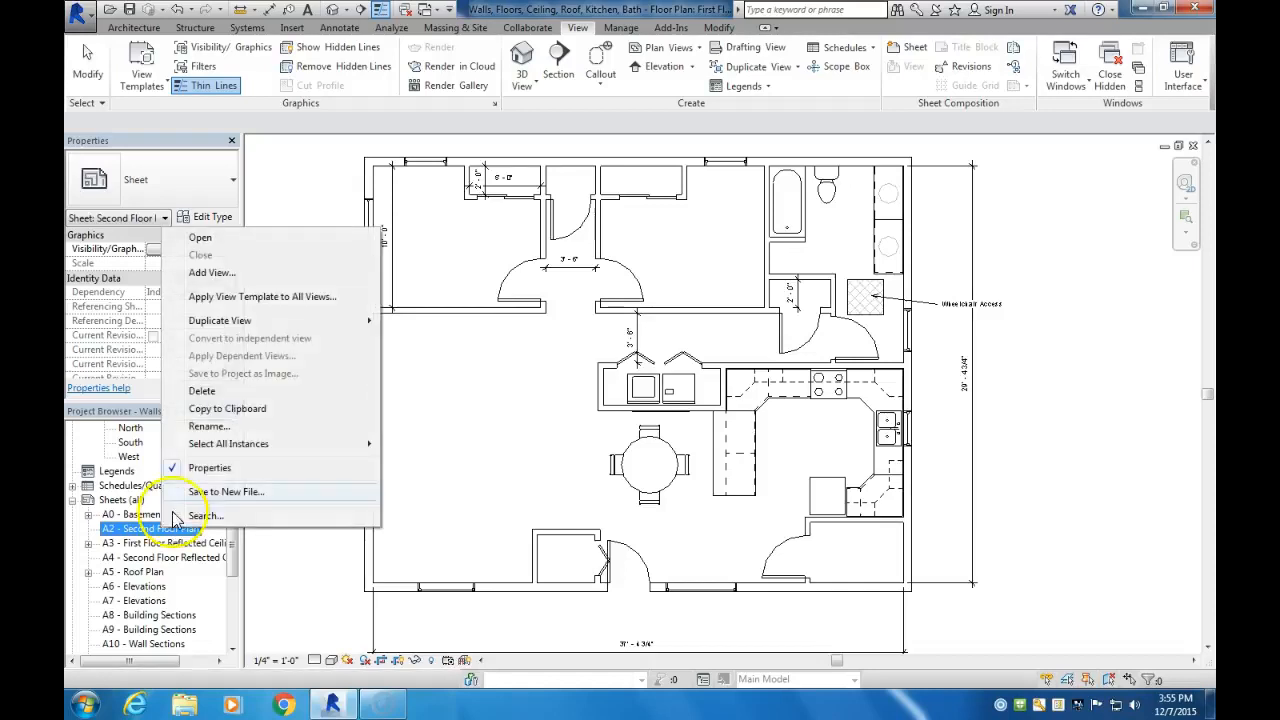
pyautogui.click(200, 390)
pyautogui.click(152, 530)
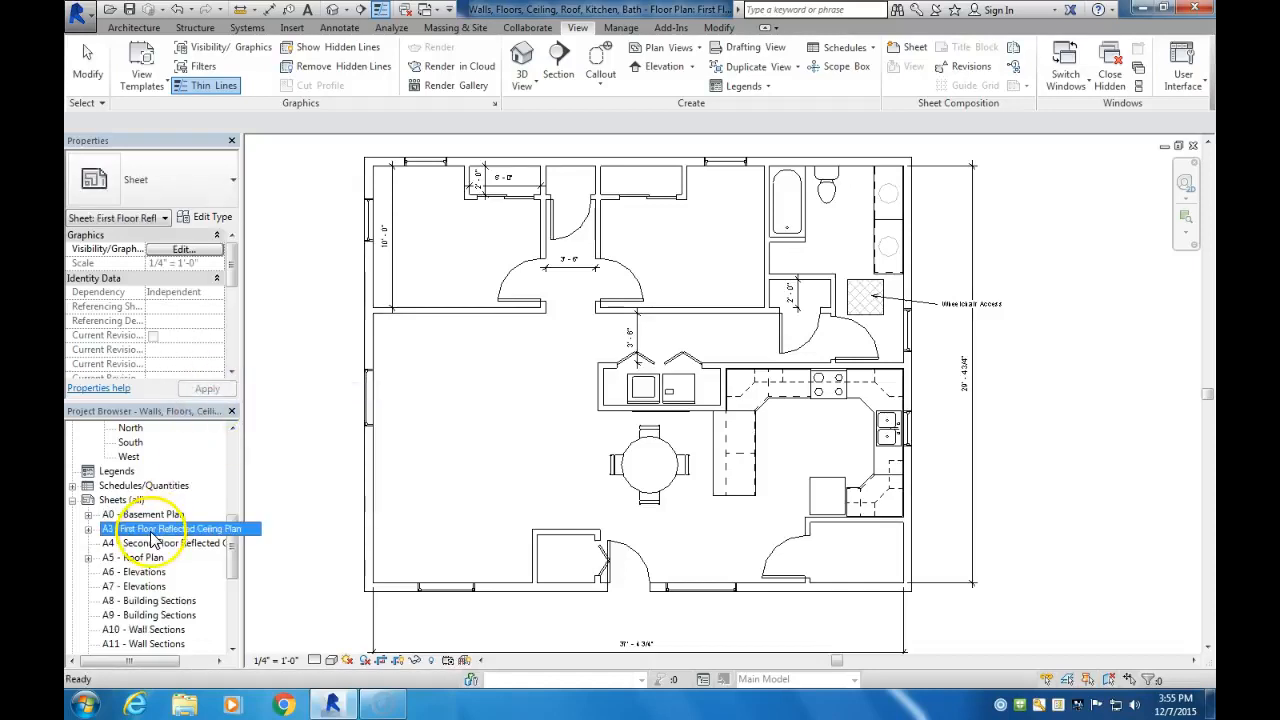
pyautogui.press('Delete')
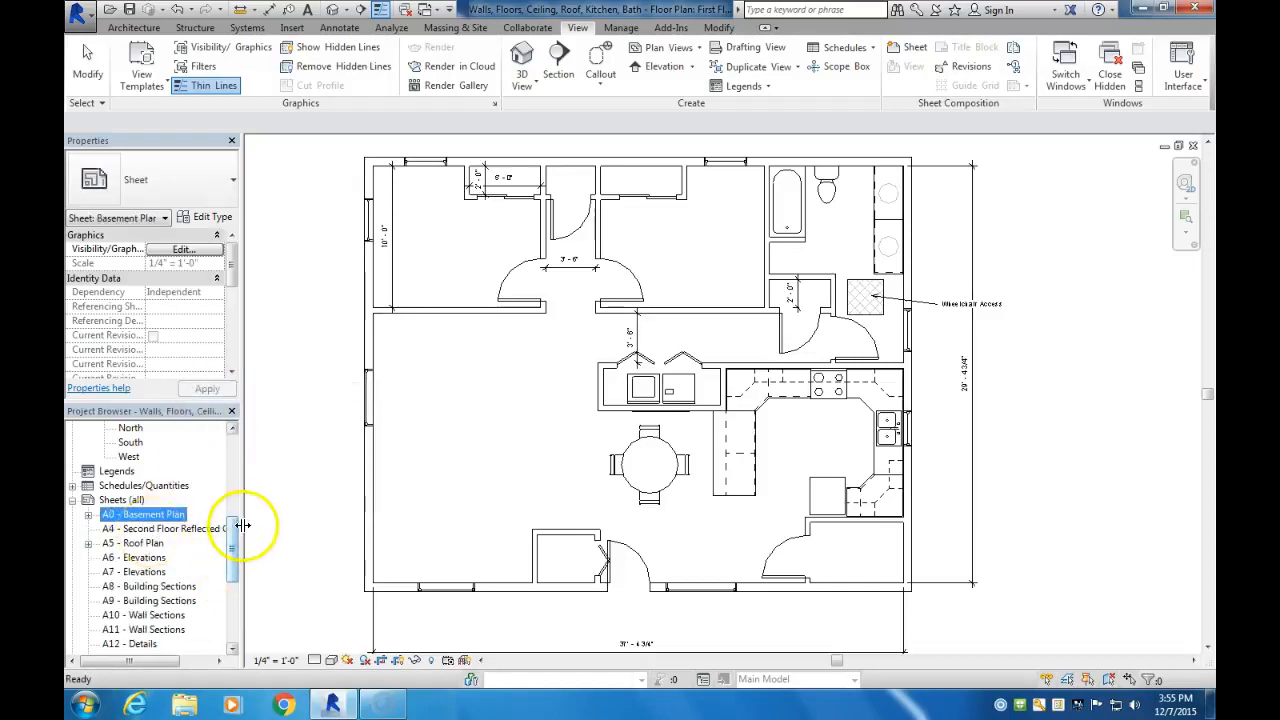
# Create a new sheet using the A 8.5 x 11 Vertical titleblock loaded from the US Imperial Titleblocks folder
pyautogui.rightClick(119, 500)
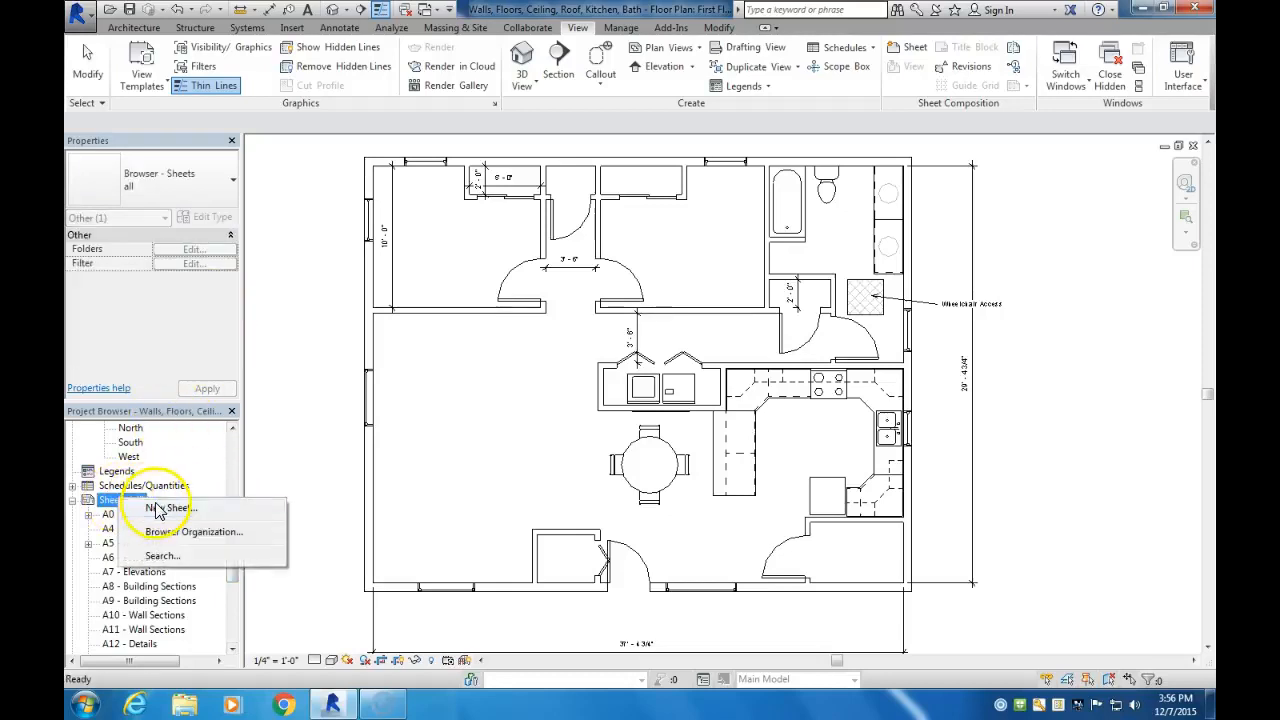
pyautogui.click(160, 508)
pyautogui.click(762, 173)
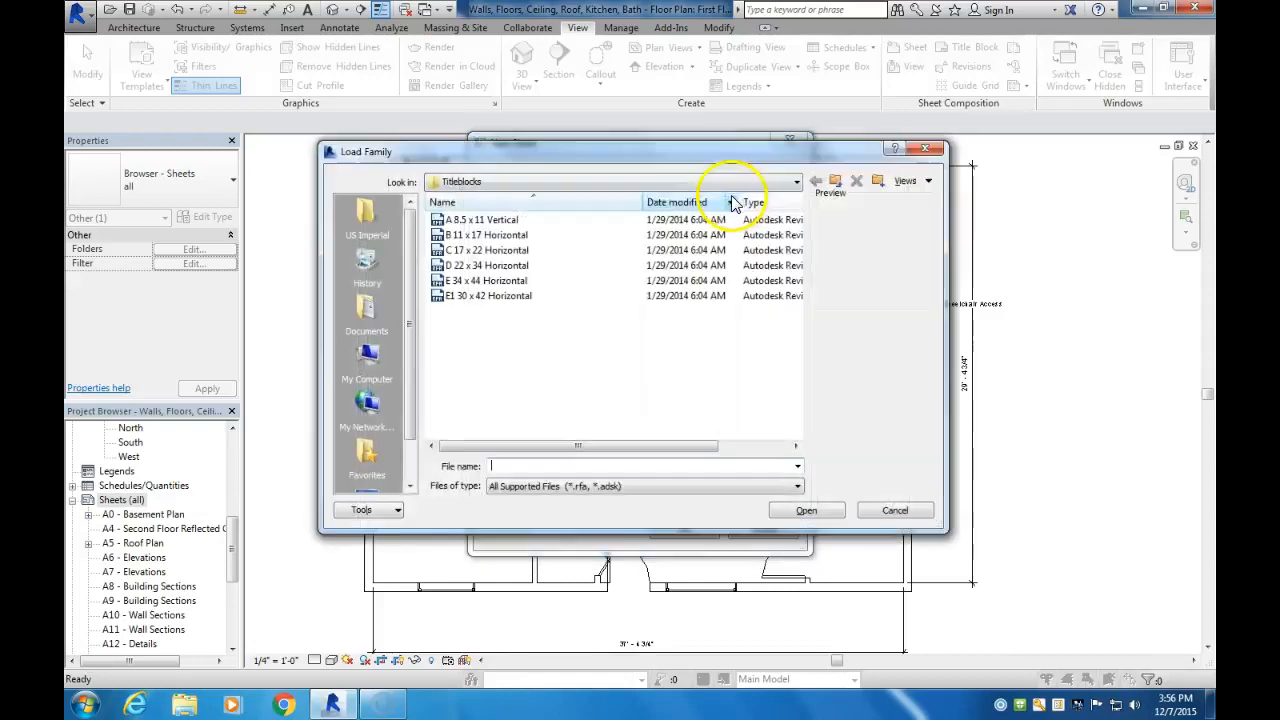
pyautogui.click(835, 181)
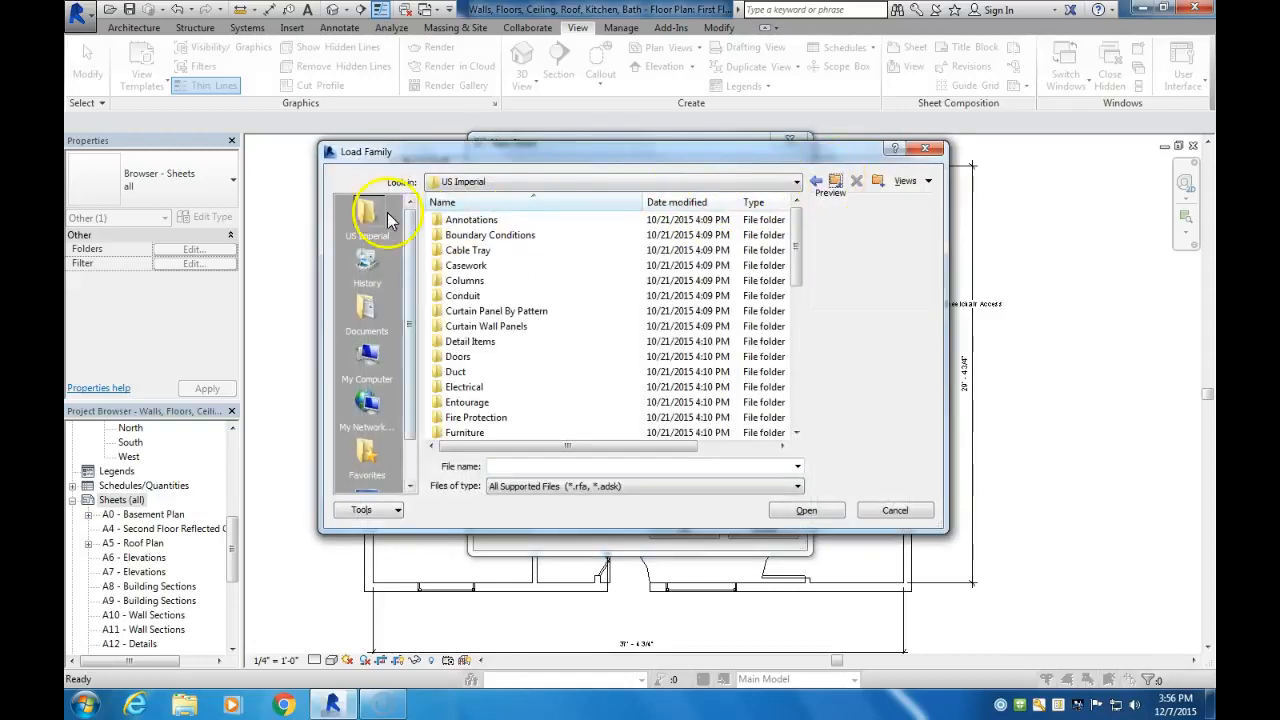
pyautogui.moveTo(803, 287); pyautogui.dragTo(805, 425)
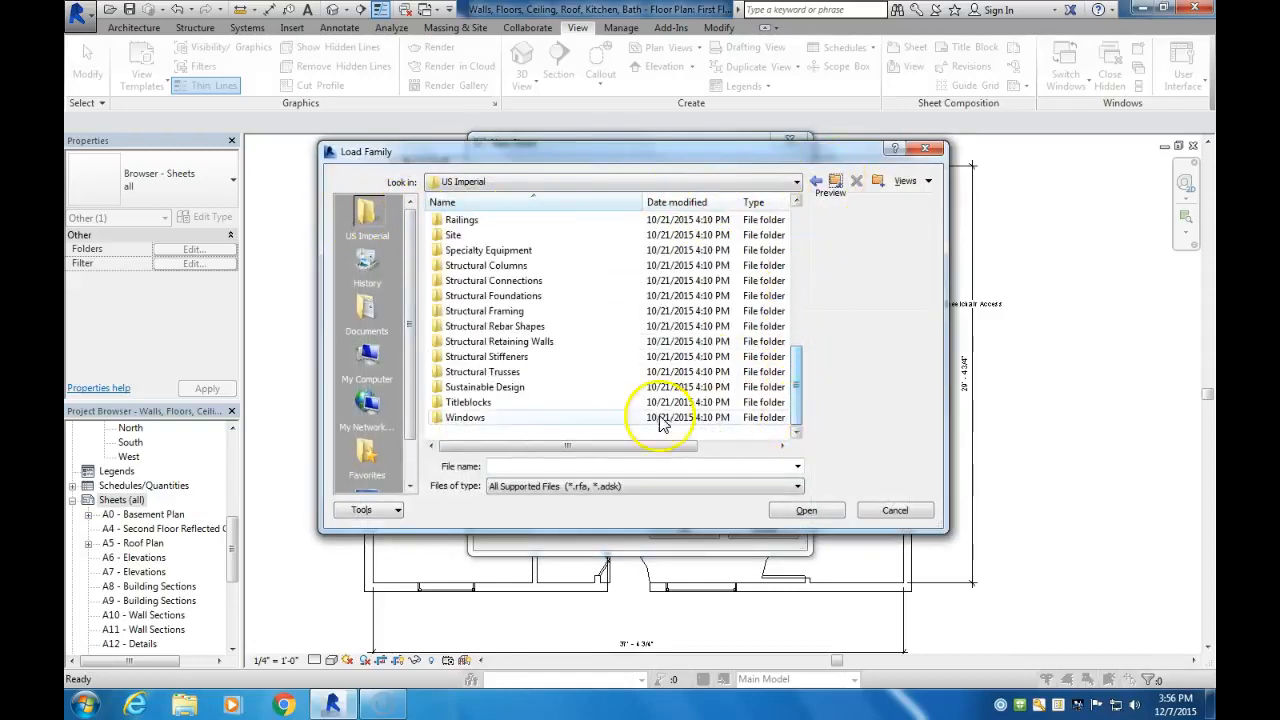
pyautogui.doubleClick(460, 398)
pyautogui.click(470, 220)
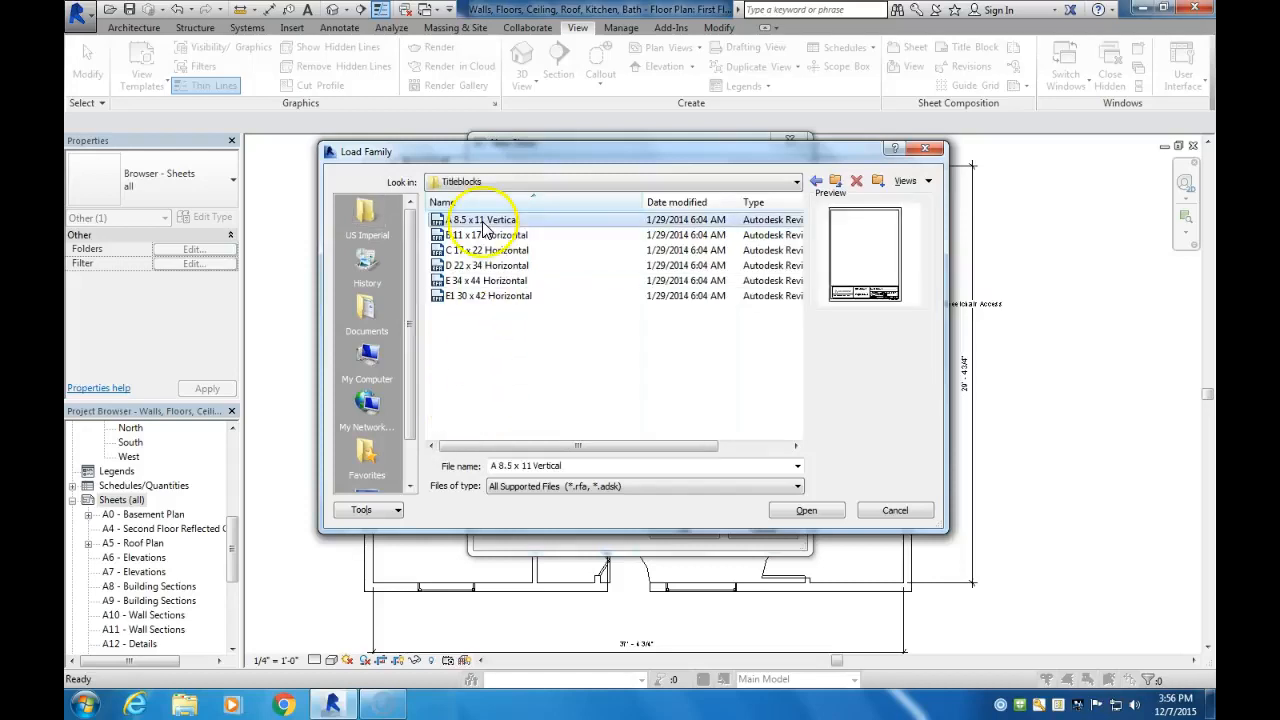
pyautogui.click(810, 512)
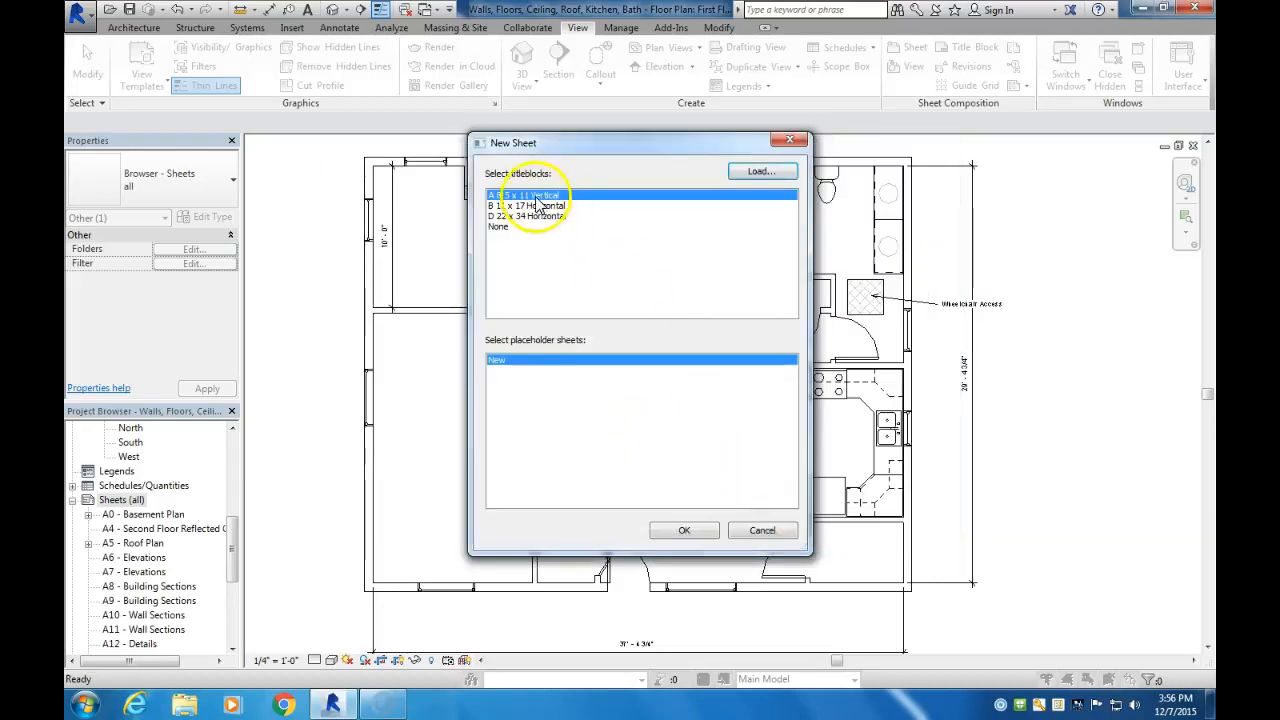
pyautogui.click(686, 533)
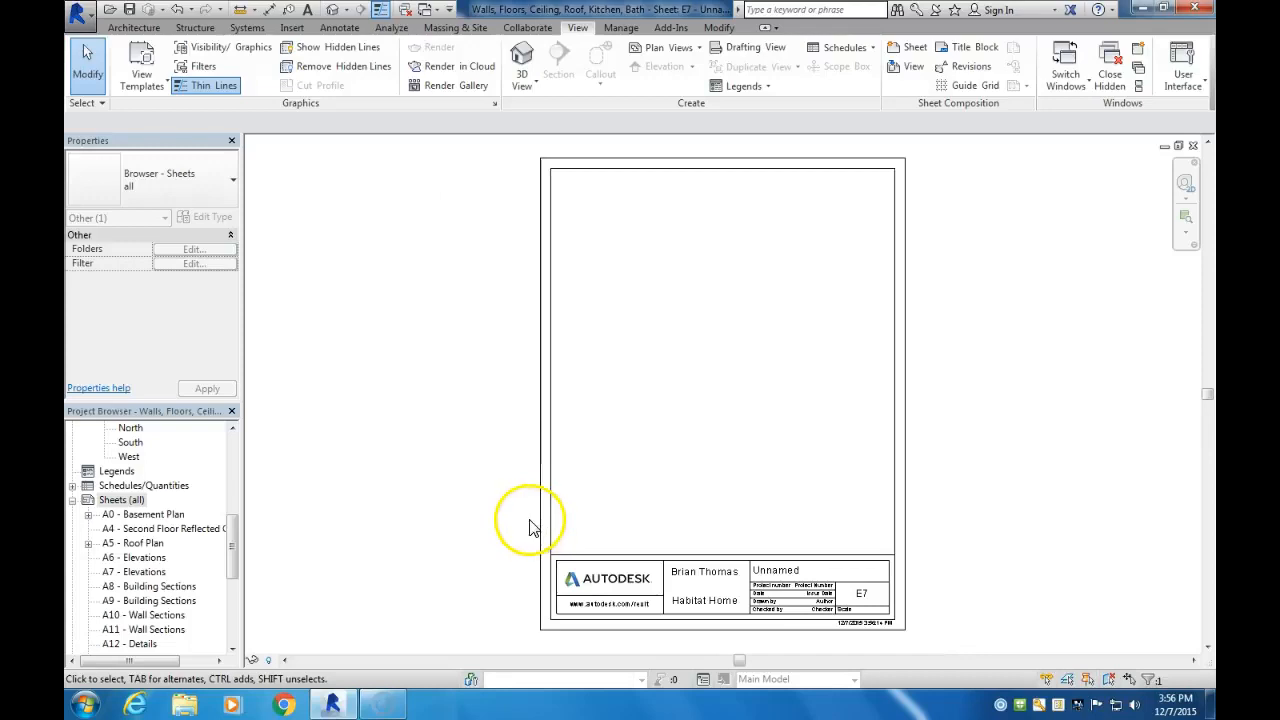
# Renumber the new unnamed sheet to A1 and name it First Floor followed by the owner's surname
pyautogui.moveTo(233, 557); pyautogui.dragTo(242, 604)
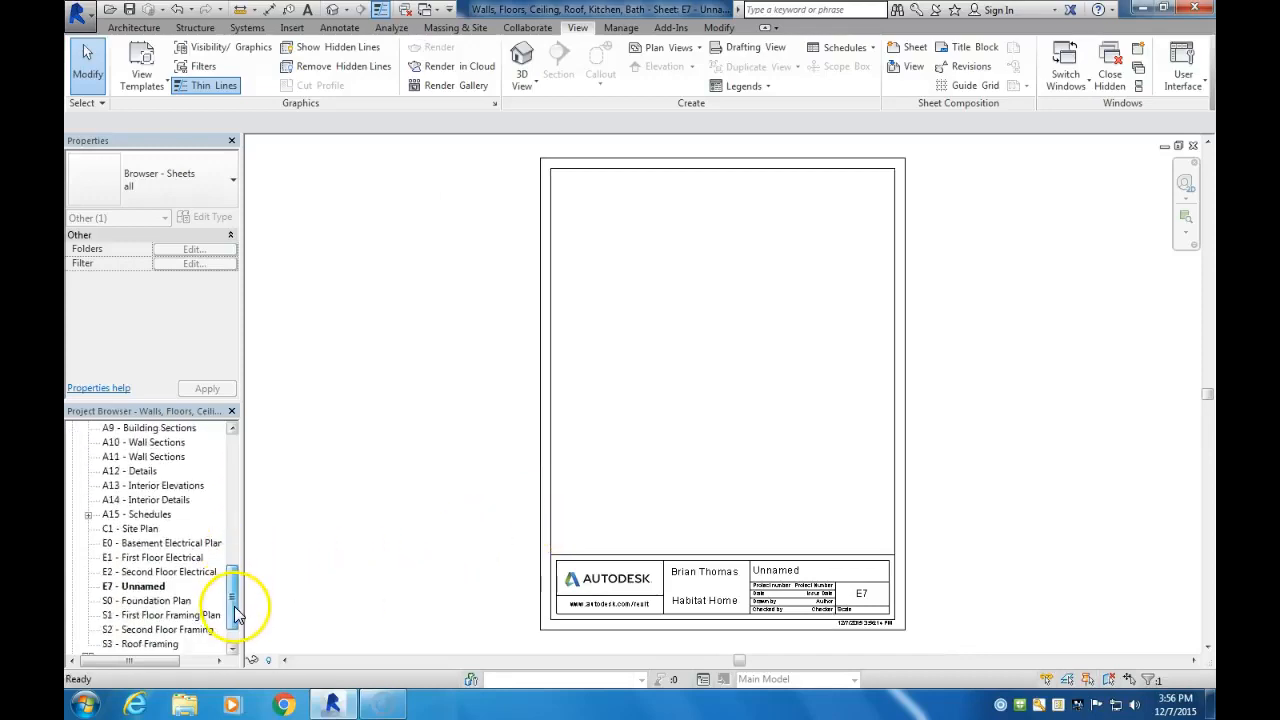
pyautogui.rightClick(134, 588)
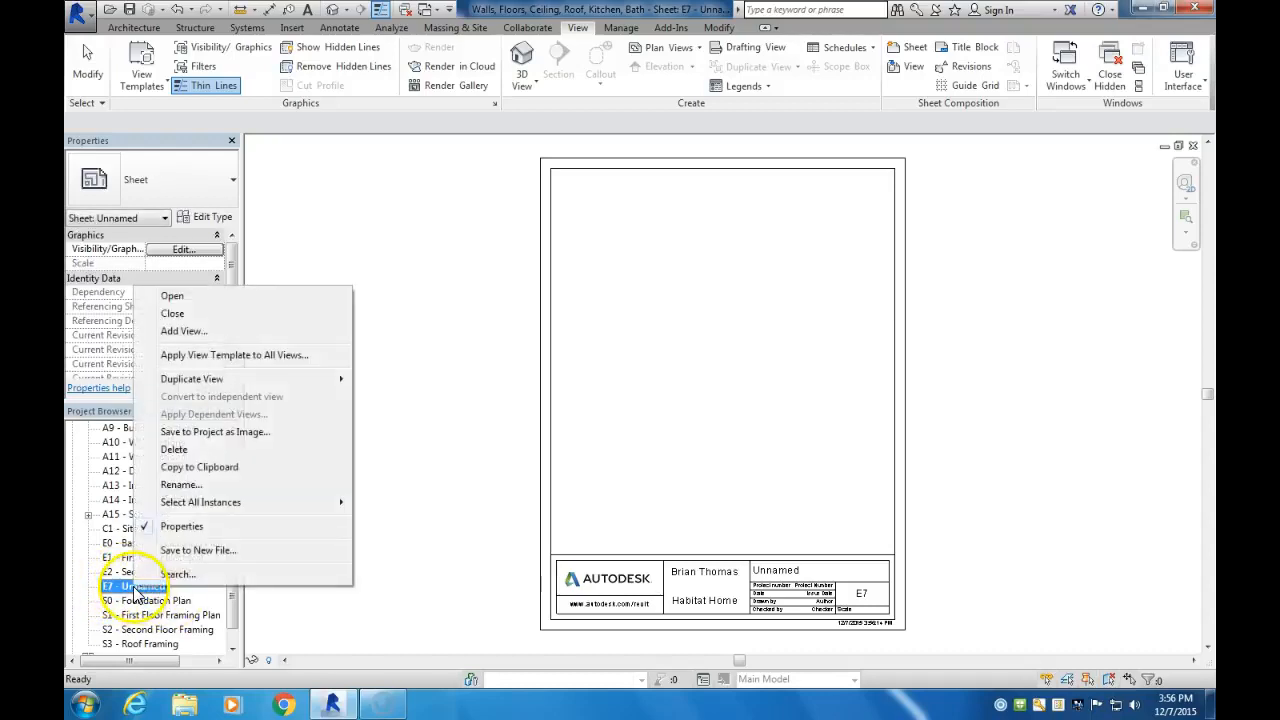
pyautogui.click(180, 485)
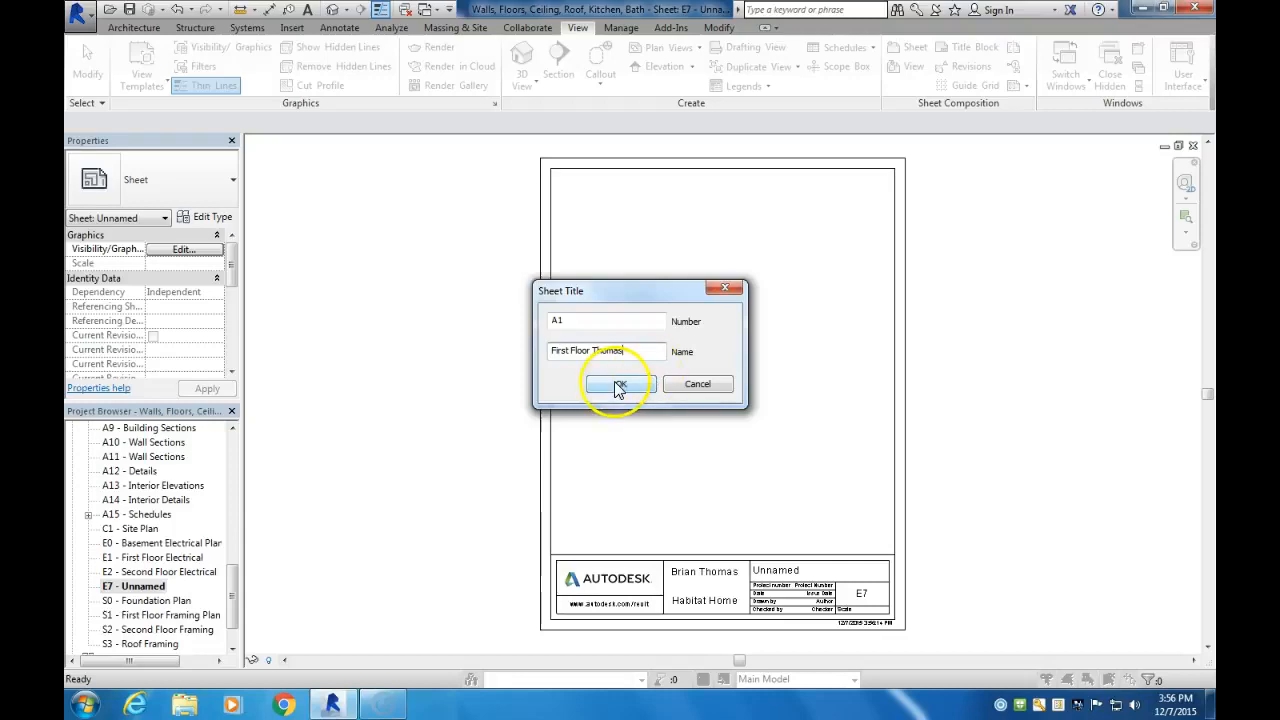
pyautogui.click(621, 386)
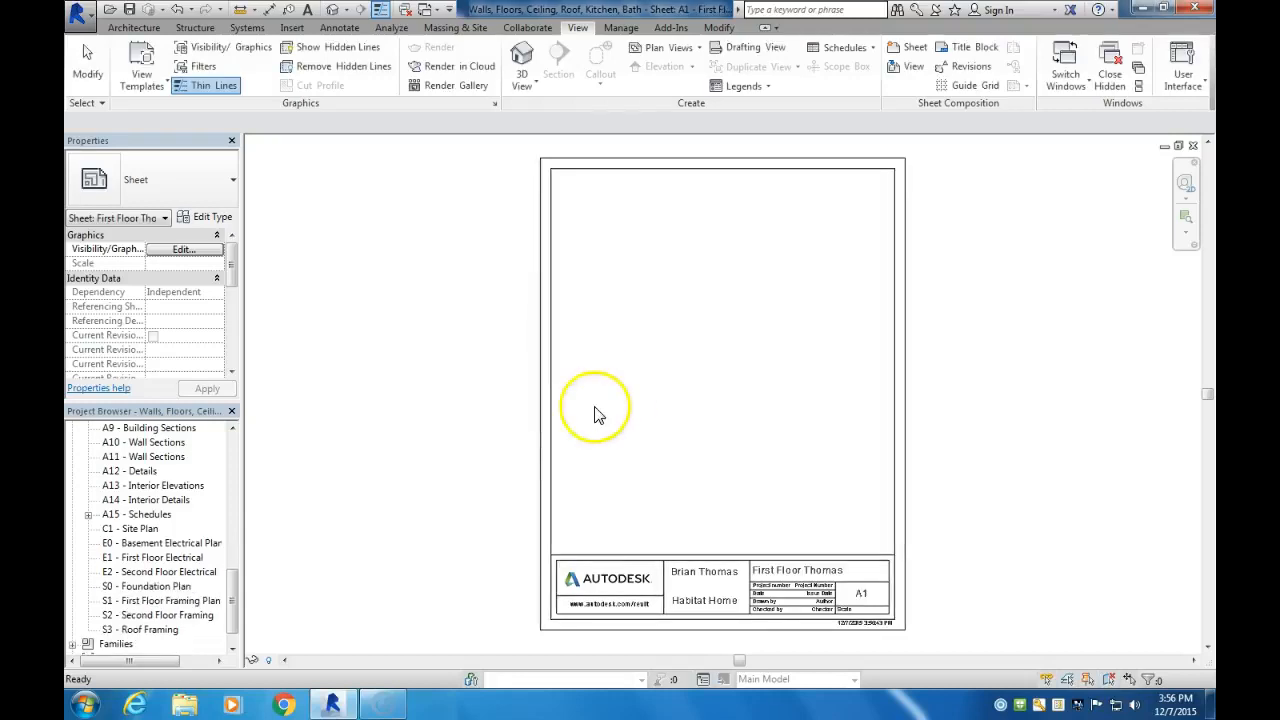
# Place the First Floor plan view on sheet A1 and move it over the titleblock page
pyautogui.moveTo(234, 600); pyautogui.dragTo(232, 472)
pyautogui.click(145, 486)
pyautogui.moveTo(128, 492); pyautogui.dragTo(696, 331)
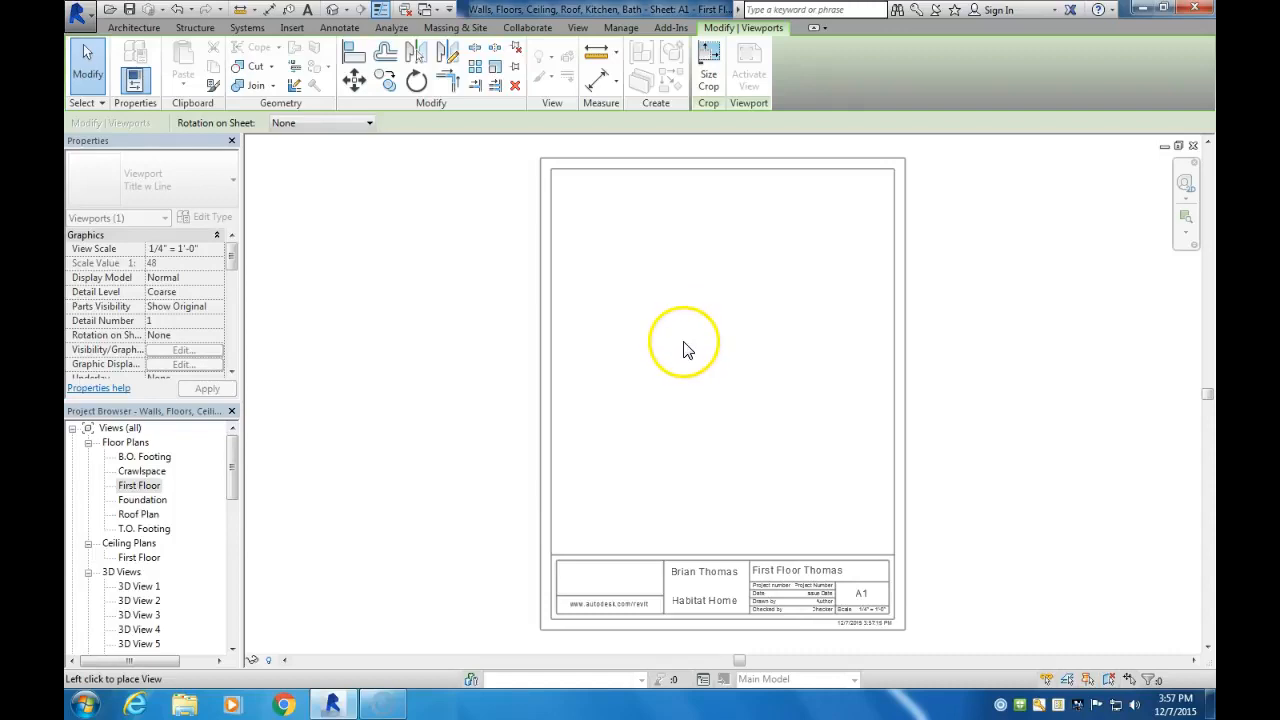
pyautogui.click(286, 486)
pyautogui.scroll(-2, 352, 460)
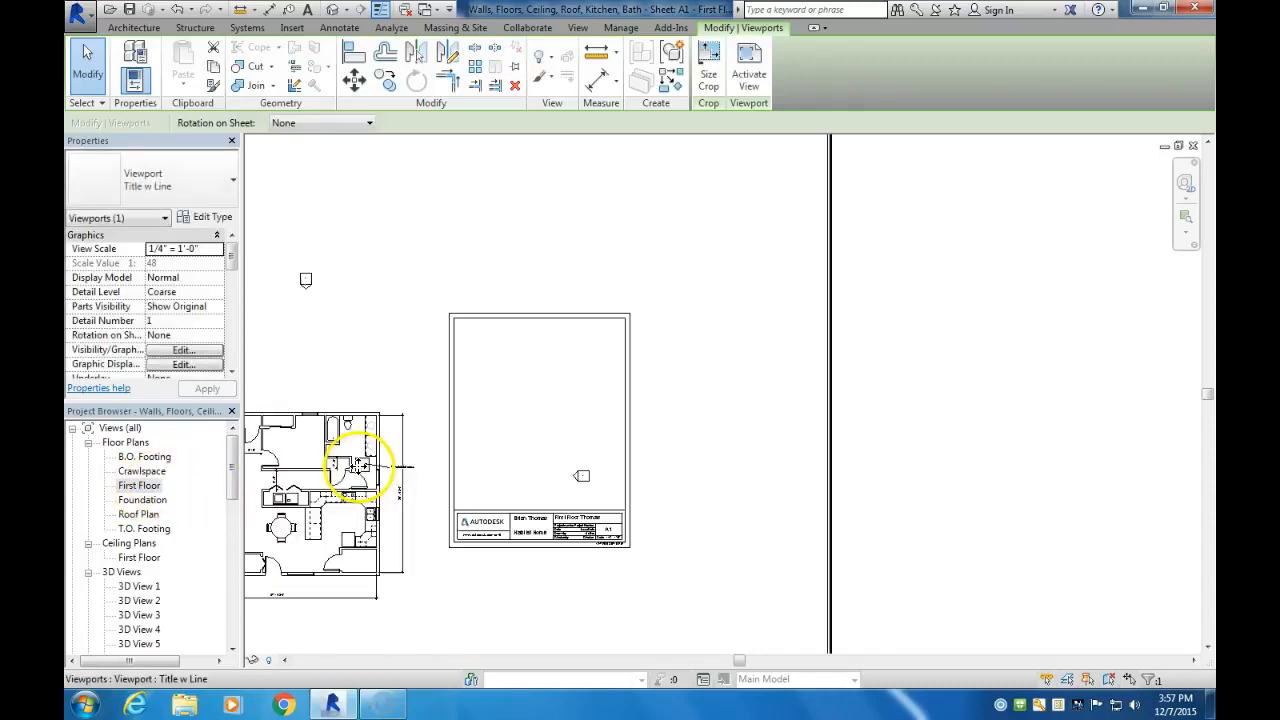
pyautogui.moveTo(345, 468); pyautogui.dragTo(591, 400)
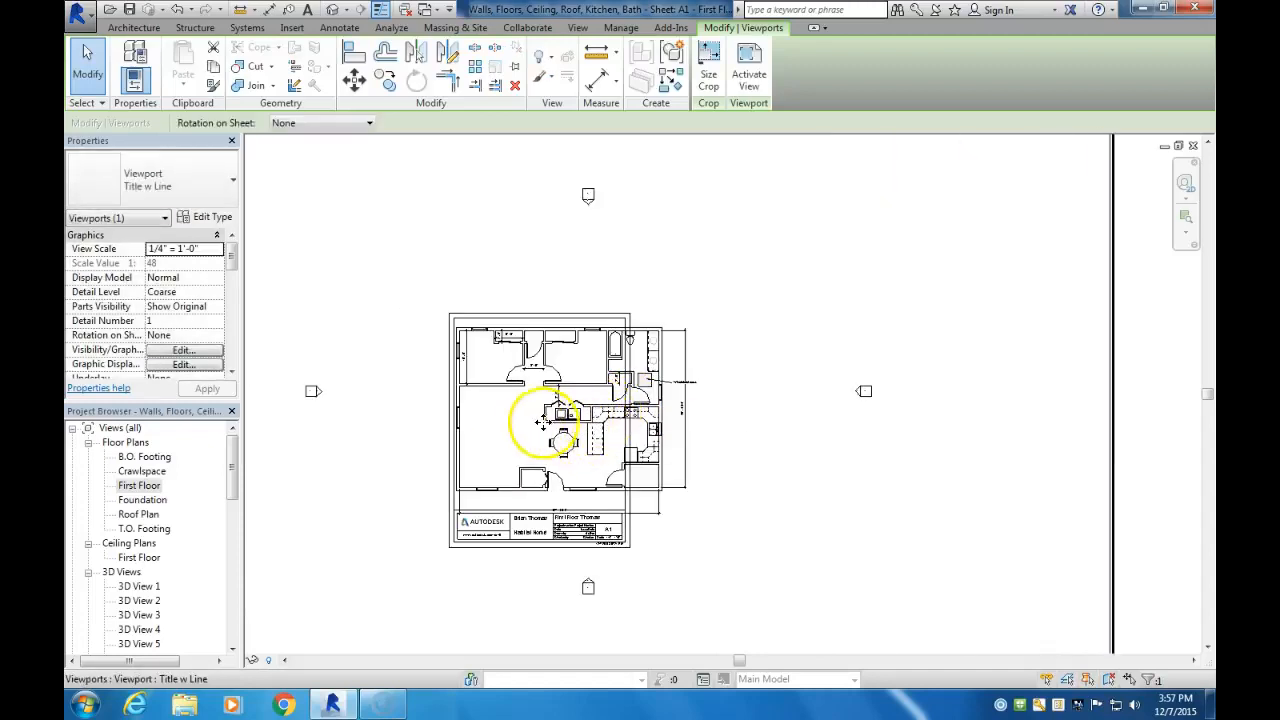
# Set the floor plan viewport's view scale to 3/16" = 1'-0" and apply it
pyautogui.click(219, 251)
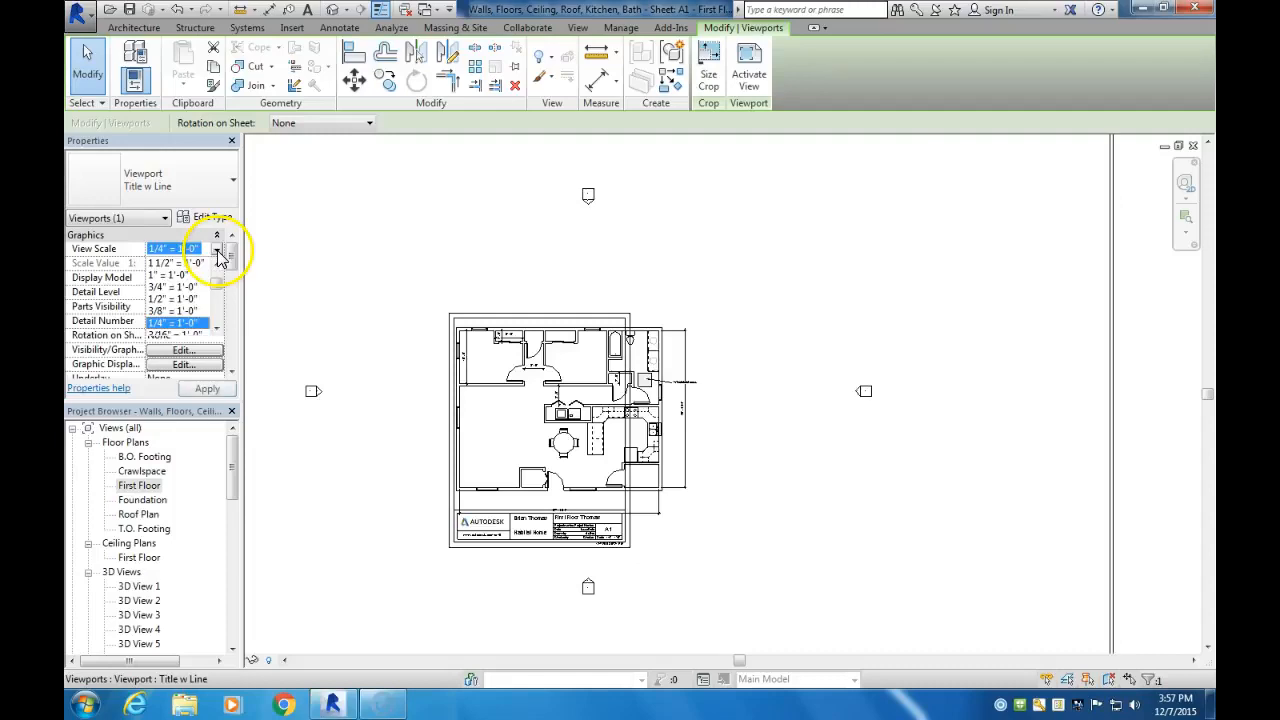
pyautogui.scroll(-1, 210, 330)
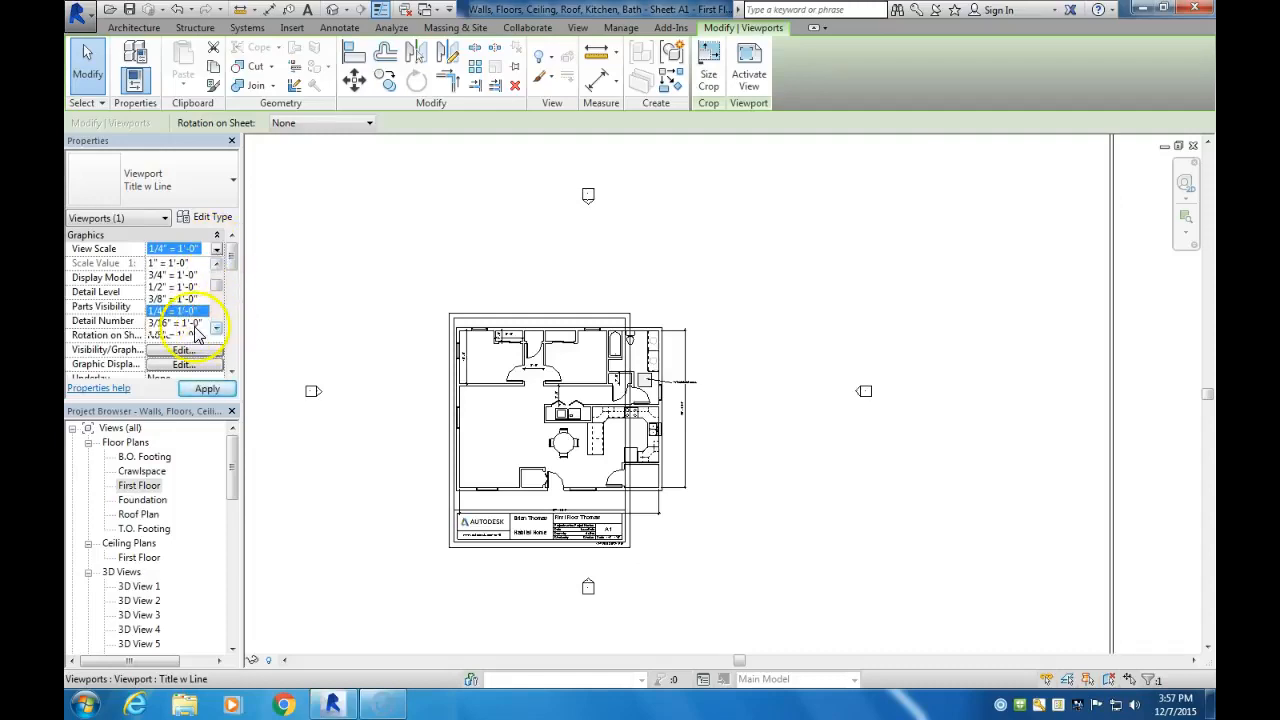
pyautogui.click(180, 308)
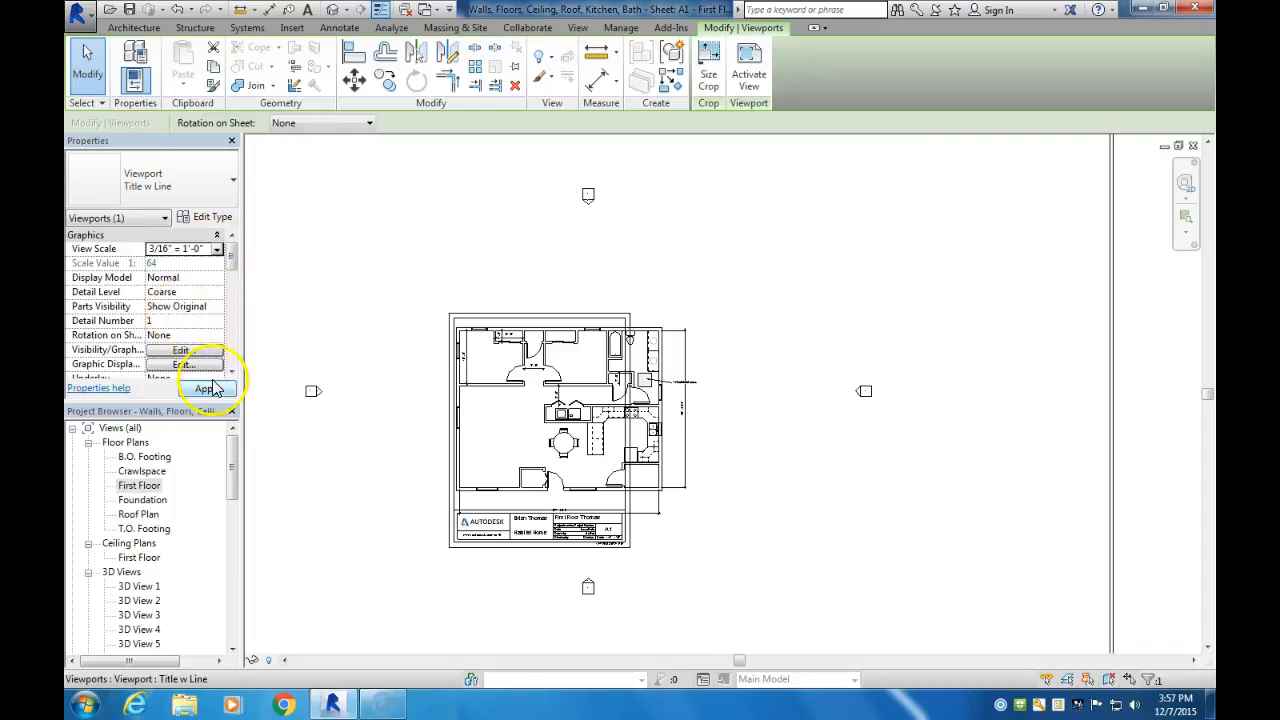
pyautogui.click(215, 389)
# Move the rescaled floor plan viewport into the upper part of the sheet, fitting the walls within the border
pyautogui.moveTo(466, 476); pyautogui.dragTo(549, 371)
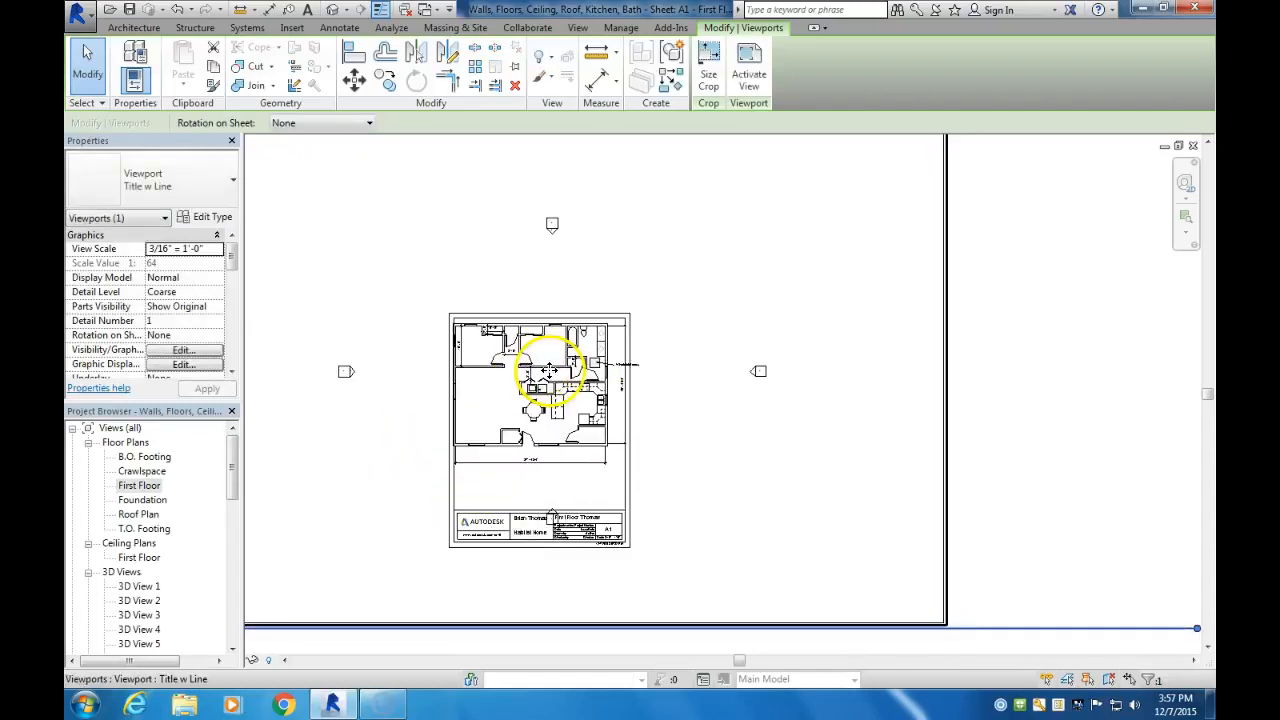
pyautogui.scroll(5, 556, 370)
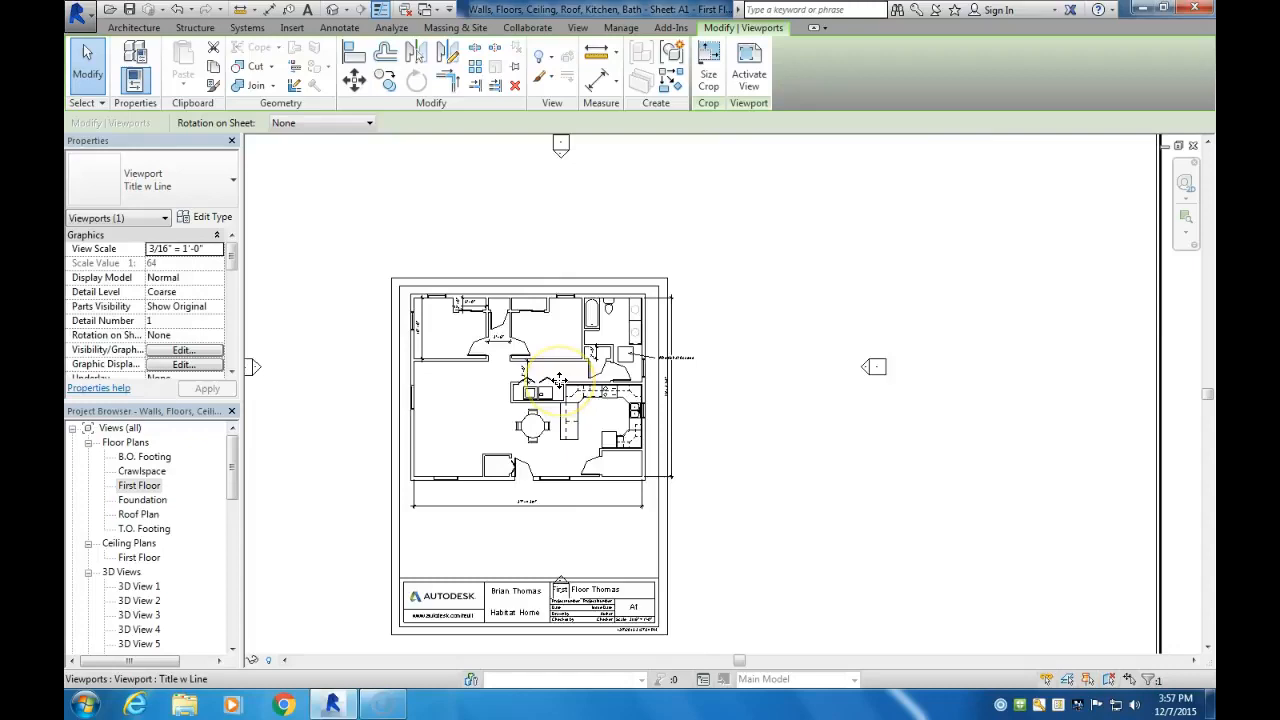
pyautogui.press('Left')
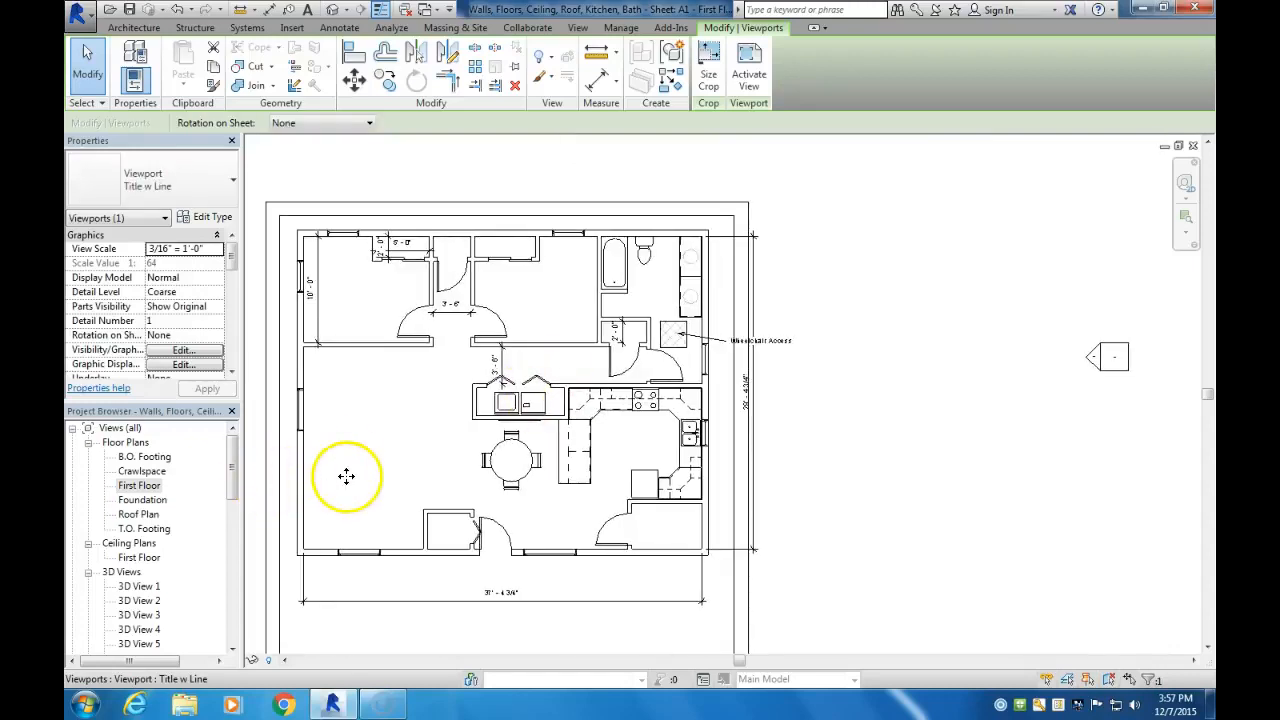
pyautogui.scroll(-1, 656, 430)
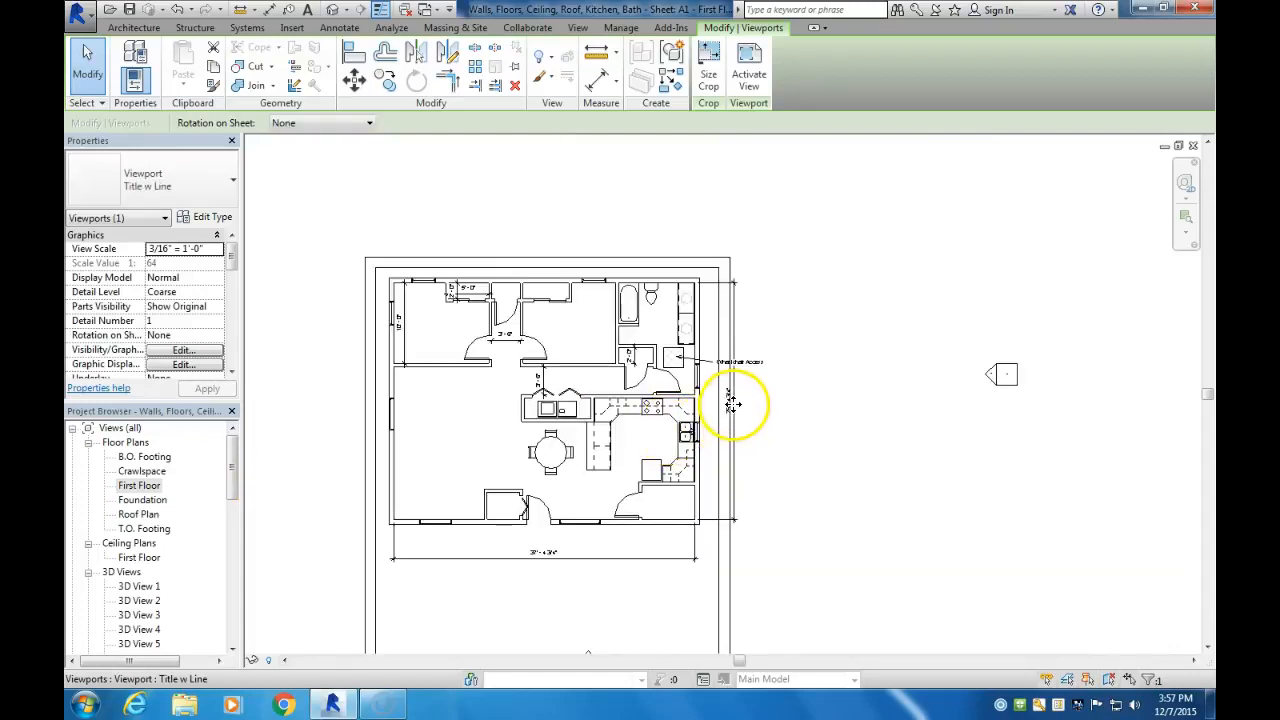
pyautogui.scroll(-1, 652, 455)
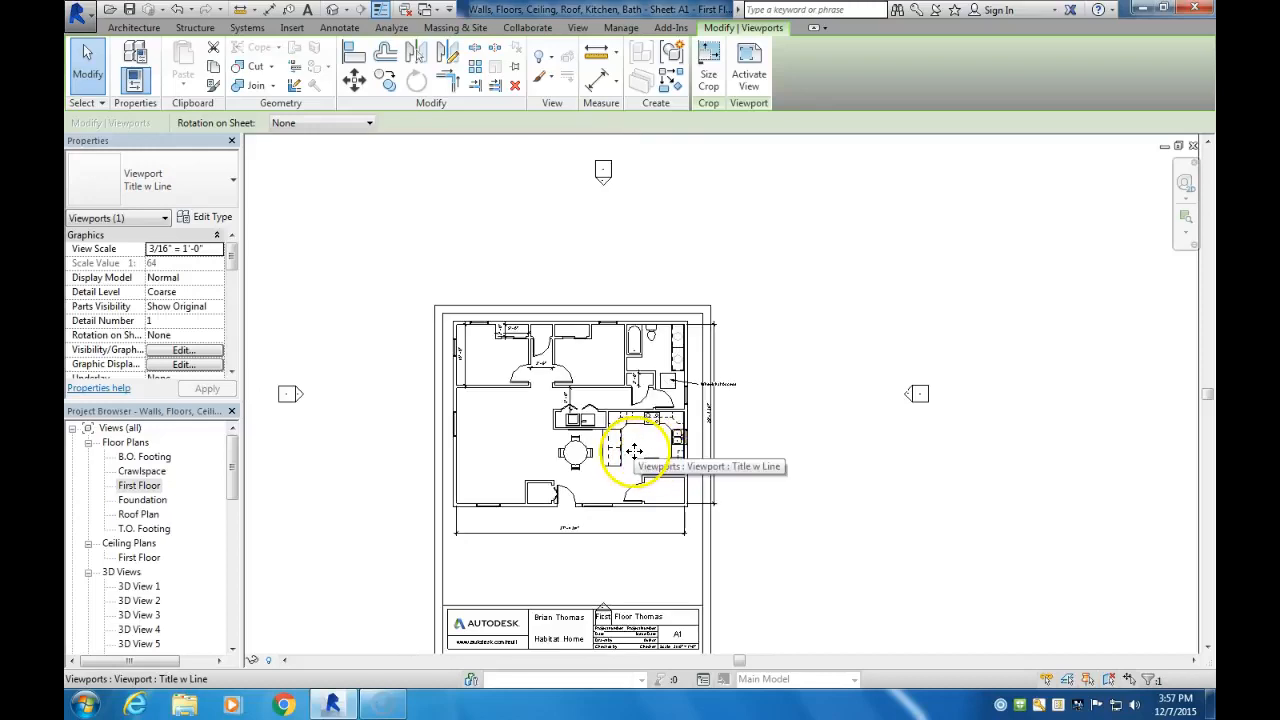
# Activate the floor plan viewport and move the Wheelchair Access text note inside the house, below the hatched square it labels
pyautogui.doubleClick(686, 403)
pyautogui.scroll(1, 708, 398)
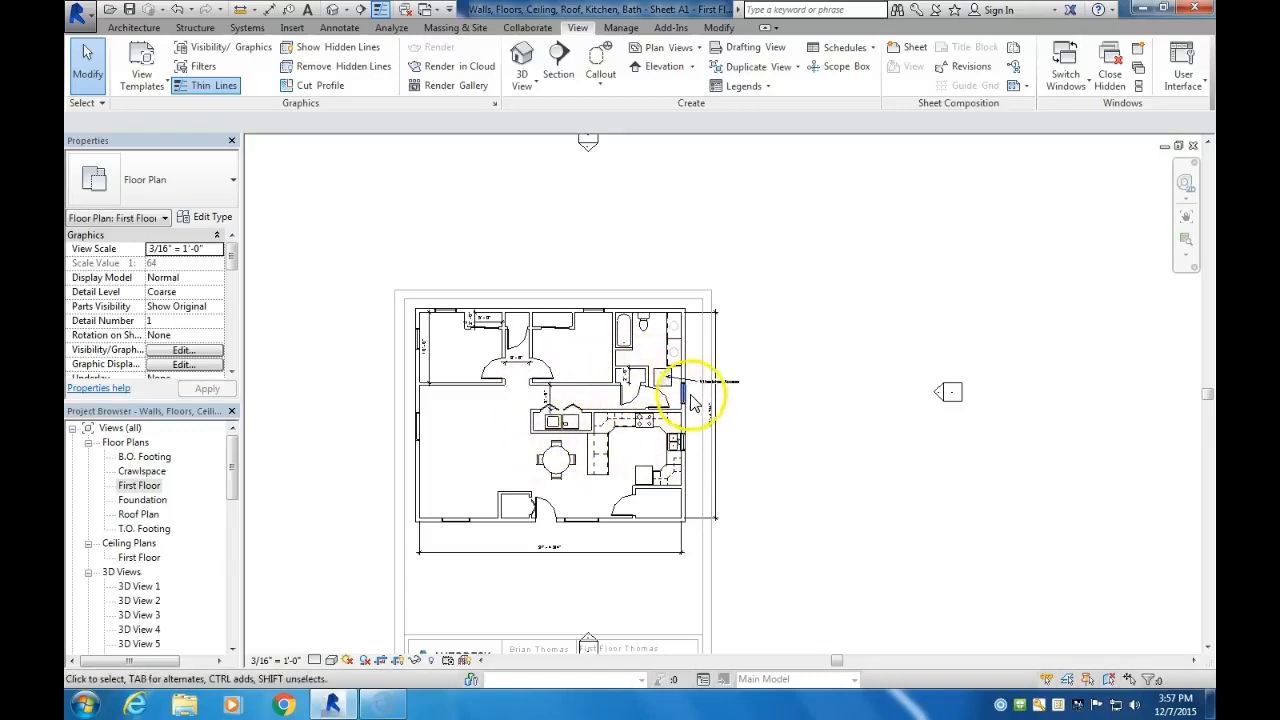
pyautogui.scroll(3, 696, 405)
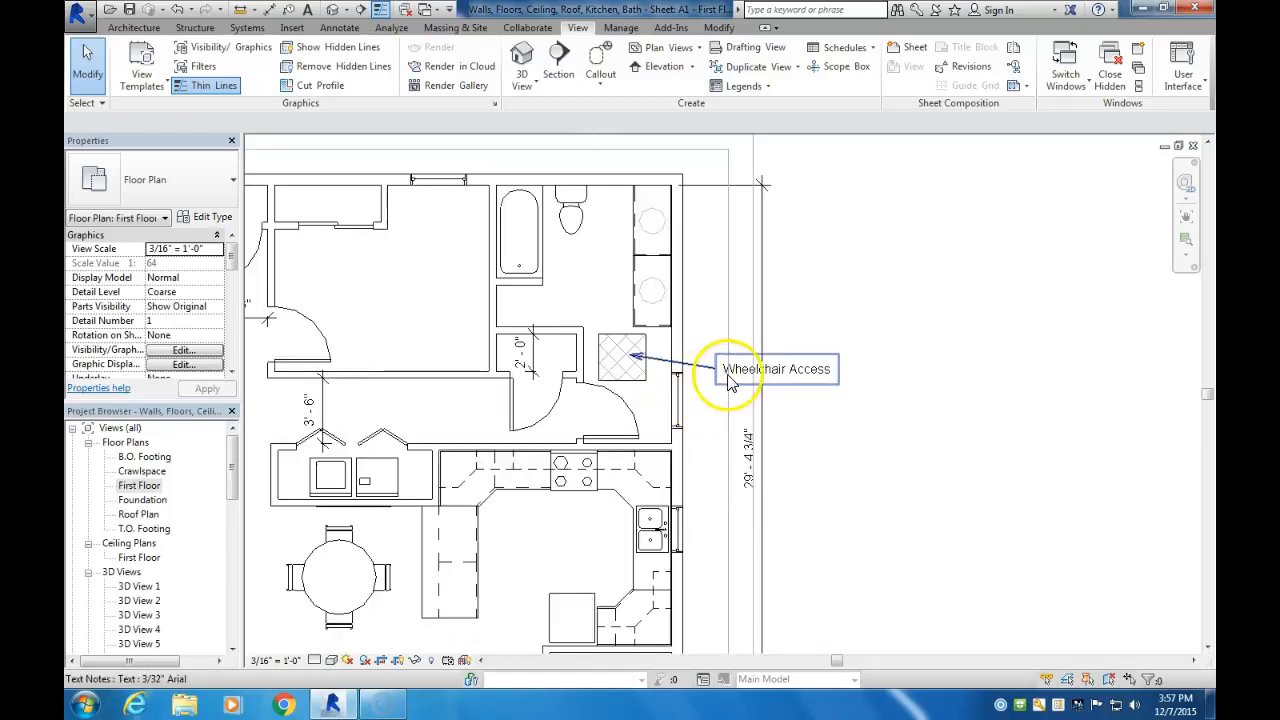
pyautogui.click(731, 372)
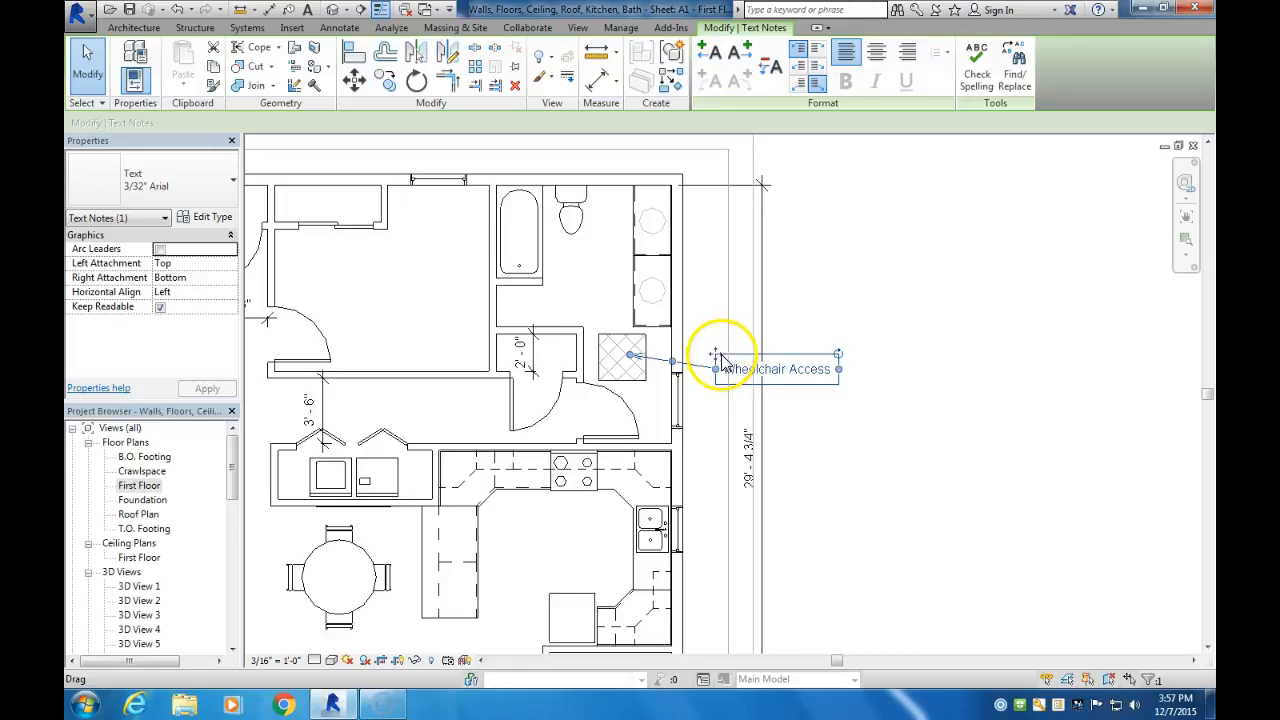
pyautogui.moveTo(716, 360); pyautogui.dragTo(540, 398)
# Move the plan's overall vertical dimension closer to the exterior wall, inside the sheet border
pyautogui.moveTo(766, 457); pyautogui.dragTo(714, 503)
pyautogui.scroll(-2, 714, 503)
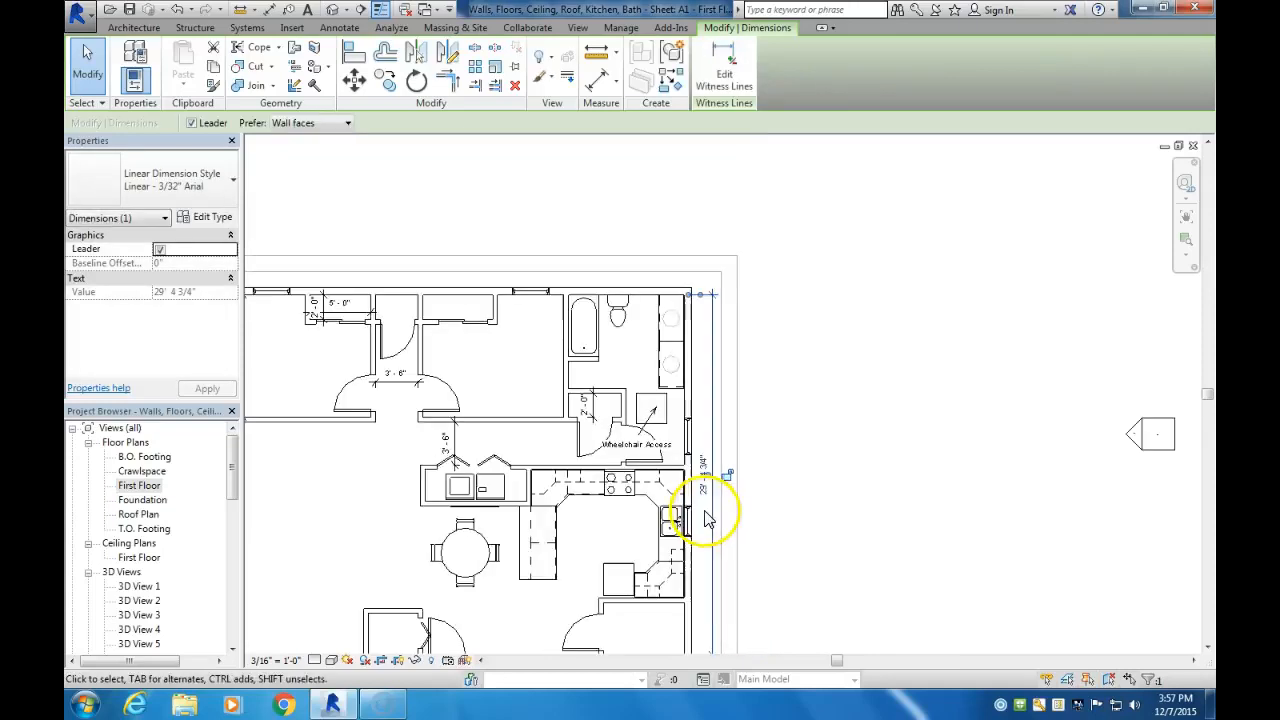
pyautogui.moveTo(709, 529); pyautogui.dragTo(903, 357, button='middle')
pyautogui.scroll(-2, 826, 423)
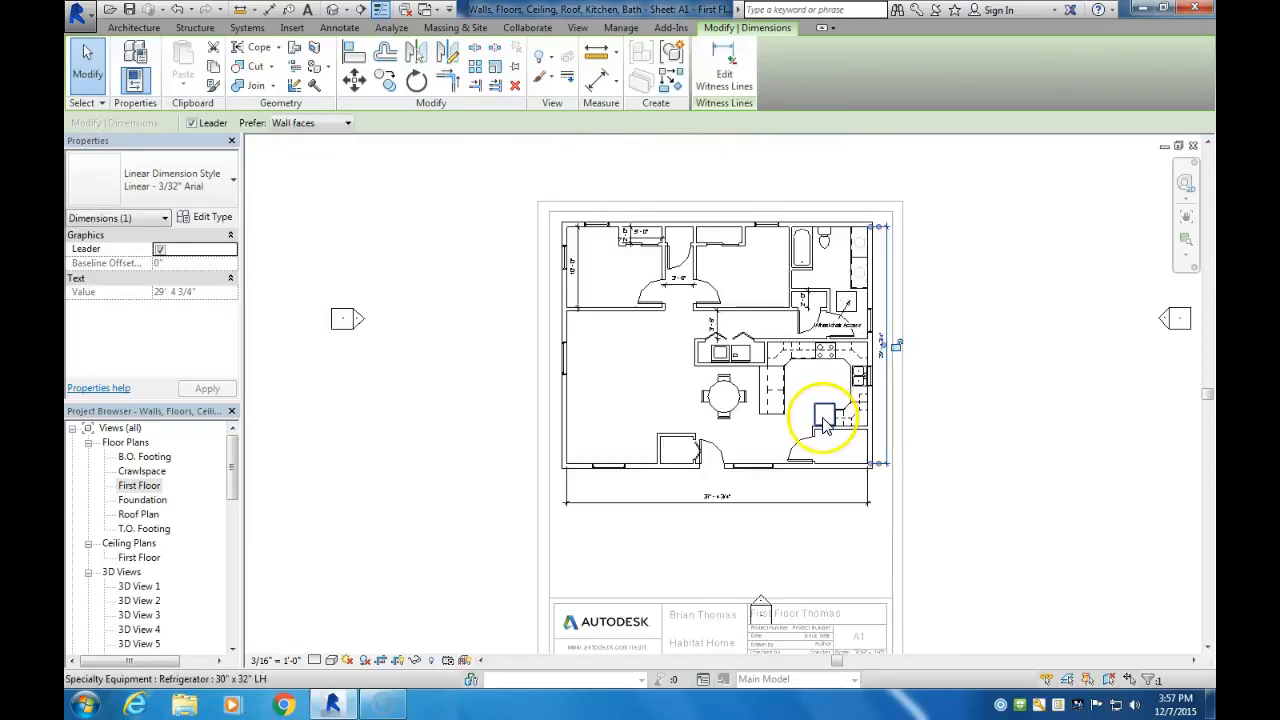
pyautogui.scroll(-1, 815, 455)
pyautogui.scroll(-1, 808, 488)
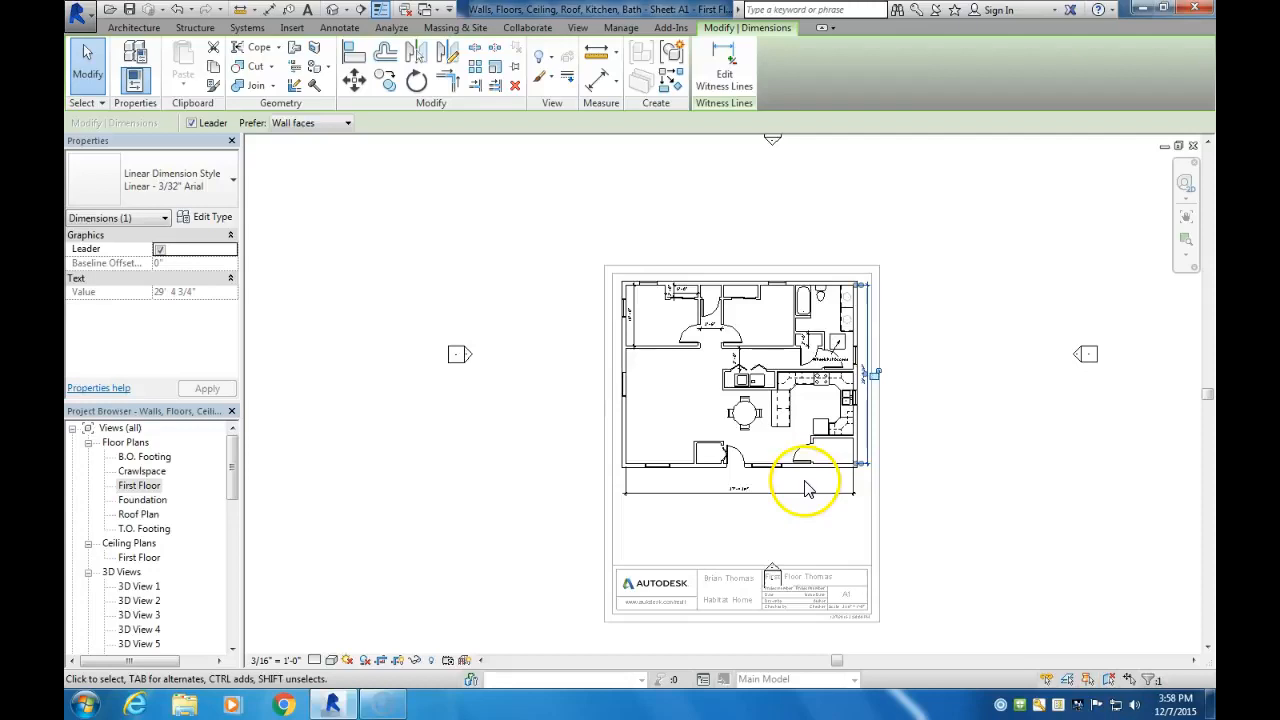
pyautogui.scroll(-1, 808, 489)
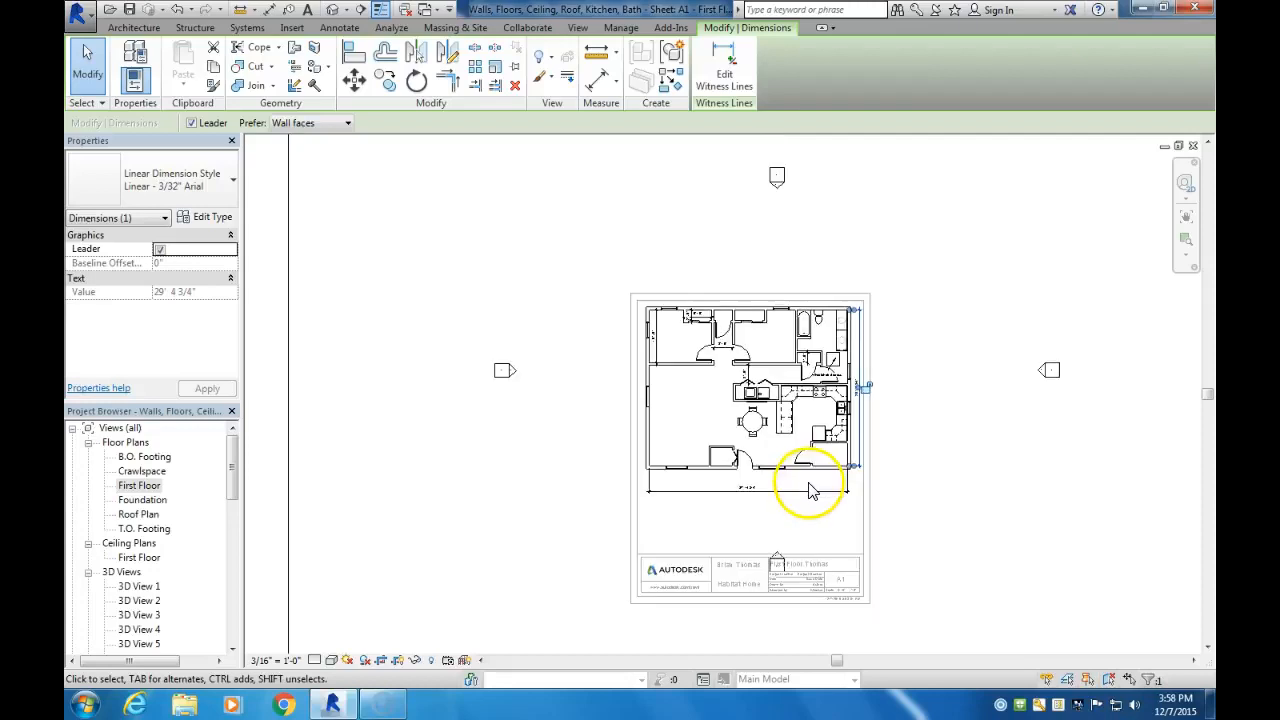
# Shrink the First Floor view's crop region on all four sides around the dimensioned plan and hide the crop region
pyautogui.doubleClick(140, 486)
pyautogui.scroll(-4, 530, 484)
pyautogui.moveTo(523, 483); pyautogui.dragTo(624, 459, button='middle')
pyautogui.scroll(-3, 622, 455)
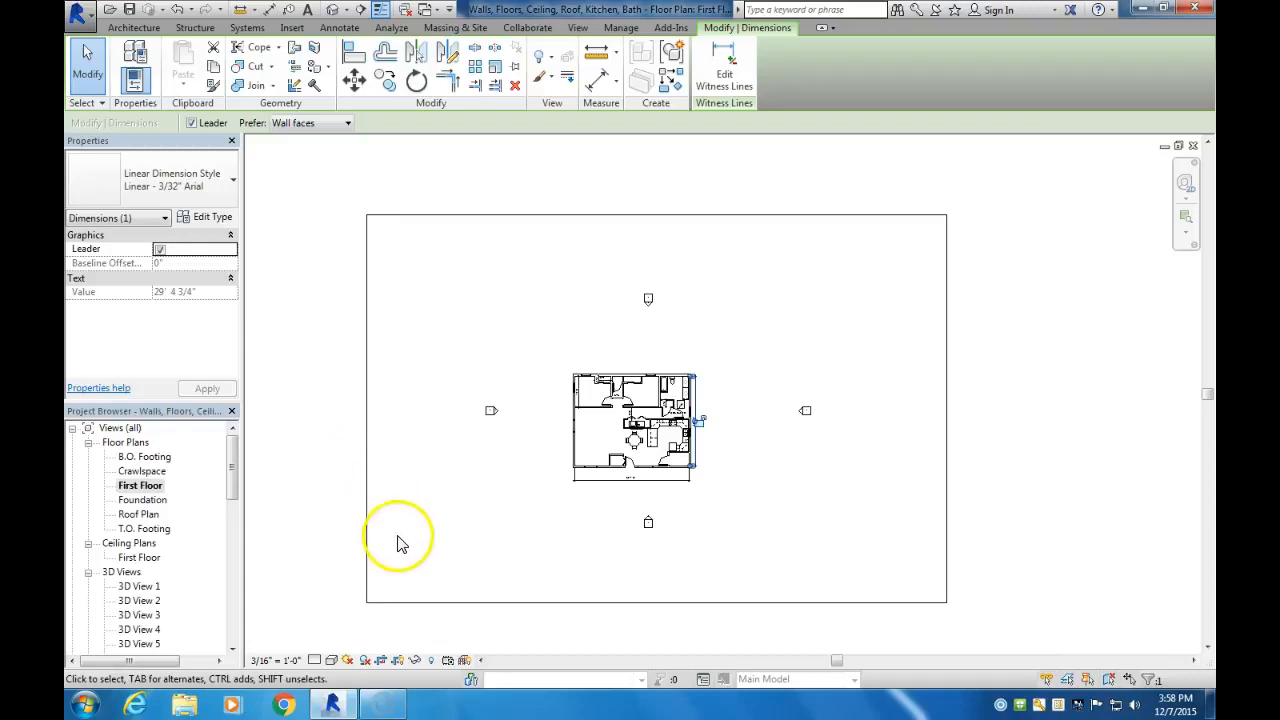
pyautogui.click(368, 484)
pyautogui.moveTo(367, 413); pyautogui.dragTo(541, 408)
pyautogui.moveTo(745, 217); pyautogui.dragTo(740, 348)
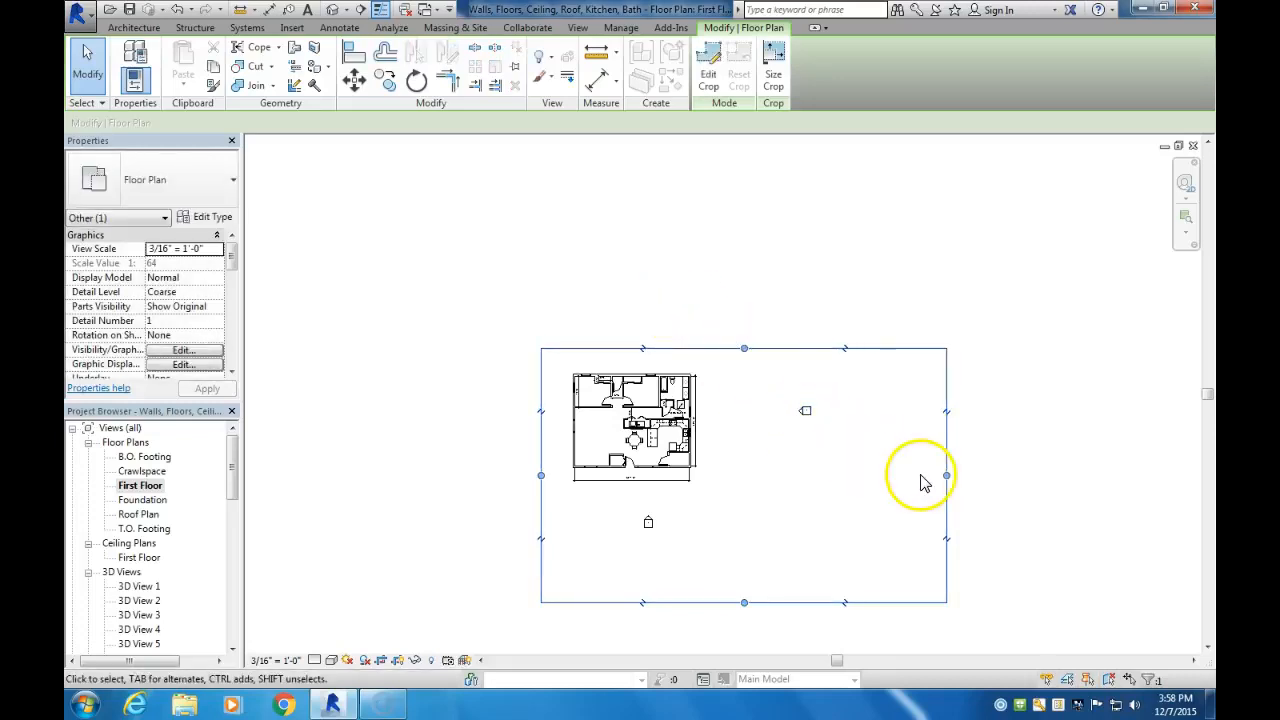
pyautogui.moveTo(947, 478); pyautogui.dragTo(688, 530)
pyautogui.moveTo(638, 603); pyautogui.dragTo(641, 498)
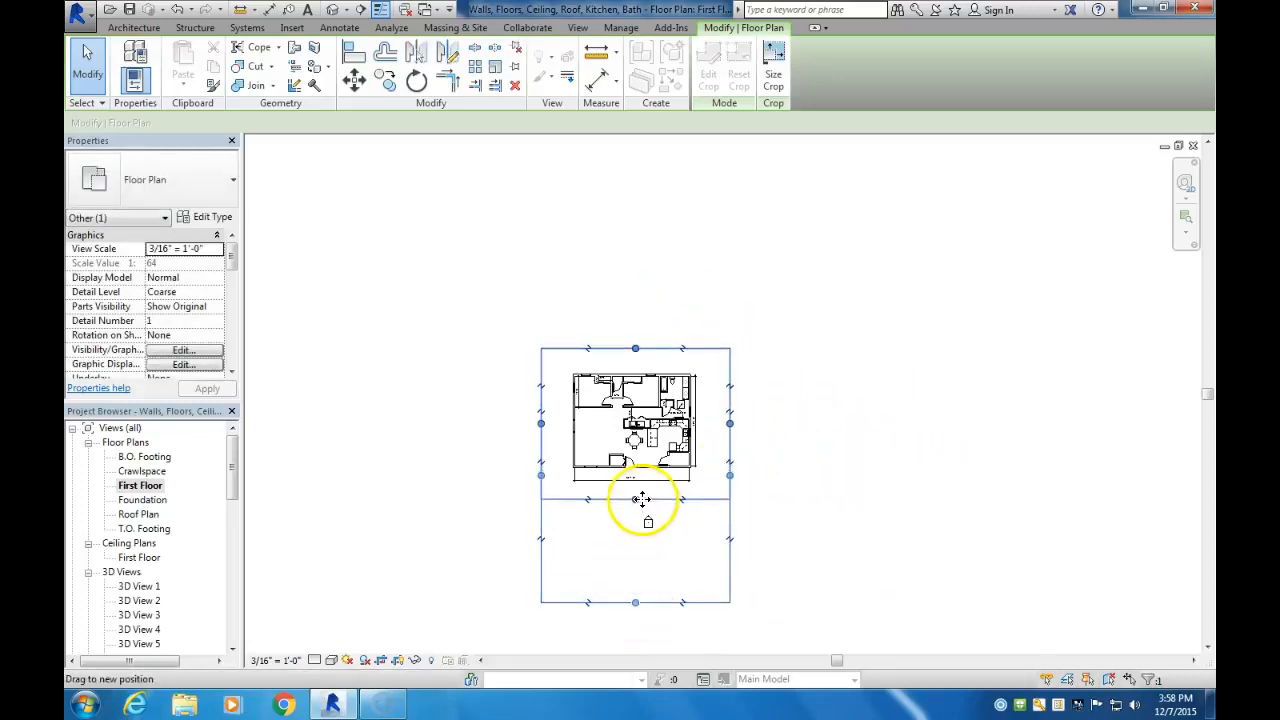
pyautogui.click(398, 661)
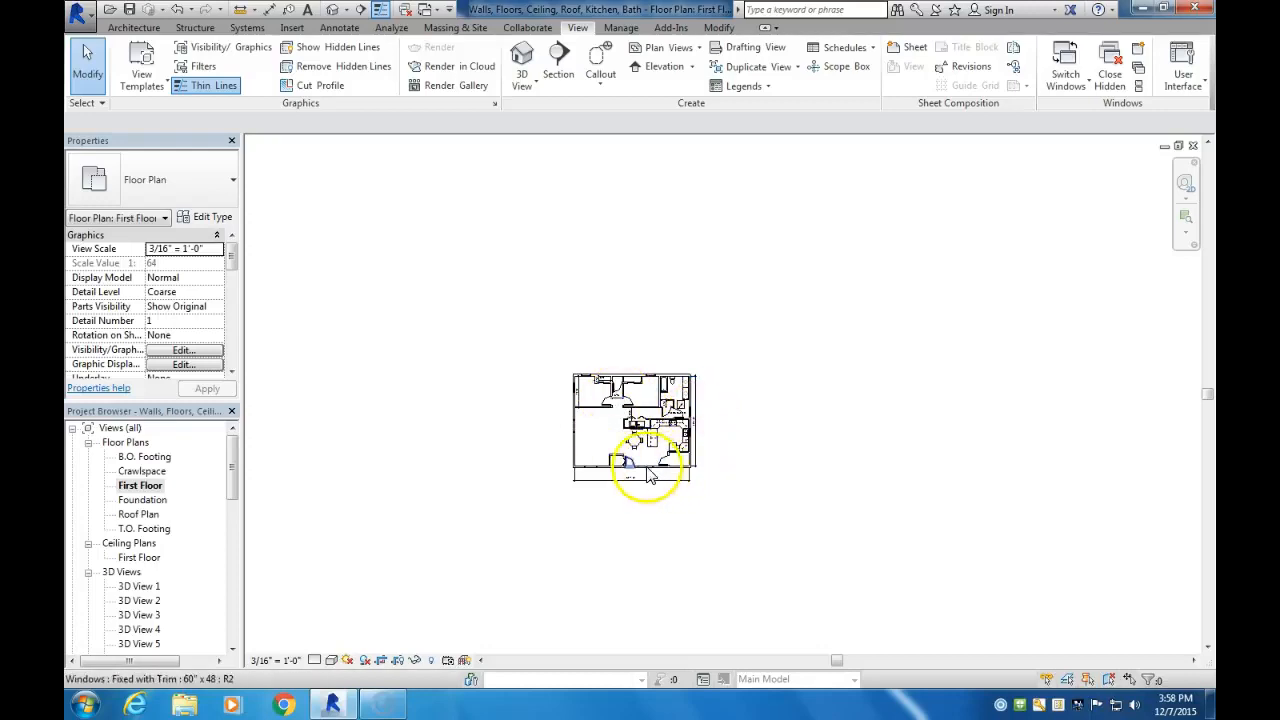
# Open sheet A1 and check how the cropped floor plan sits within the titleblock border
pyautogui.click(234, 630)
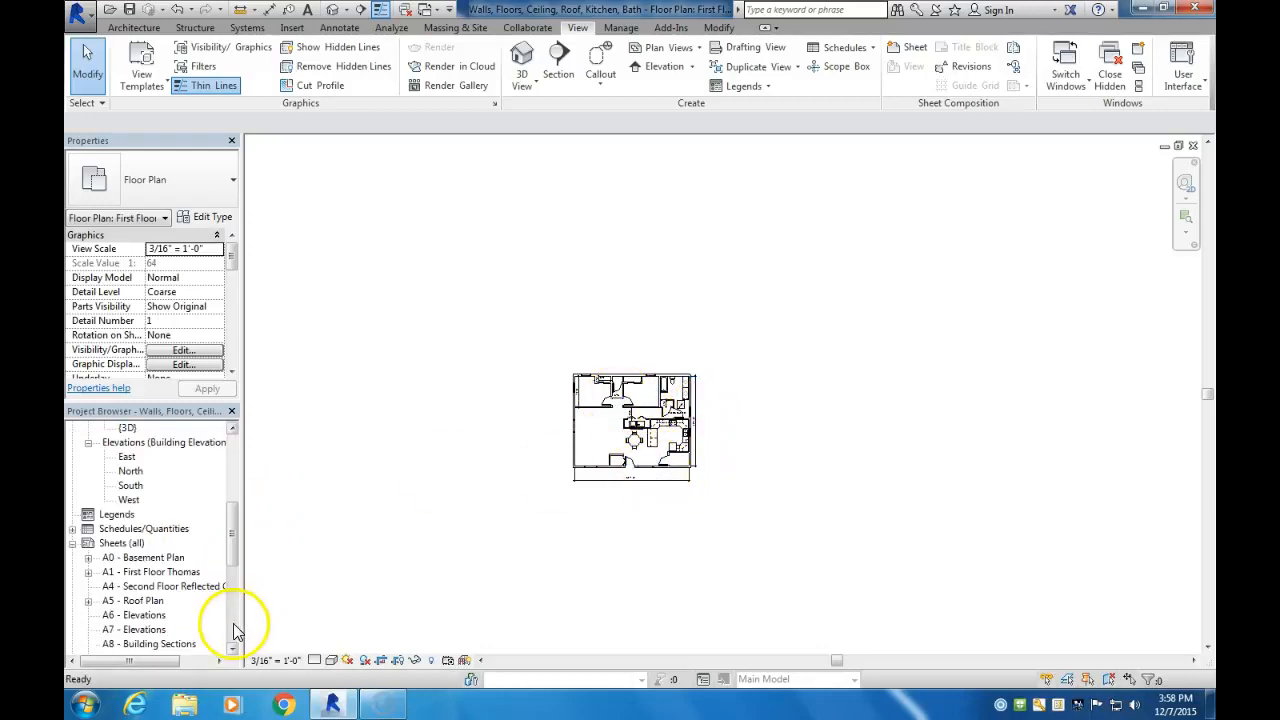
pyautogui.click(160, 572)
pyautogui.click(88, 572)
pyautogui.click(140, 587)
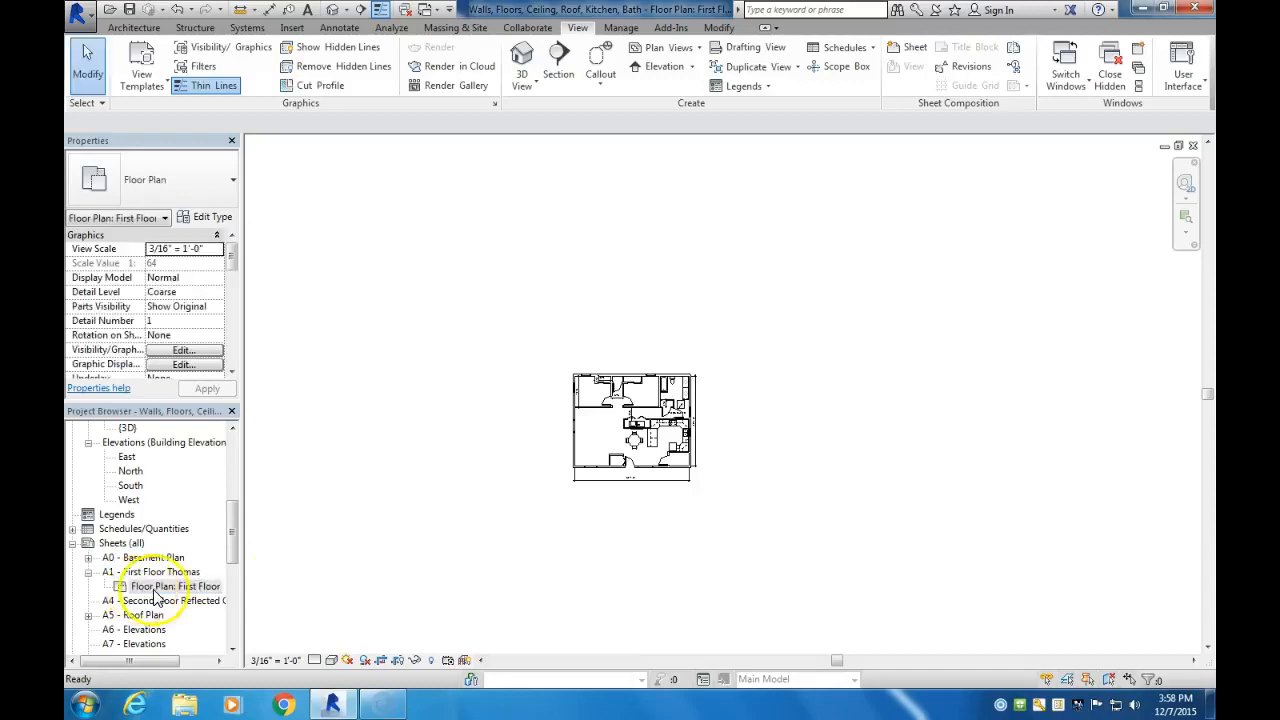
pyautogui.doubleClick(150, 587)
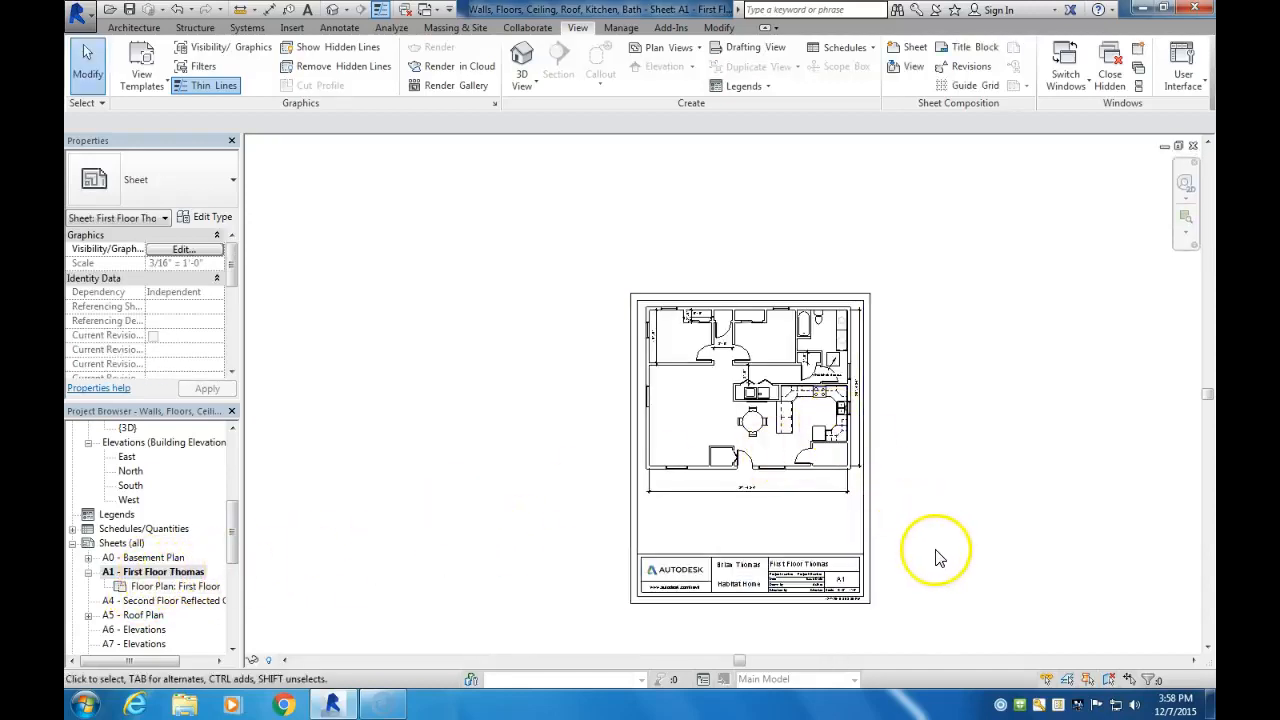
pyautogui.scroll(3, 935, 552)
pyautogui.scroll(-2, 710, 472)
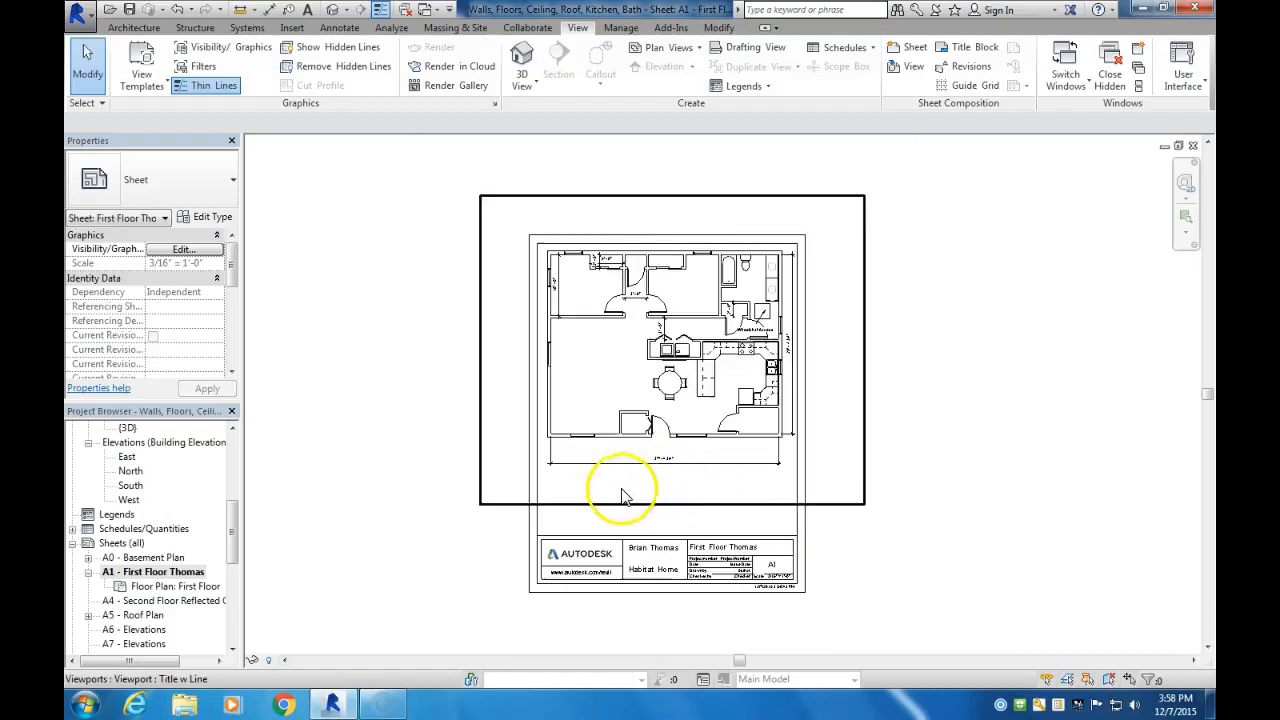
# Create a new sheet using the A 8.5 x 11 Vertical titleblock
pyautogui.rightClick(112, 548)
pyautogui.click(130, 552)
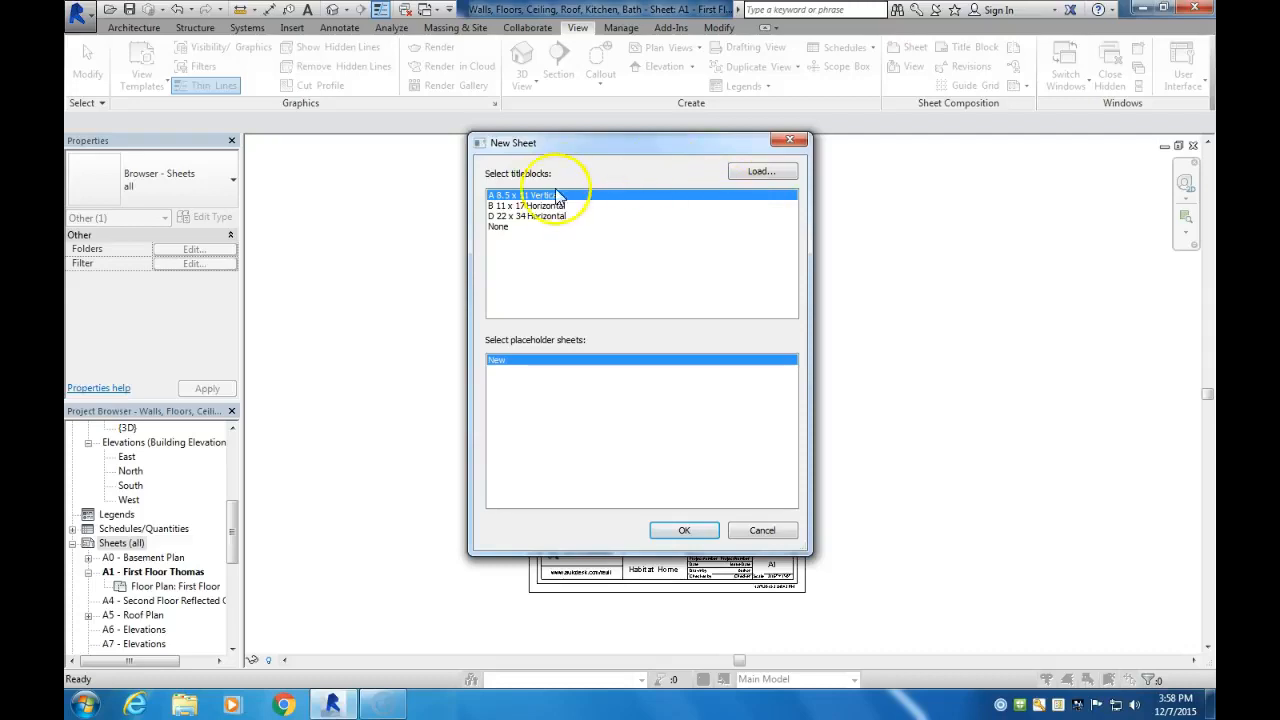
pyautogui.click(684, 531)
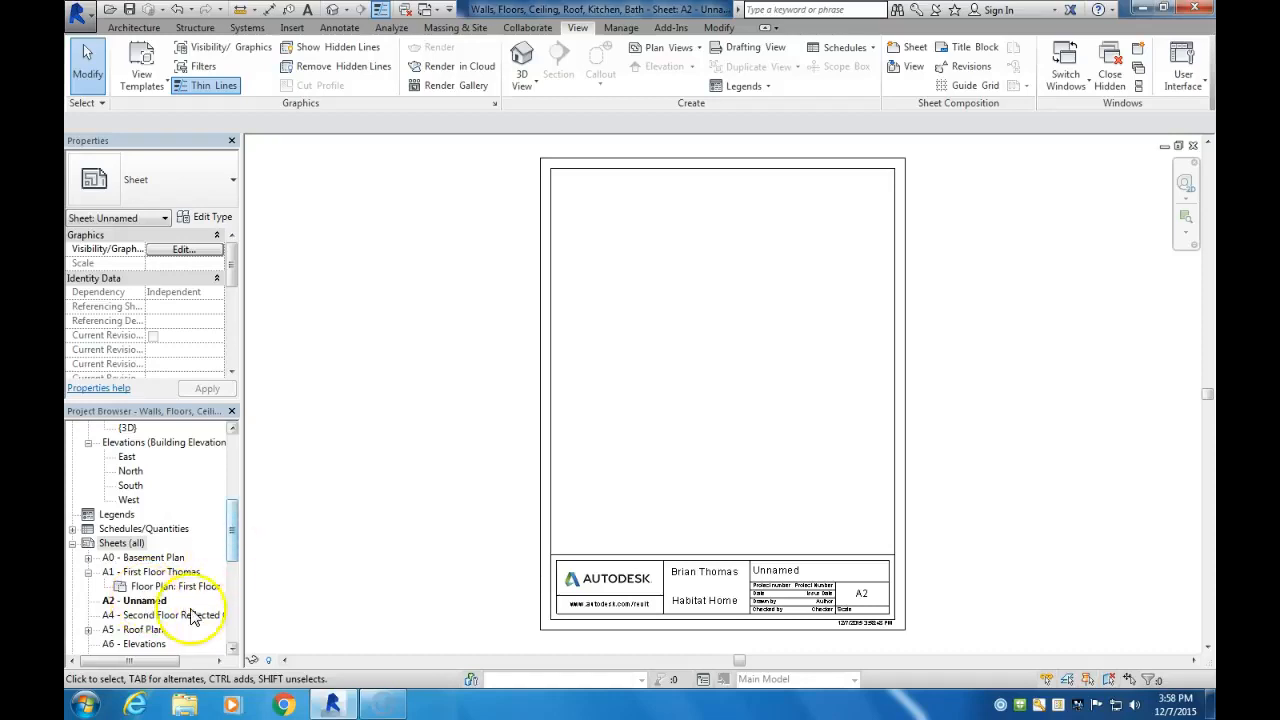
# Rename the new unnamed sheet A2 as Kitchen ISO followed by the owner's surname
pyautogui.rightClick(135, 603)
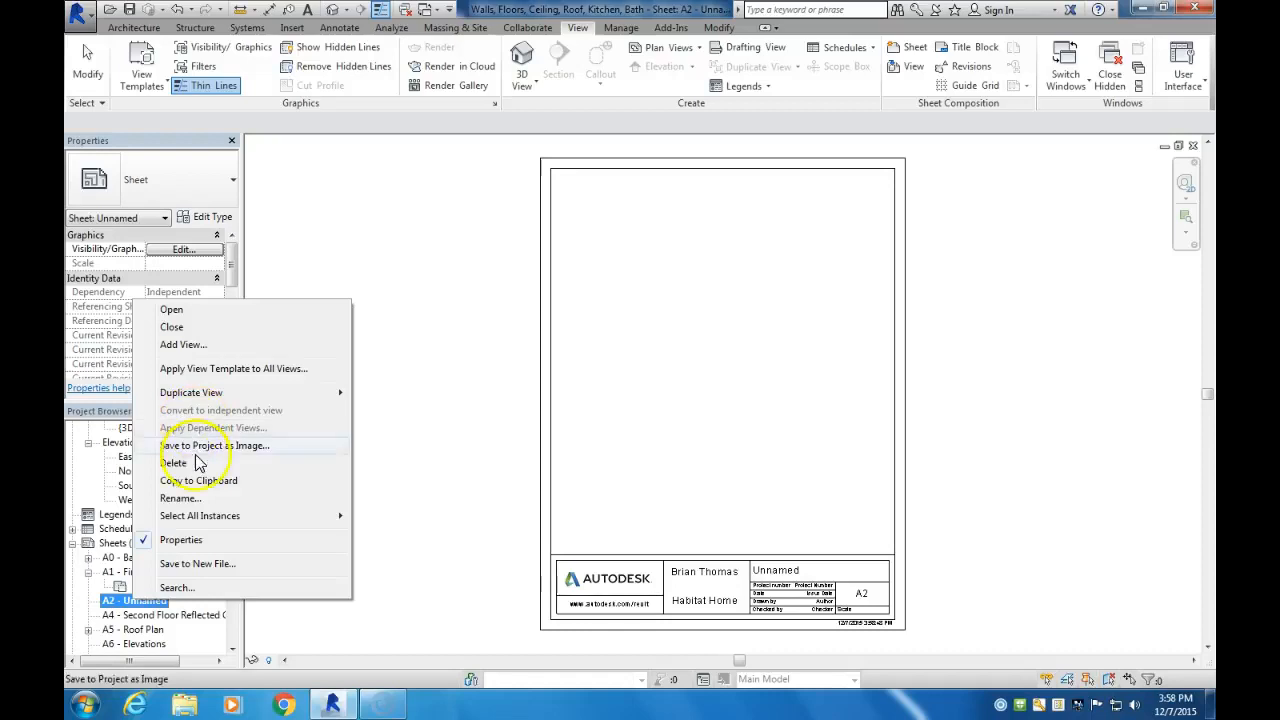
pyautogui.click(180, 498)
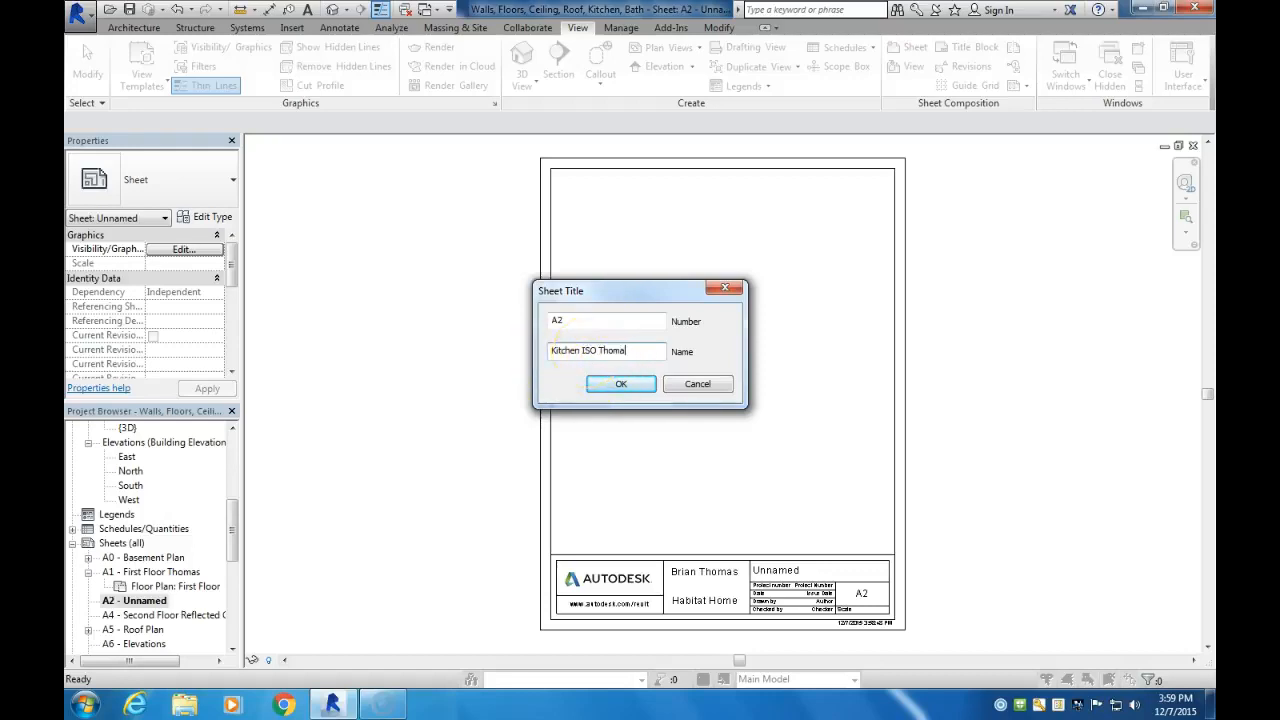
pyautogui.click(617, 386)
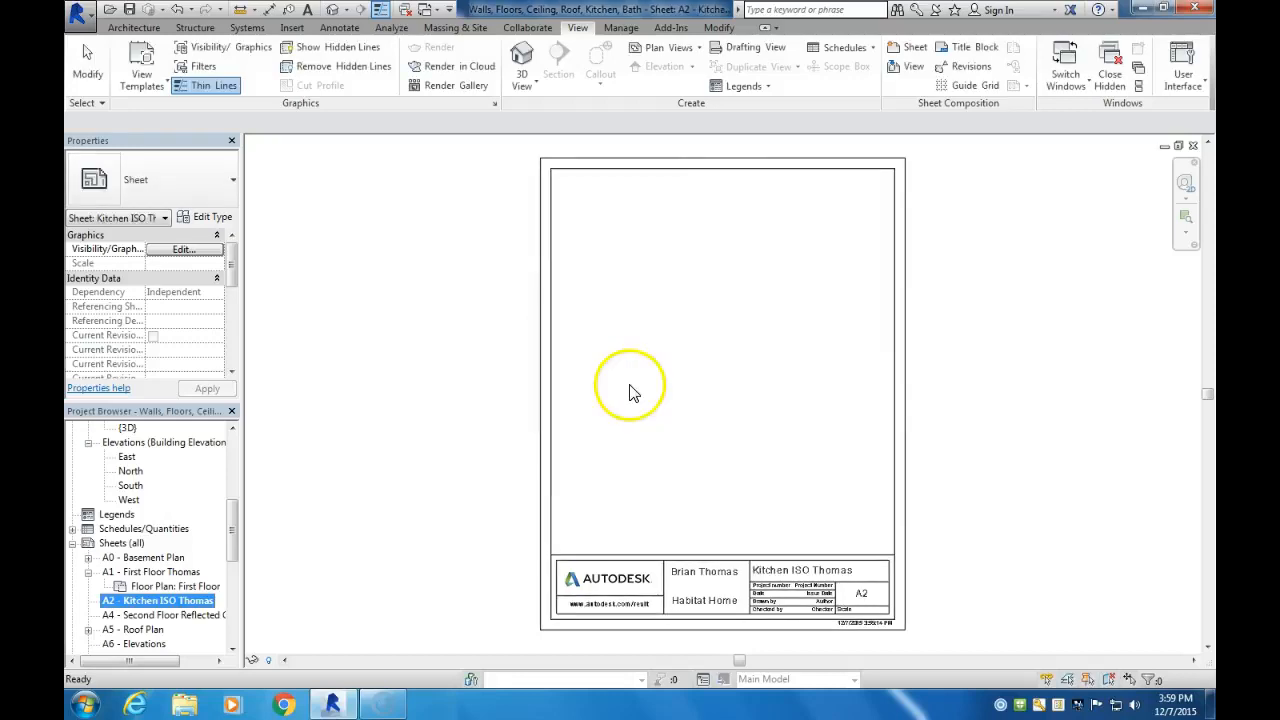
# Open the default 3D view of the house
pyautogui.click(185, 598)
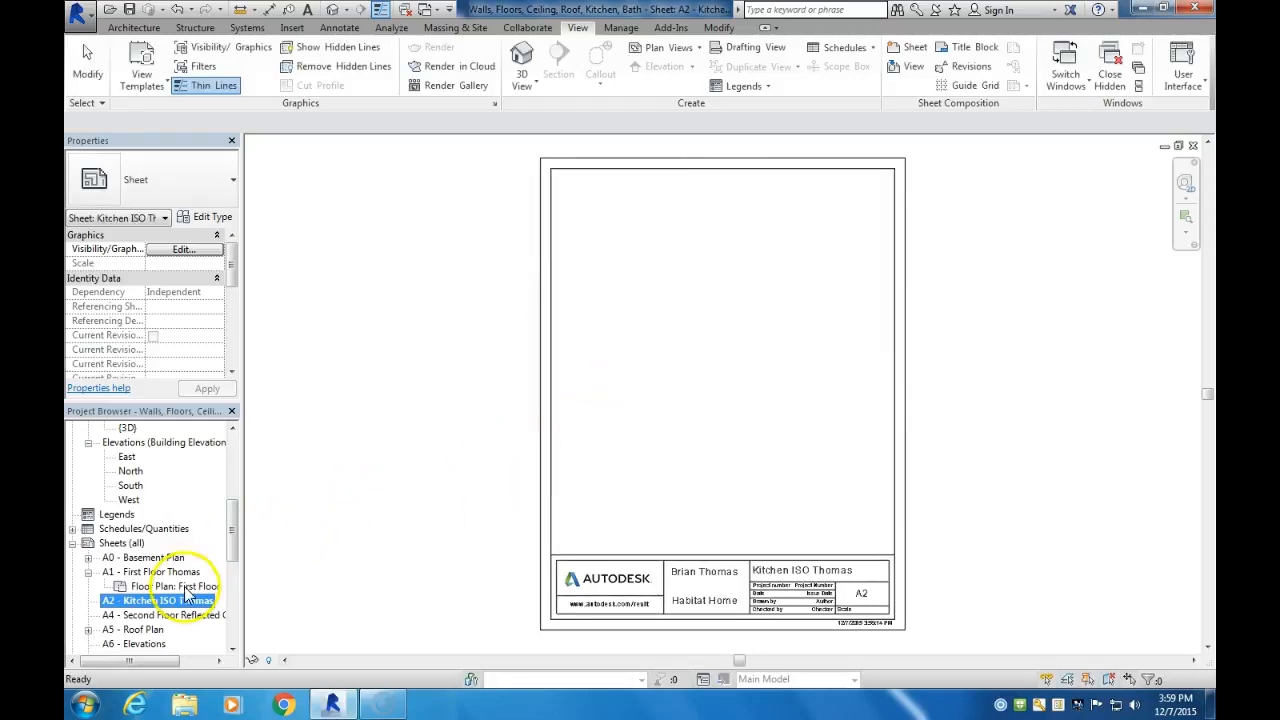
pyautogui.click(234, 455)
pyautogui.moveTo(236, 473); pyautogui.dragTo(233, 501)
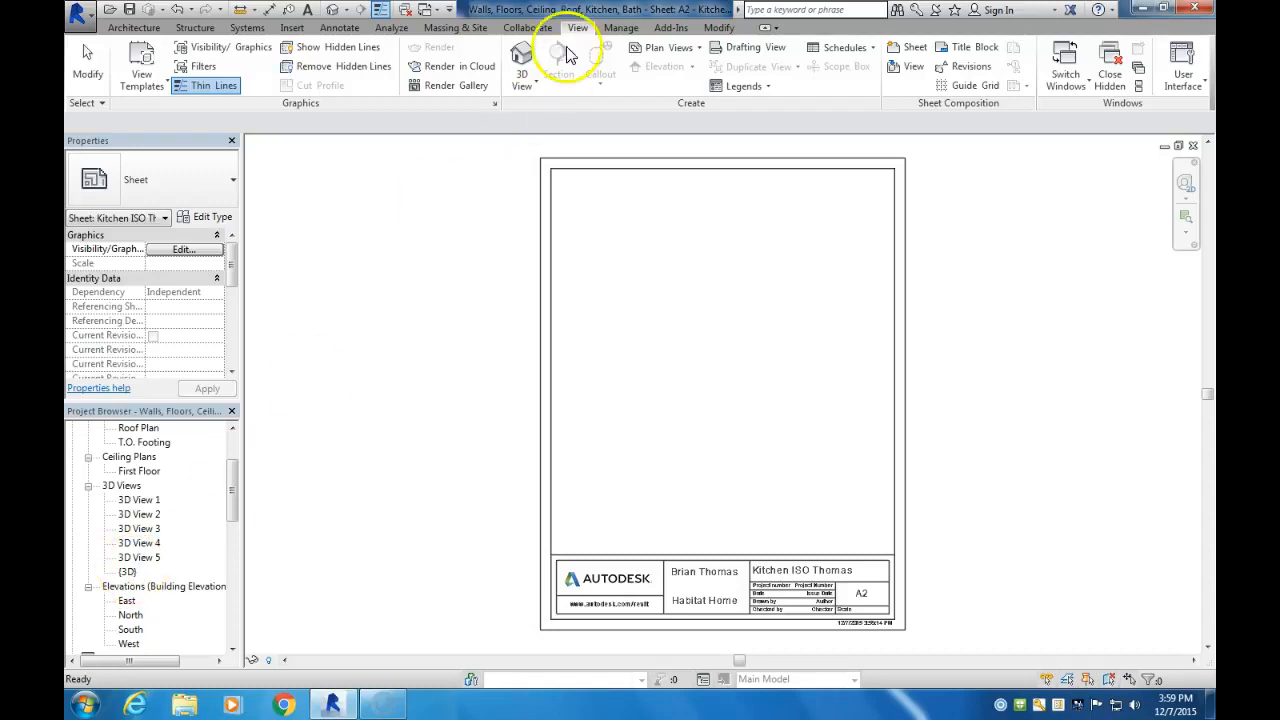
pyautogui.click(522, 56)
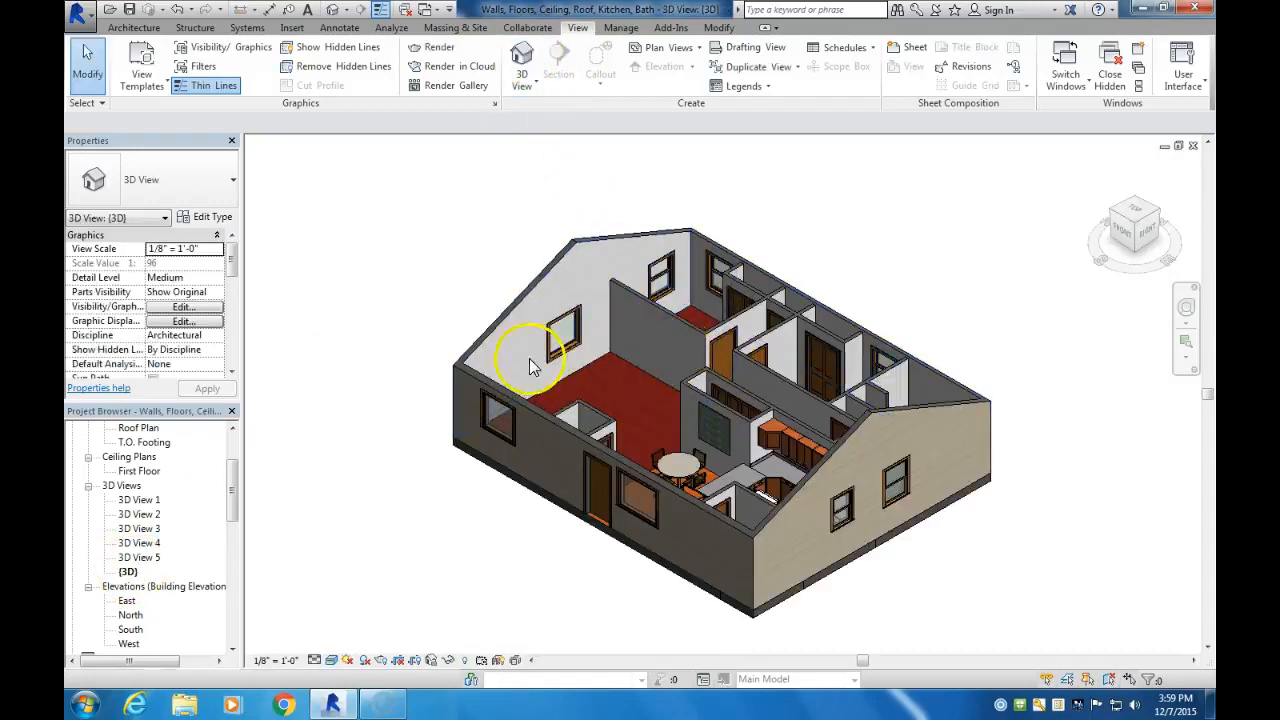
# Reveal the hidden elements in the 3D view, unhide the roof, and leave the reveal mode
pyautogui.click(464, 662)
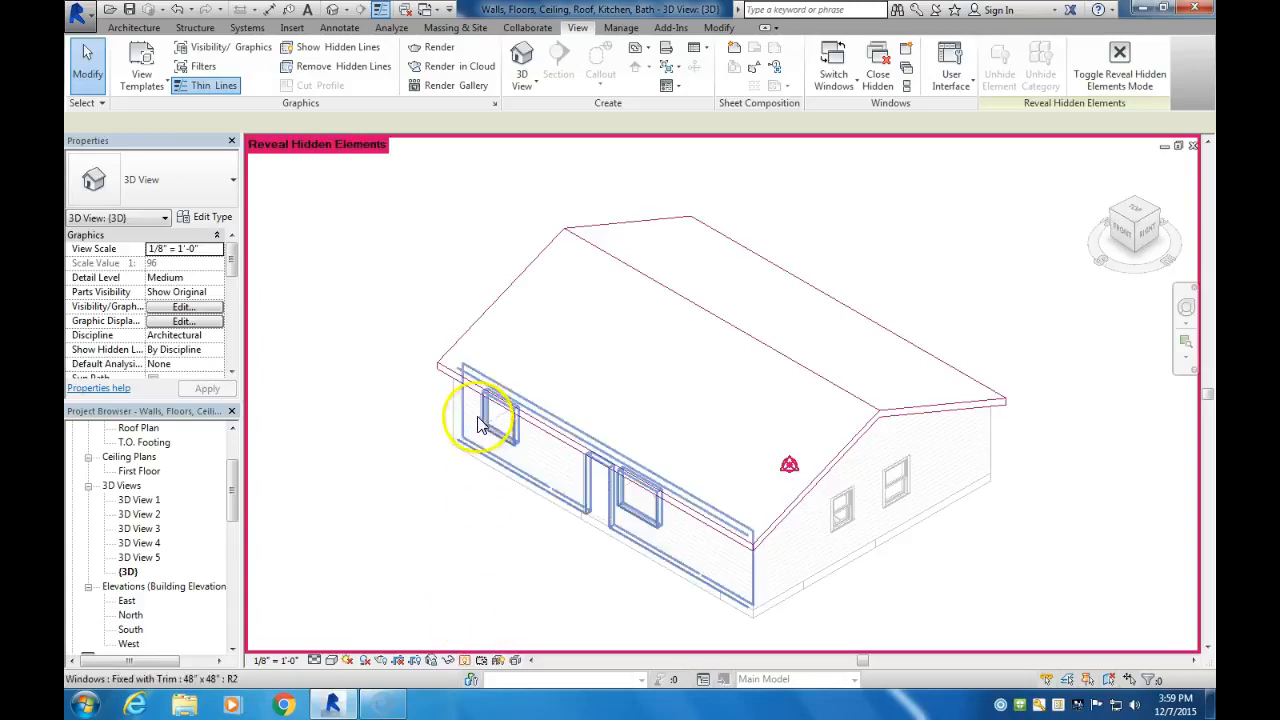
pyautogui.rightClick(448, 370)
pyautogui.moveTo(505, 404)
pyautogui.click(668, 404)
pyautogui.click(428, 477)
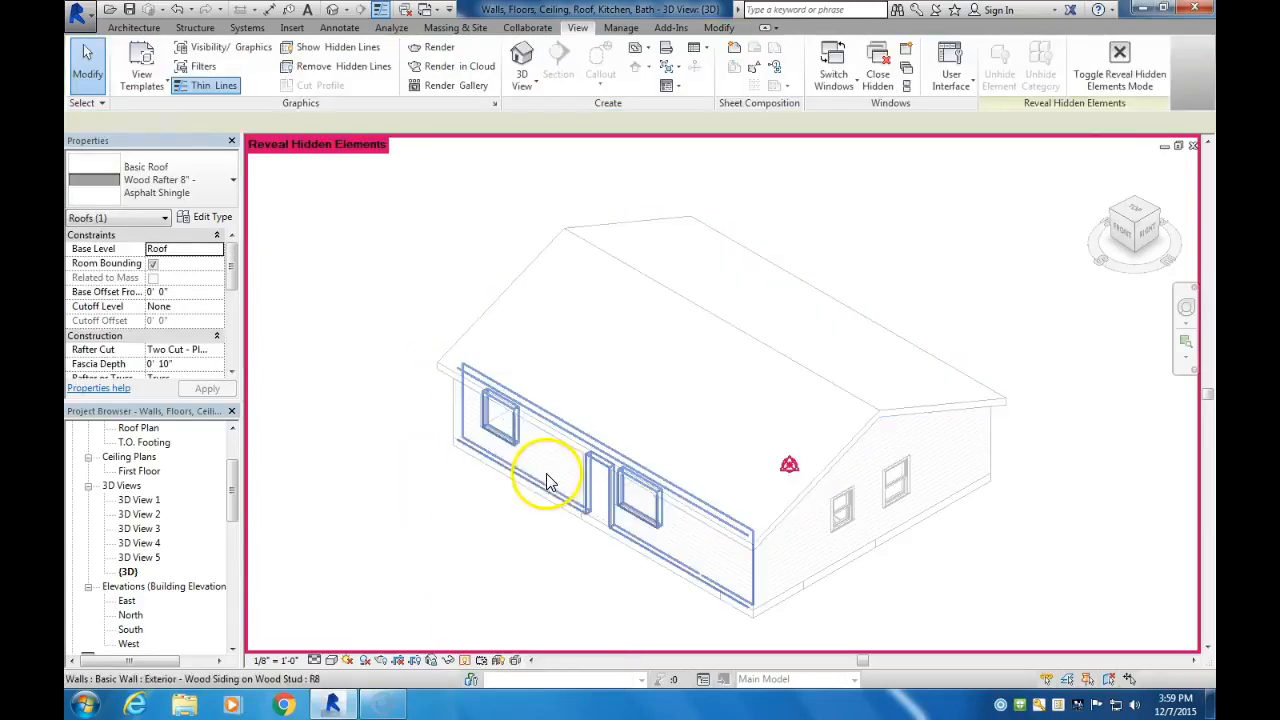
pyautogui.click(464, 661)
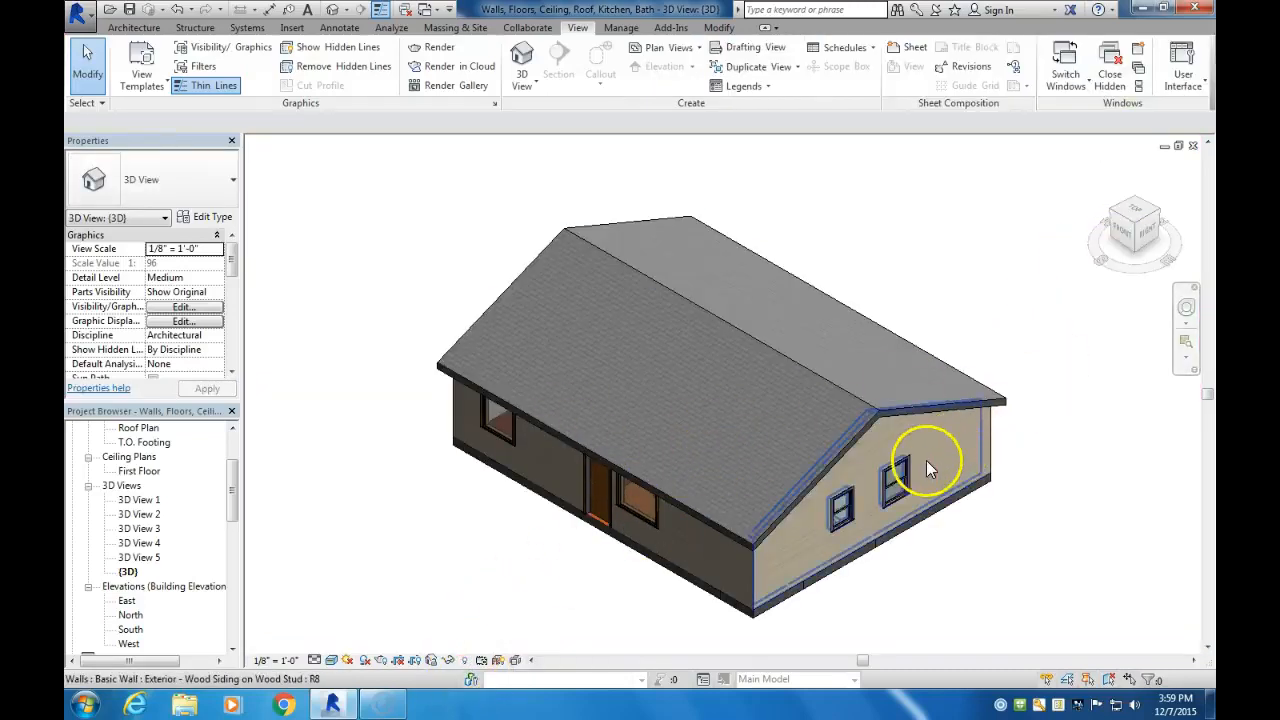
# Place the {3D} view, showing the house from its front-right corner, on the upper part of sheet A2
pyautogui.click(1118, 220)
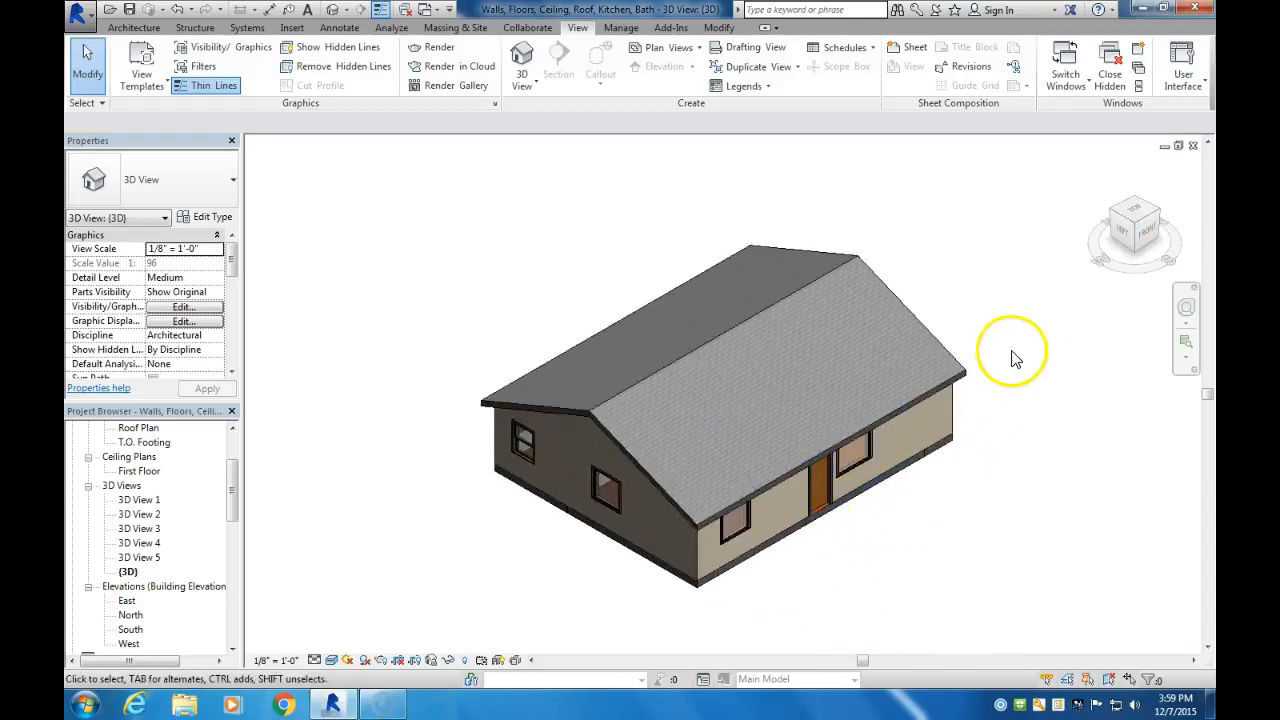
pyautogui.click(1160, 222)
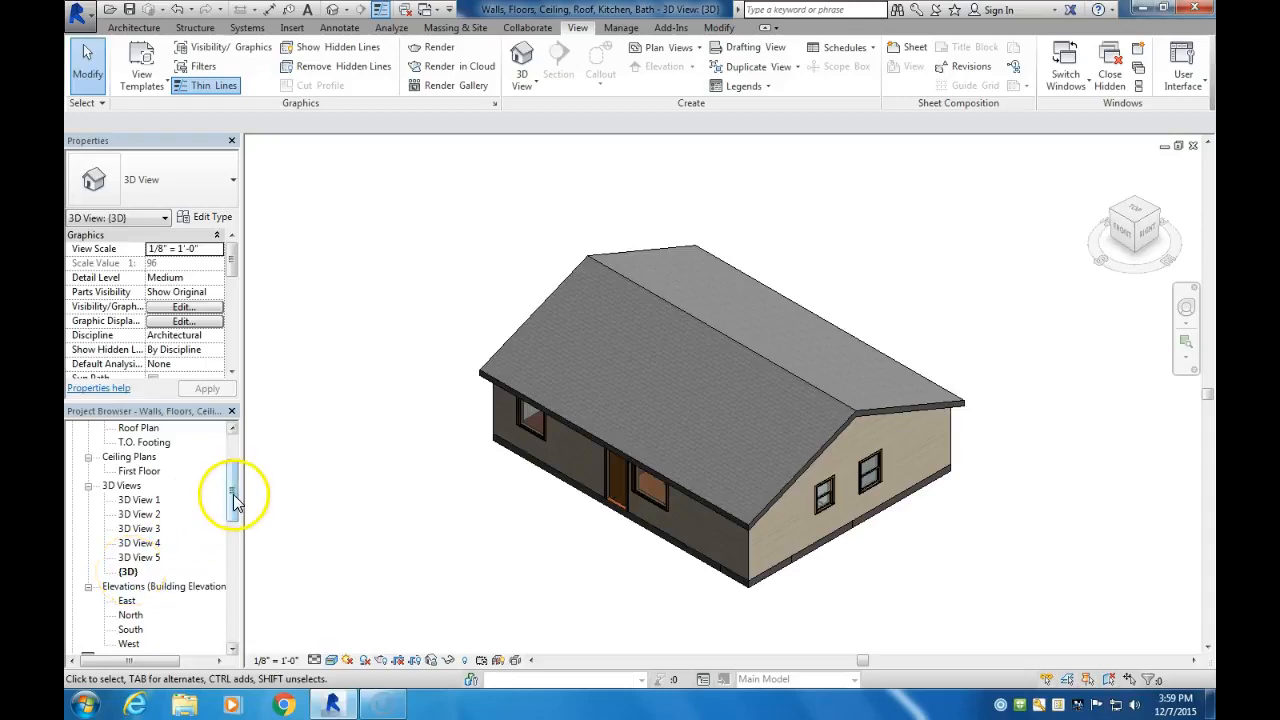
pyautogui.moveTo(240, 491); pyautogui.dragTo(240, 536)
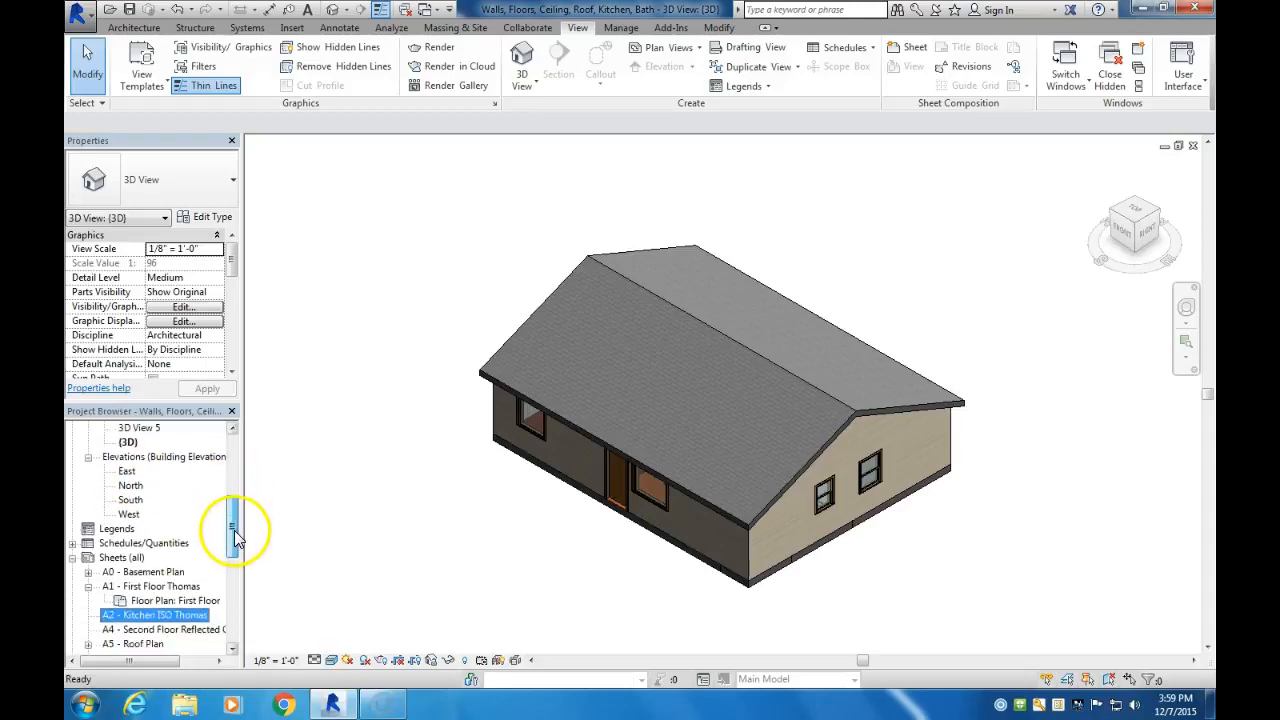
pyautogui.click(170, 617)
pyautogui.doubleClick(170, 615)
pyautogui.moveTo(127, 441); pyautogui.dragTo(711, 263)
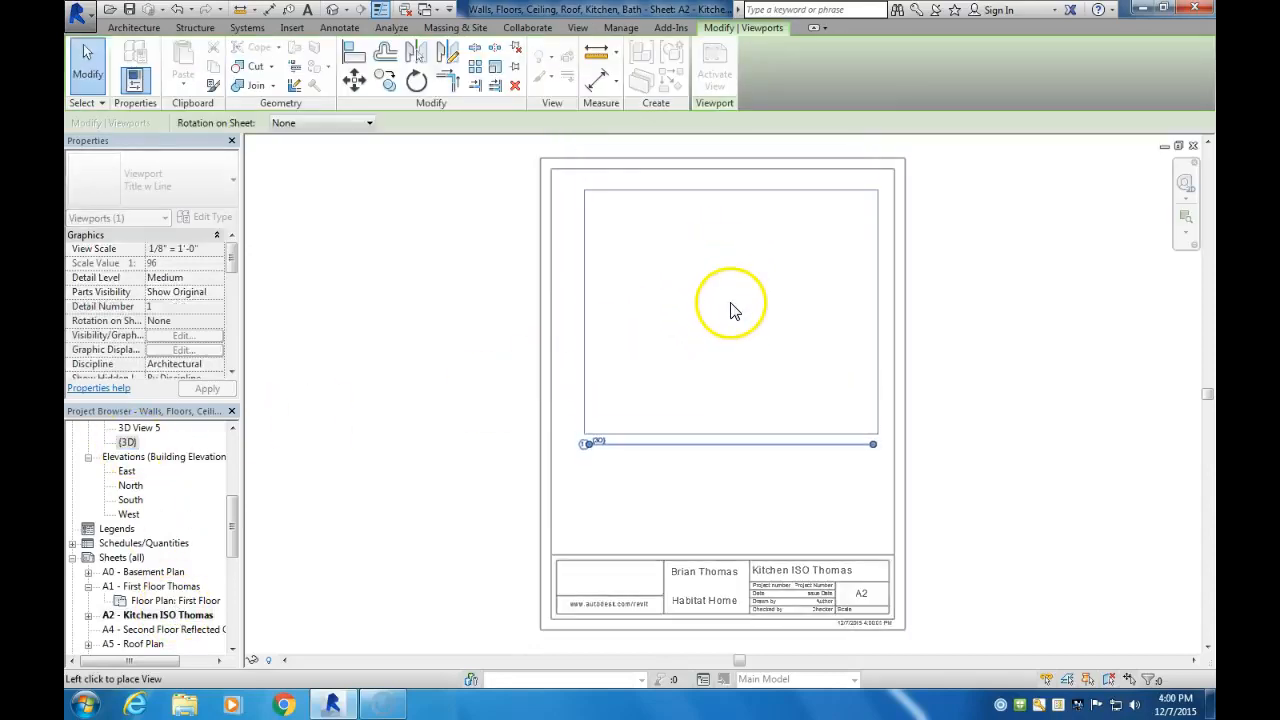
pyautogui.click(728, 300)
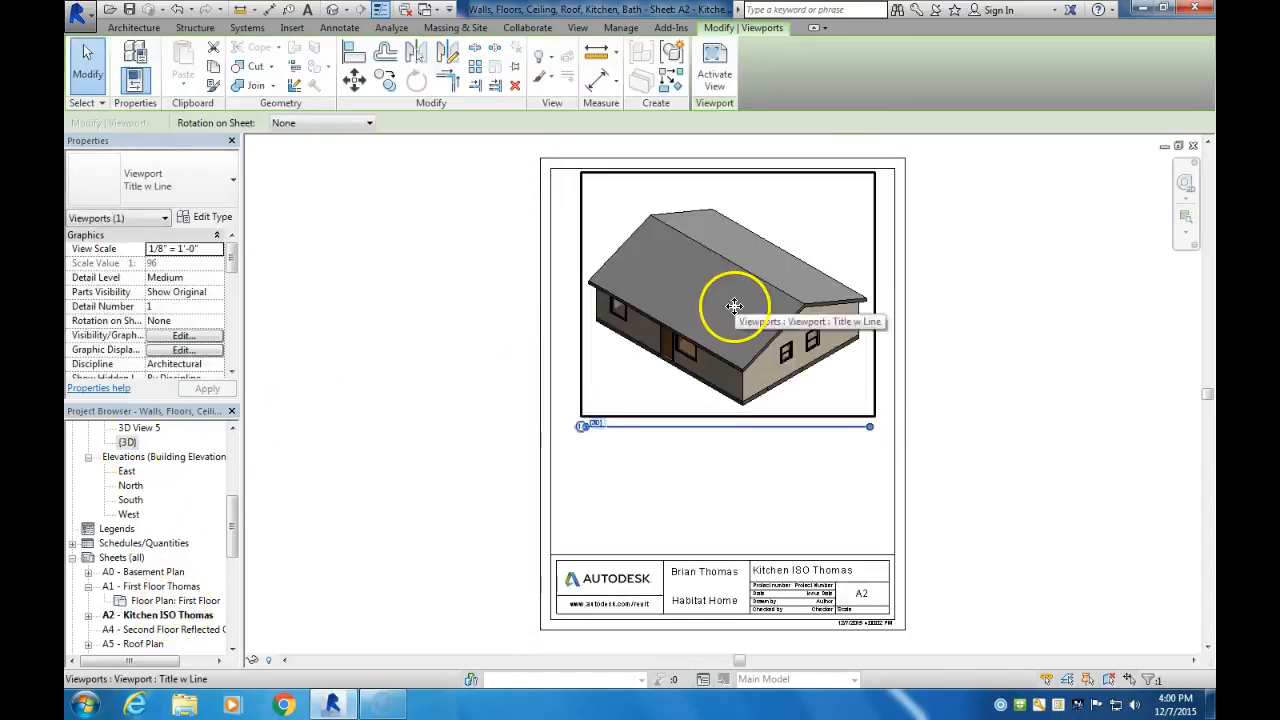
# Nudge the 3D viewport upward until the roof peak sits just under the titleblock's upper border
pyautogui.press('Up')
pyautogui.press('Up')
pyautogui.press('Up')
pyautogui.press('Up')
pyautogui.press('Up')
pyautogui.press('Up')
pyautogui.press('Up')
pyautogui.press('Up')
pyautogui.press('Up')
pyautogui.press('Up')
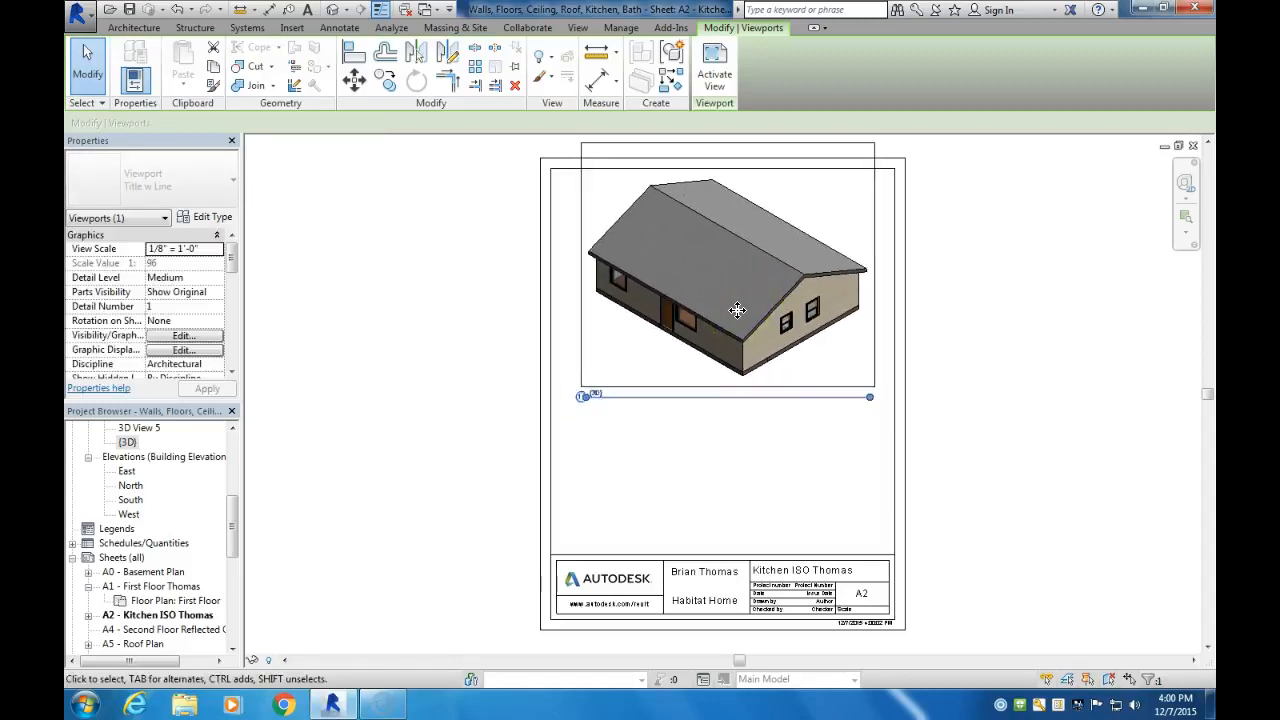
pyautogui.click(750, 344)
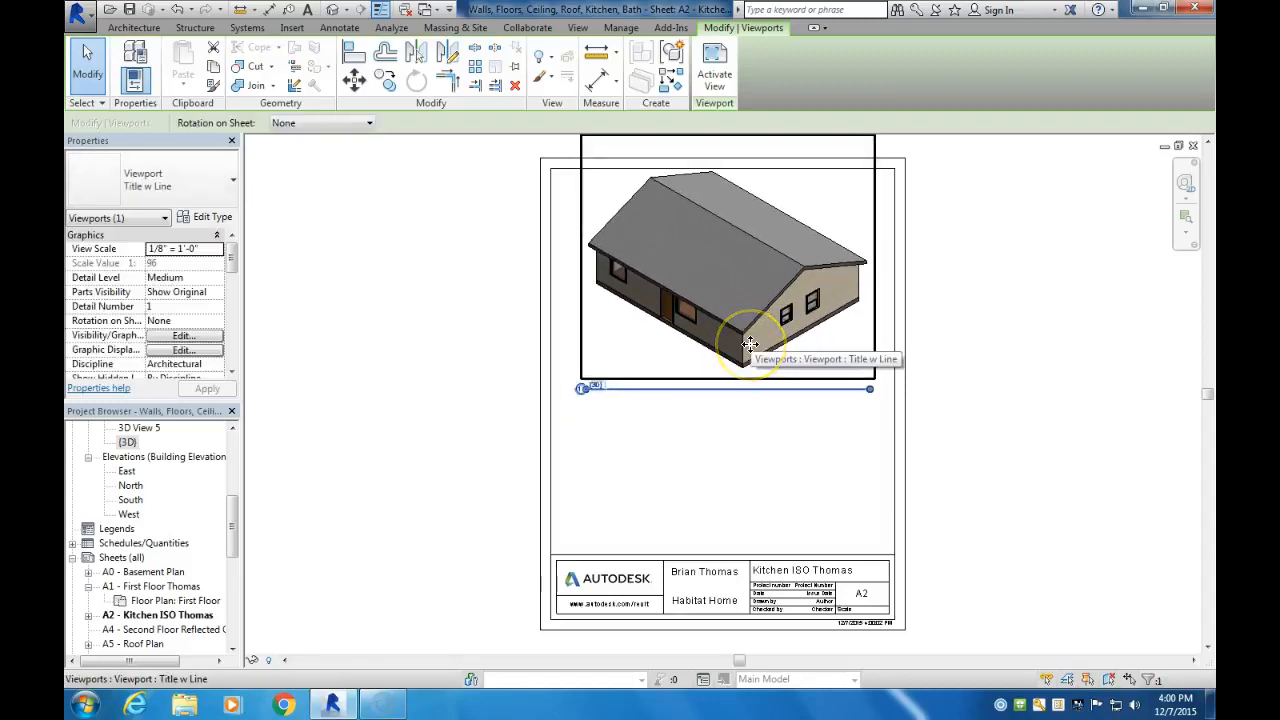
pyautogui.click(925, 383)
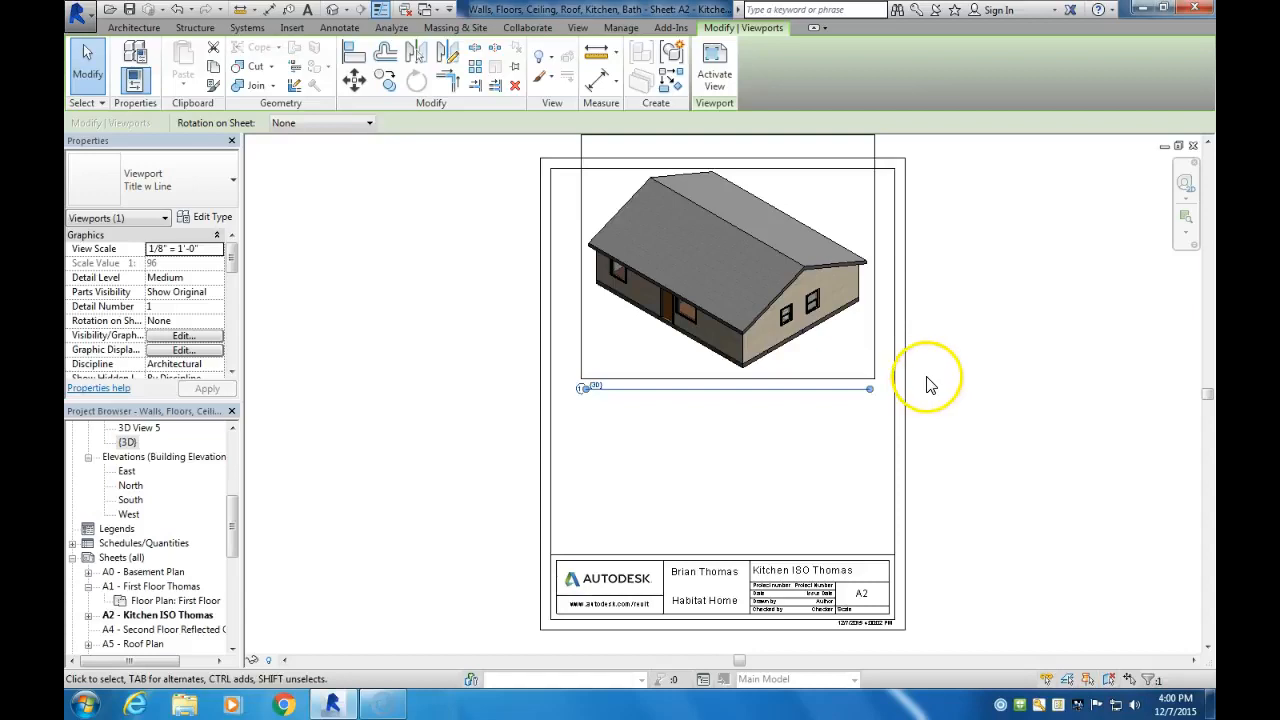
# Move the 3D house view's title up beside the house's lower front-left edge and shorten its title line to roughly a third
pyautogui.click(826, 389)
pyautogui.moveTo(820, 380); pyautogui.dragTo(835, 420)
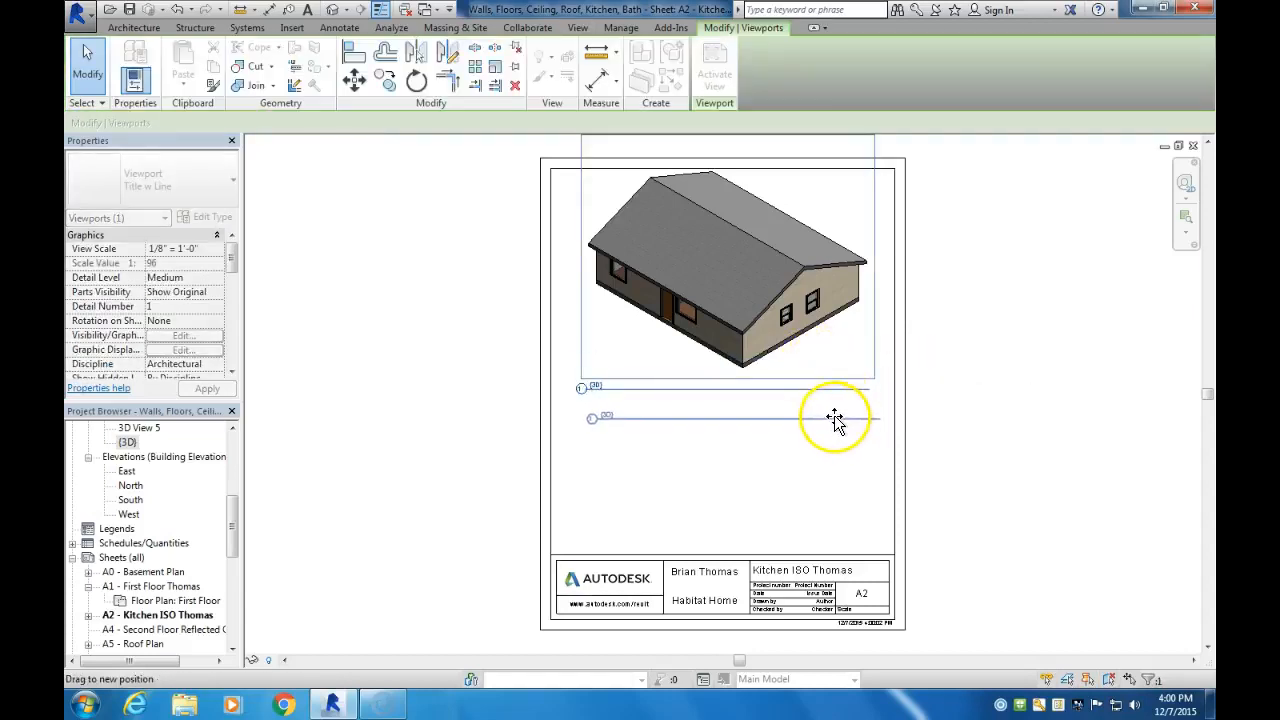
pyautogui.moveTo(812, 356); pyautogui.dragTo(809, 354)
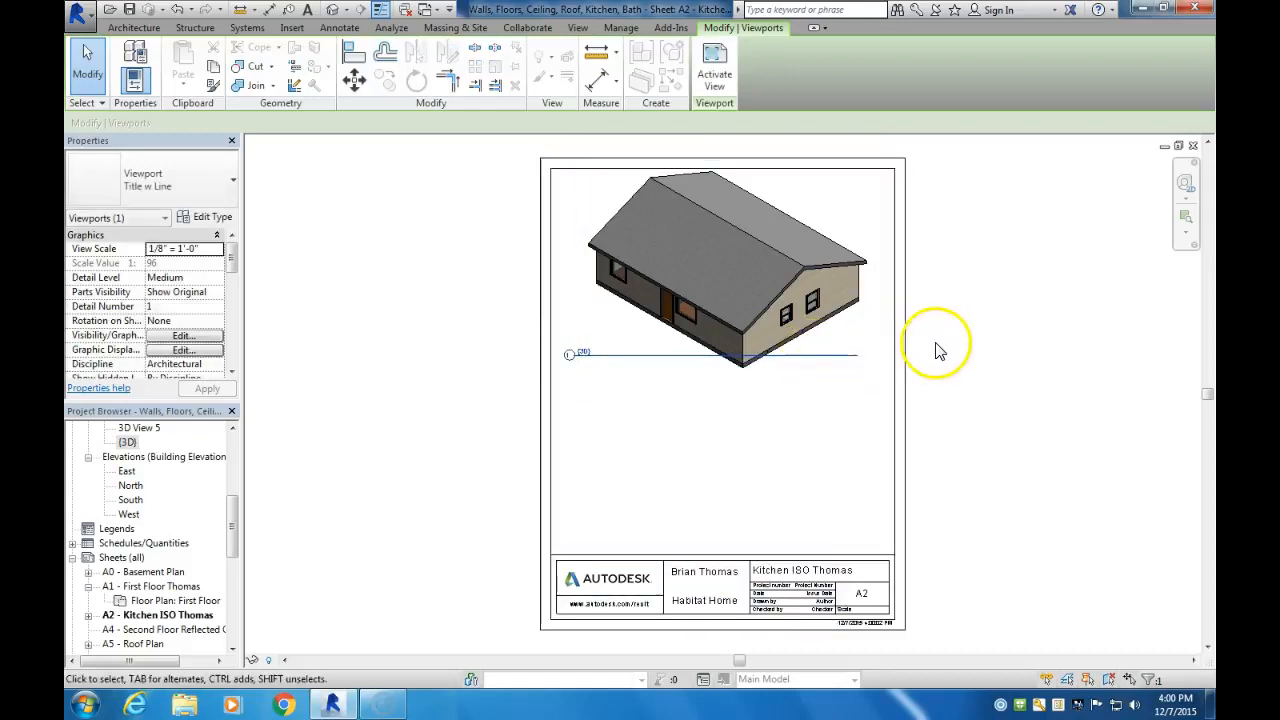
pyautogui.press('Escape')
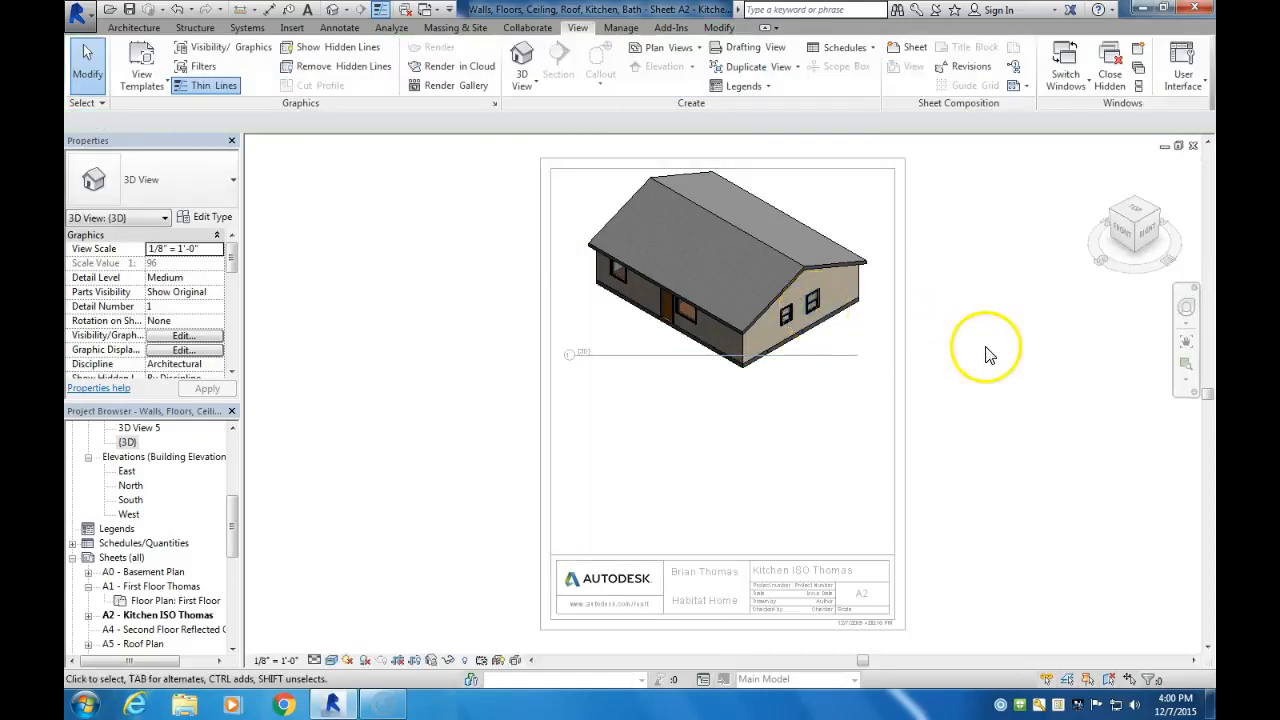
pyautogui.click(829, 310)
pyautogui.moveTo(852, 356); pyautogui.dragTo(672, 355)
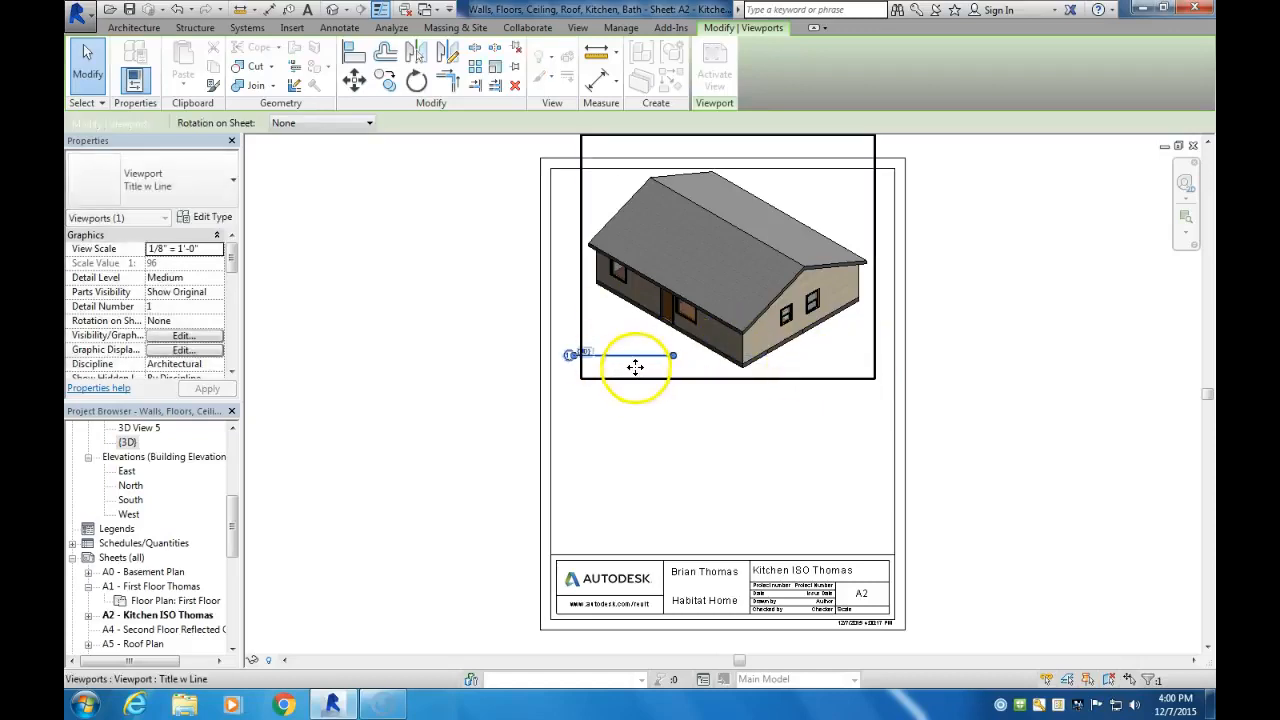
pyautogui.click(1006, 394)
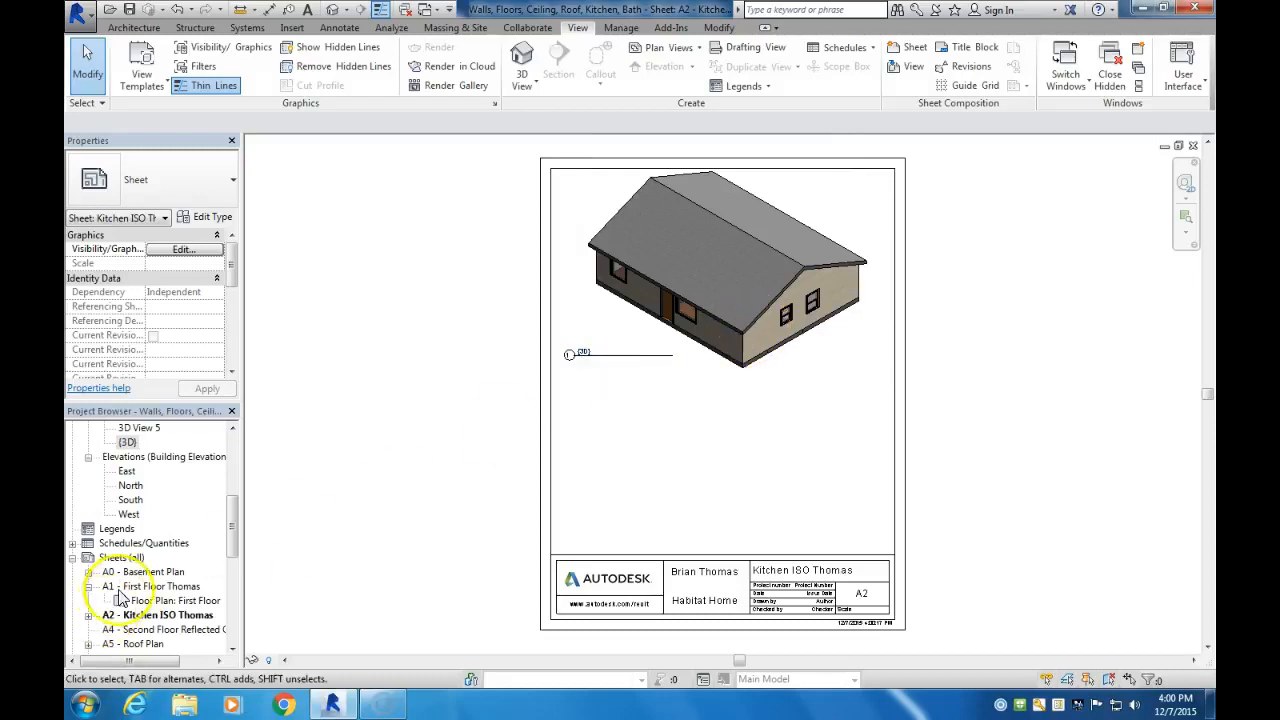
# In the First Floor plan, place a camera beside the dining table, aimed across the island and kitchen sink to just outside the exterior wall
pyautogui.moveTo(232, 516); pyautogui.dragTo(236, 463)
pyautogui.doubleClick(139, 485)
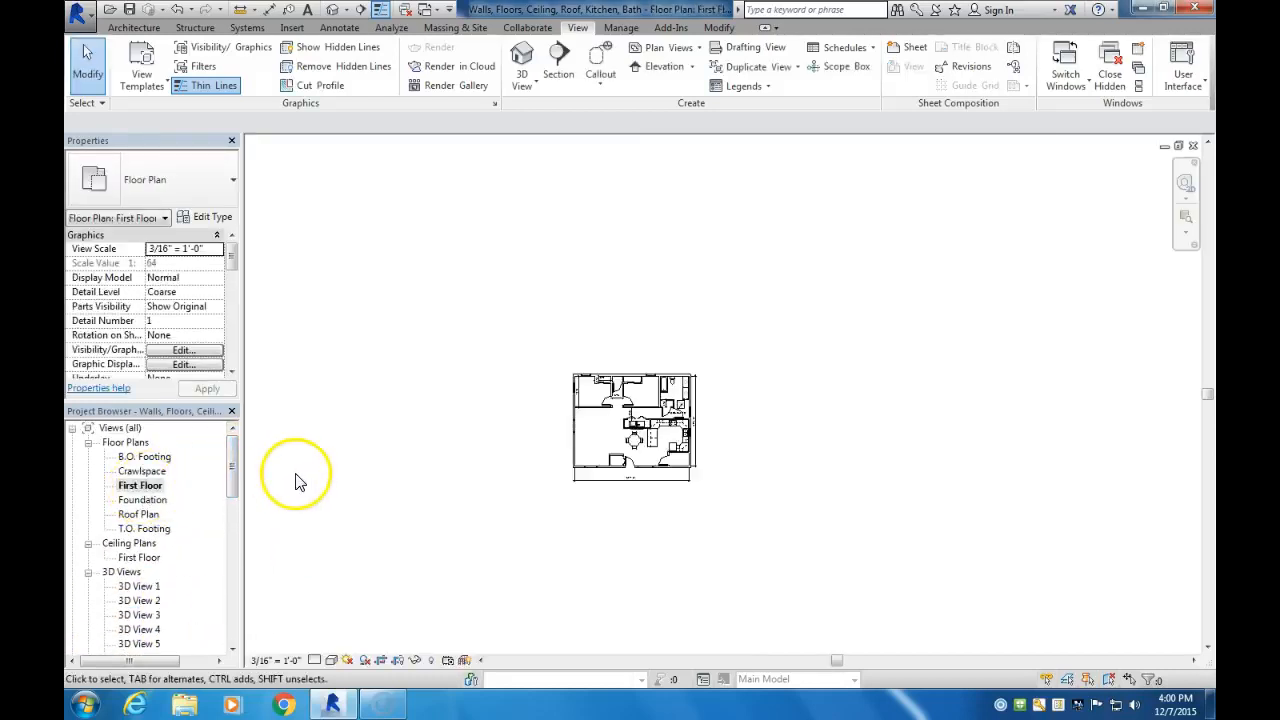
pyautogui.scroll(6, 617, 455)
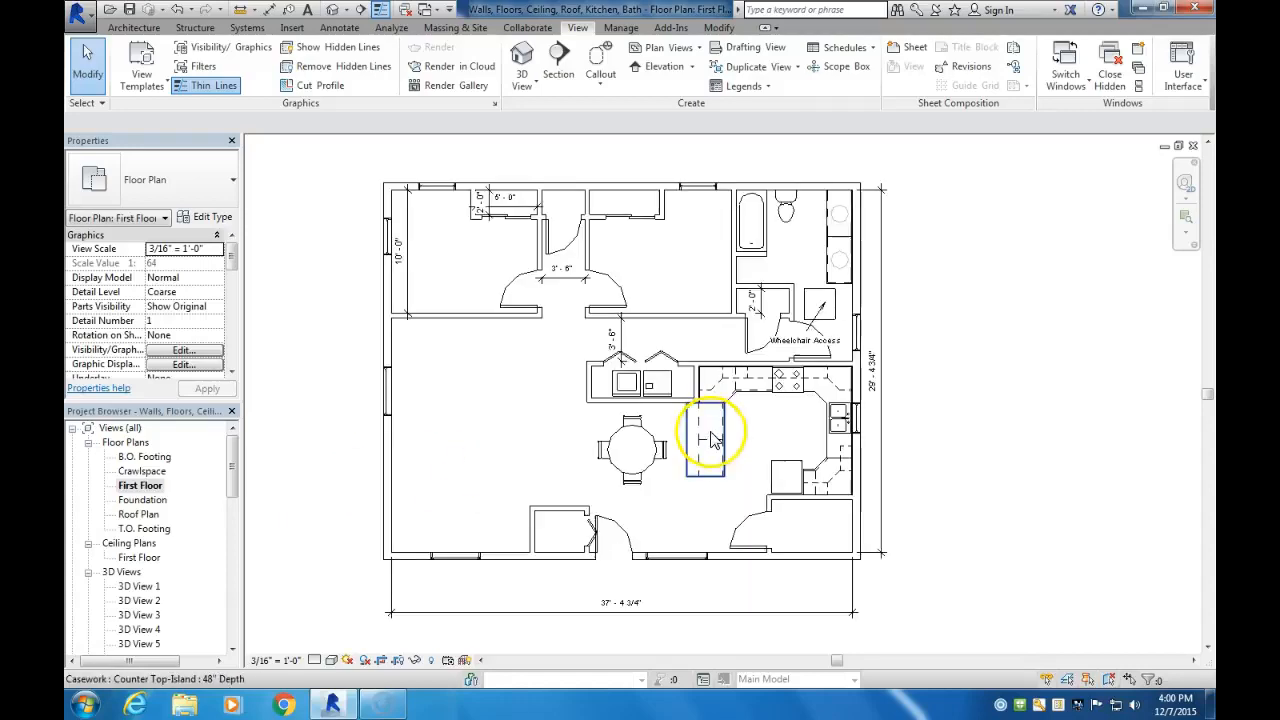
pyautogui.click(522, 85)
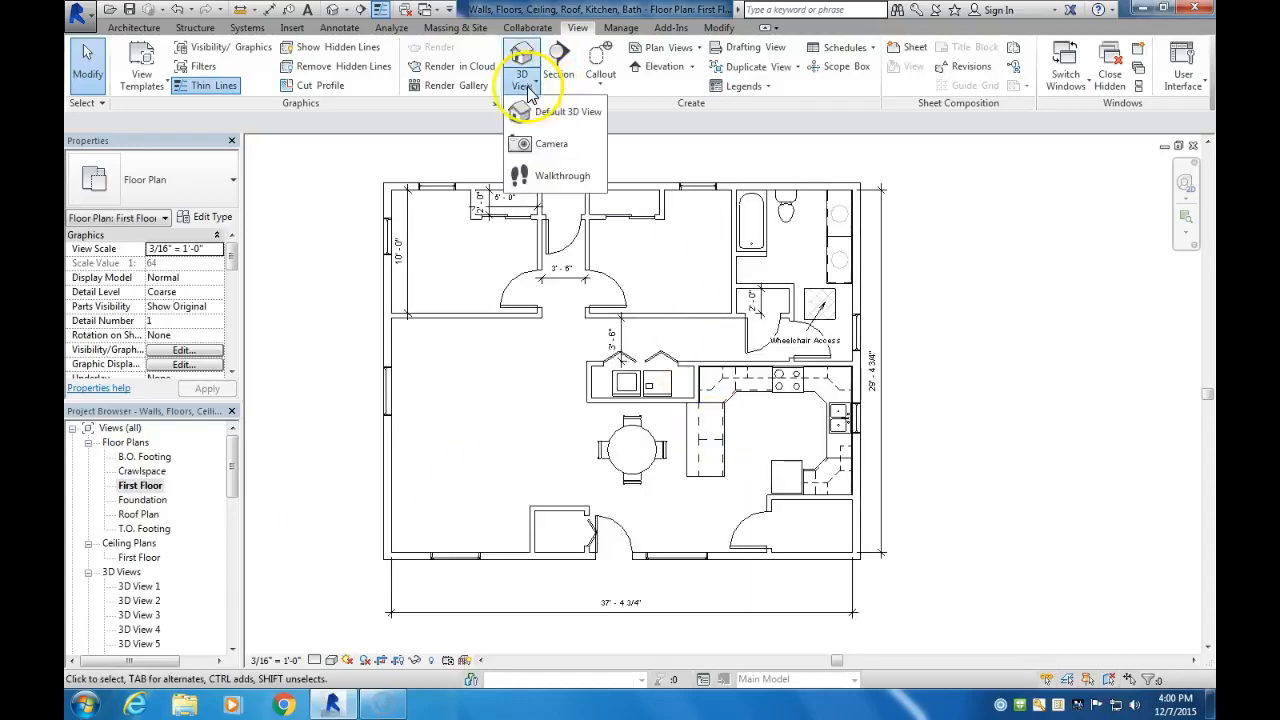
pyautogui.click(533, 146)
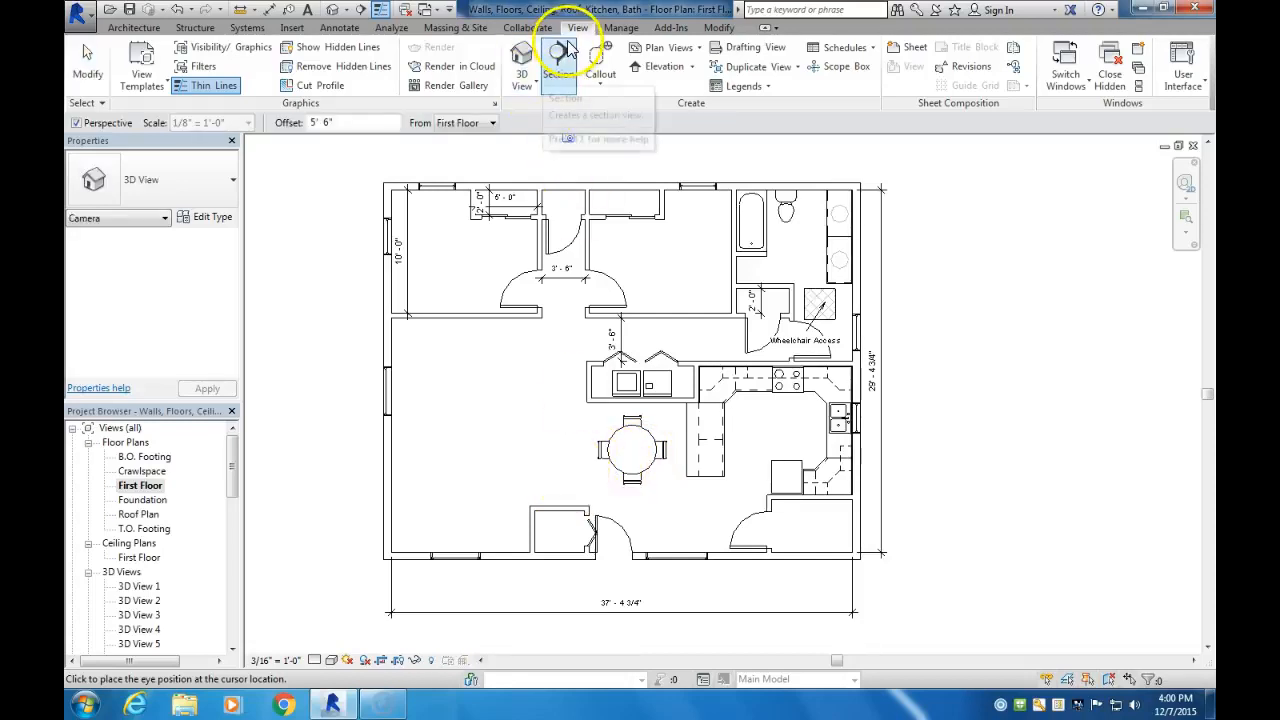
pyautogui.click(524, 84)
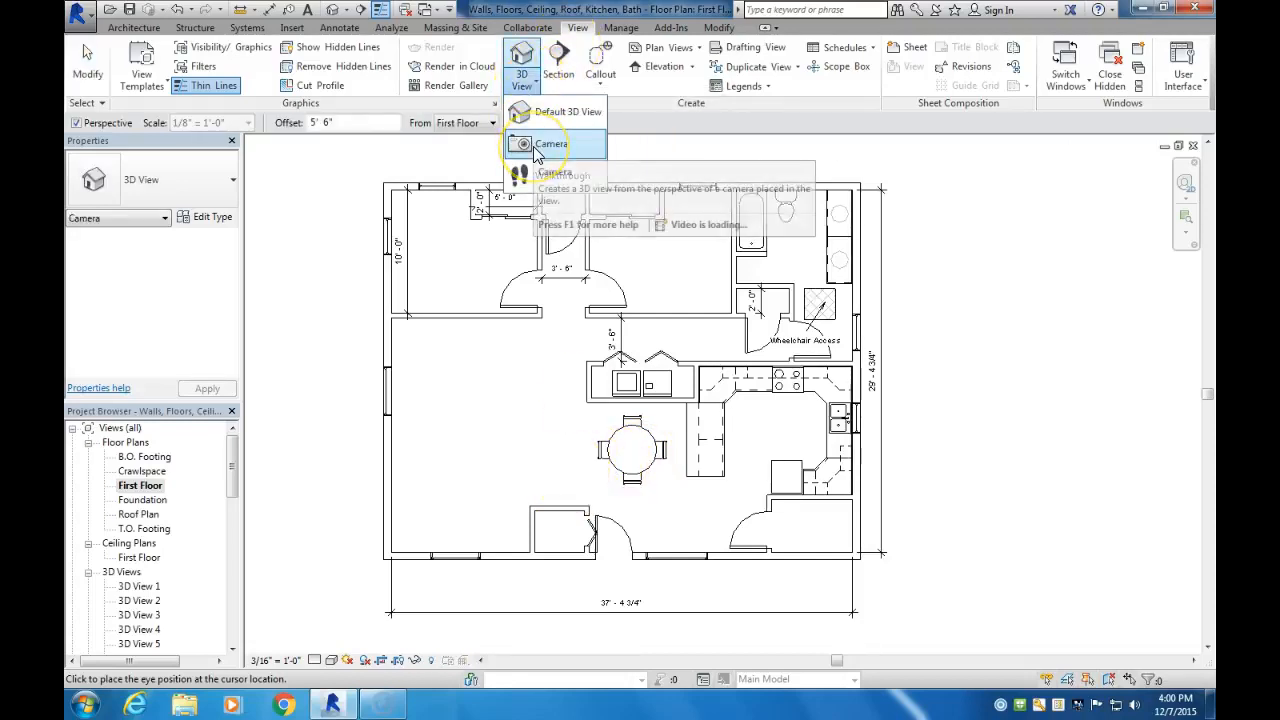
pyautogui.click(597, 484)
pyautogui.click(590, 484)
pyautogui.click(902, 420)
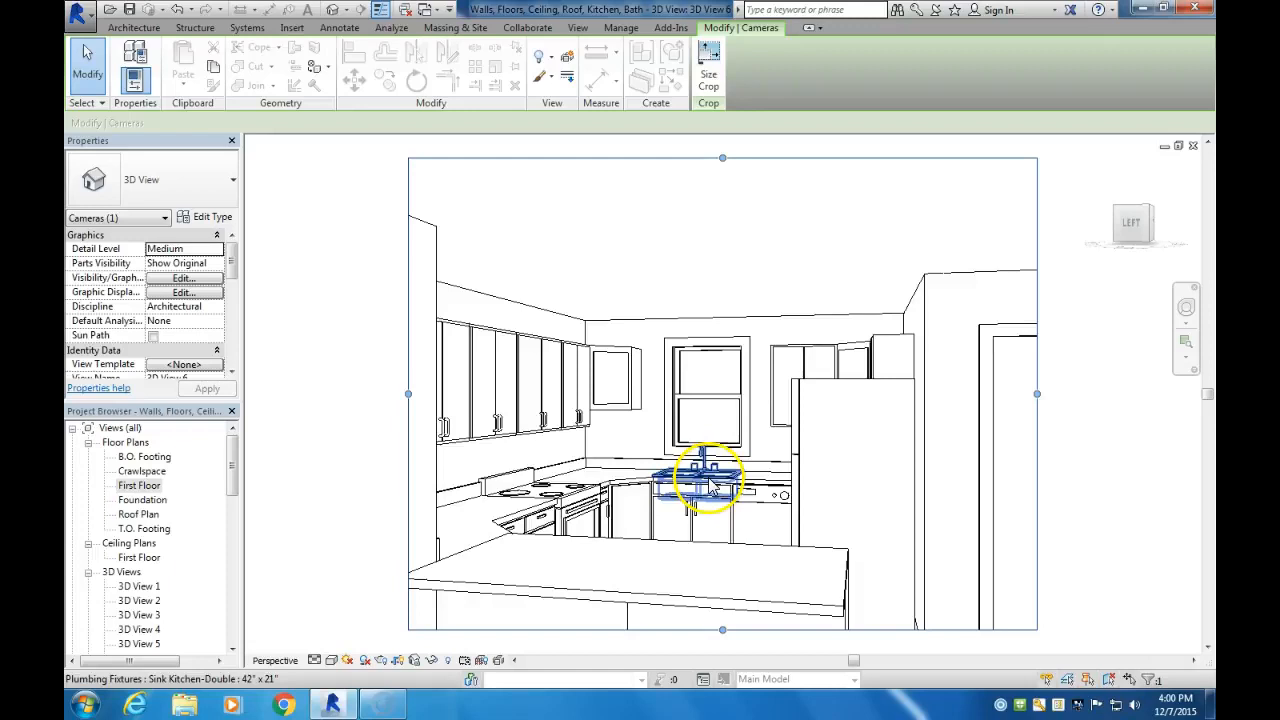
# Reframe the kitchen camera view closer with the SteeringWheel and rename the view Kitchen View
pyautogui.click(1187, 311)
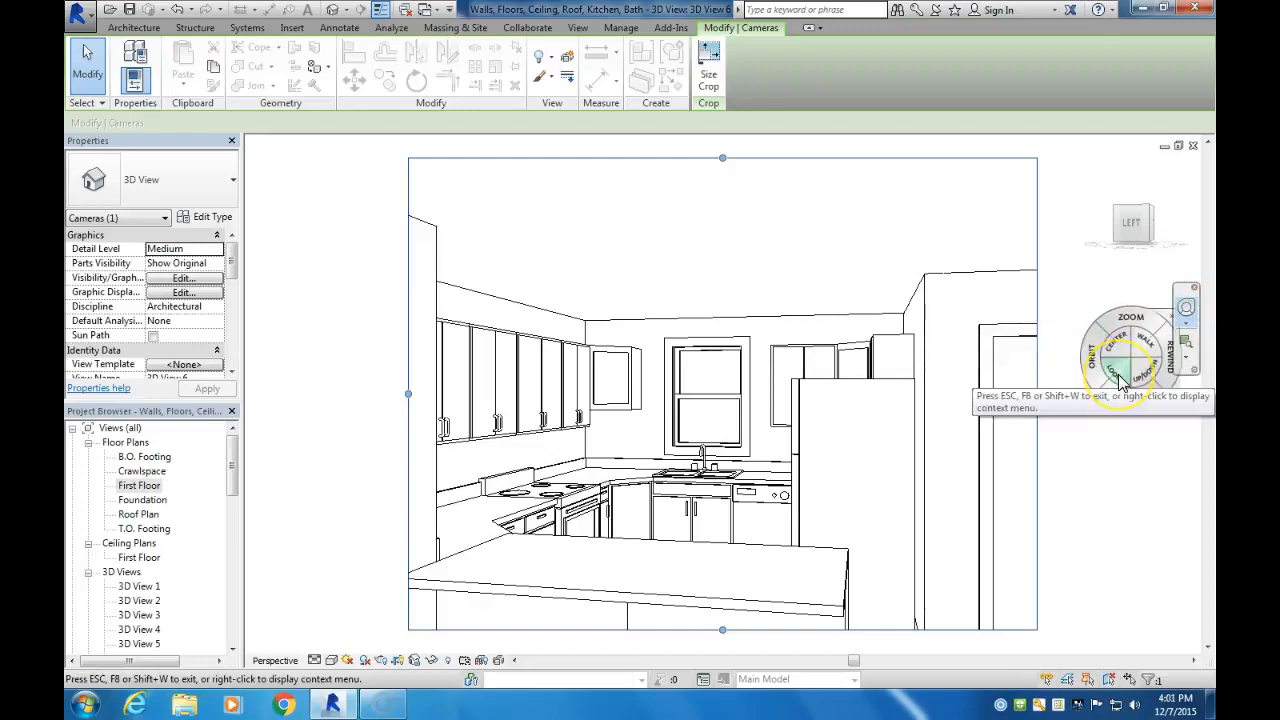
pyautogui.moveTo(1120, 383)
pyautogui.mouseDown()
pyautogui.moveTo(1068, 366)
pyautogui.moveTo(1200, 371)
pyautogui.moveTo(1137, 370)
pyautogui.moveTo(1132, 383)
pyautogui.mouseUp()
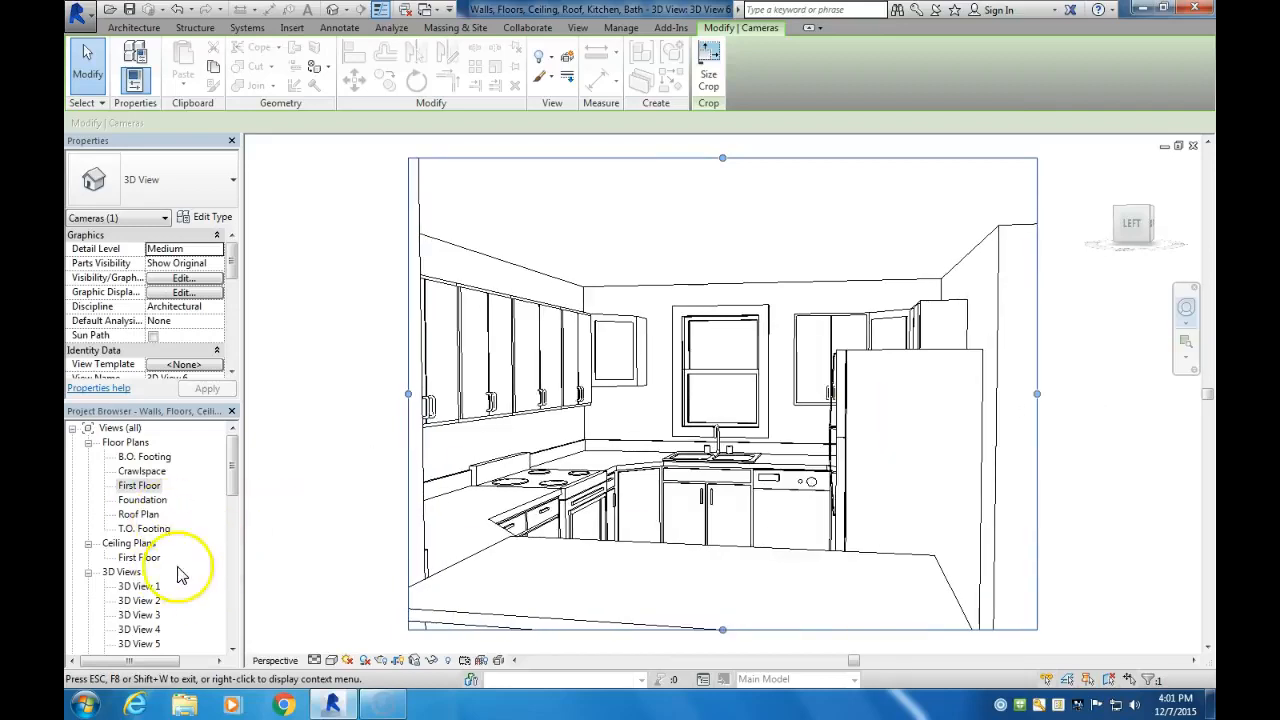
pyautogui.moveTo(232, 482); pyautogui.dragTo(233, 500)
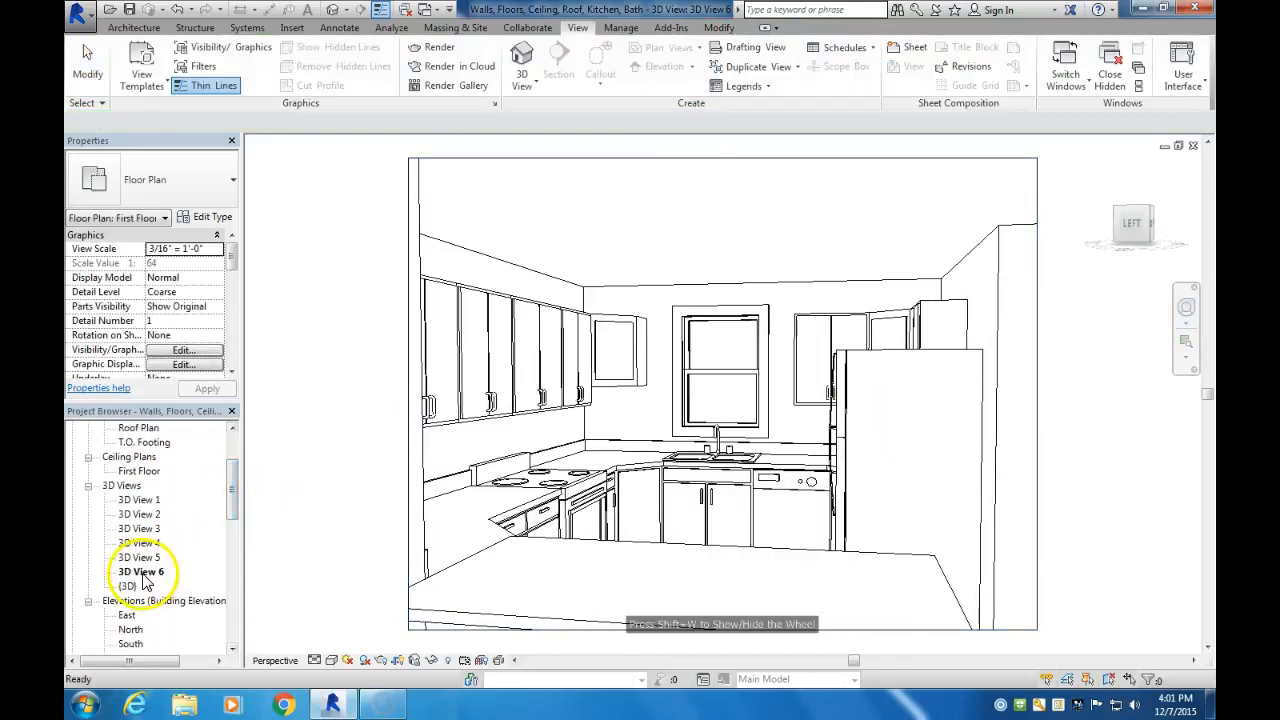
pyautogui.rightClick(145, 583)
pyautogui.click(186, 472)
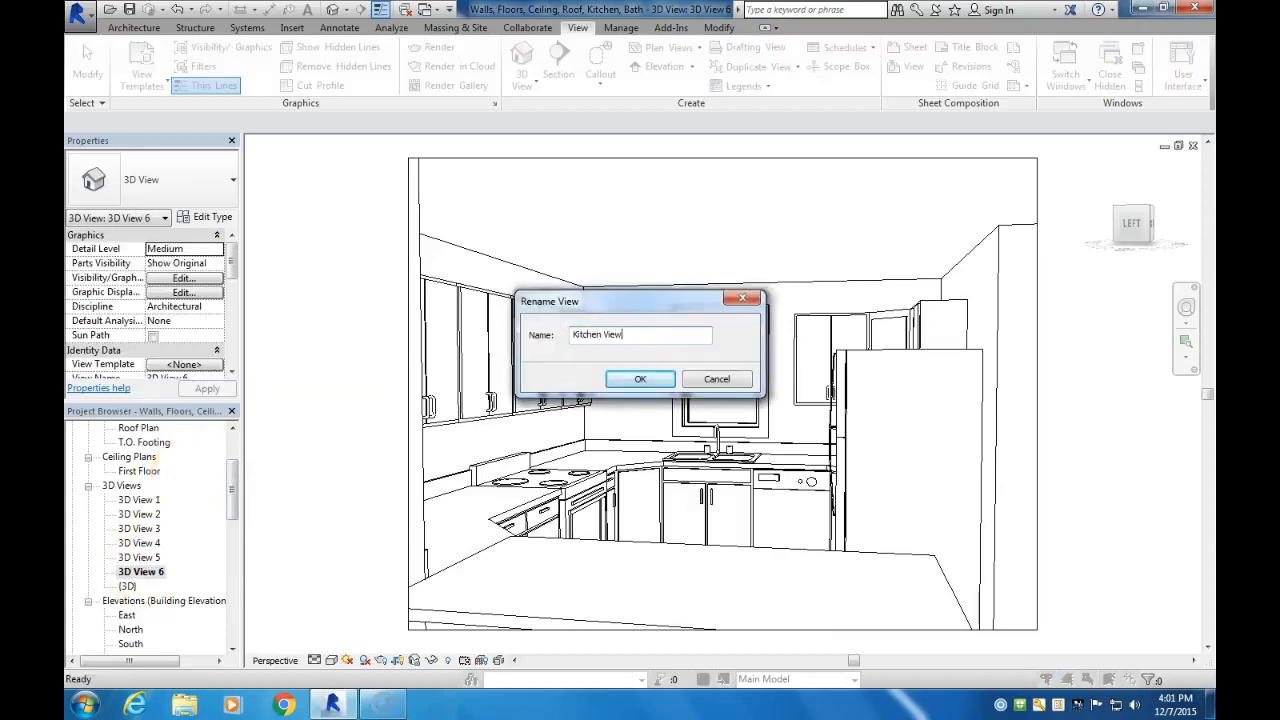
pyautogui.write('Kitchen View')
pyautogui.press('Return')
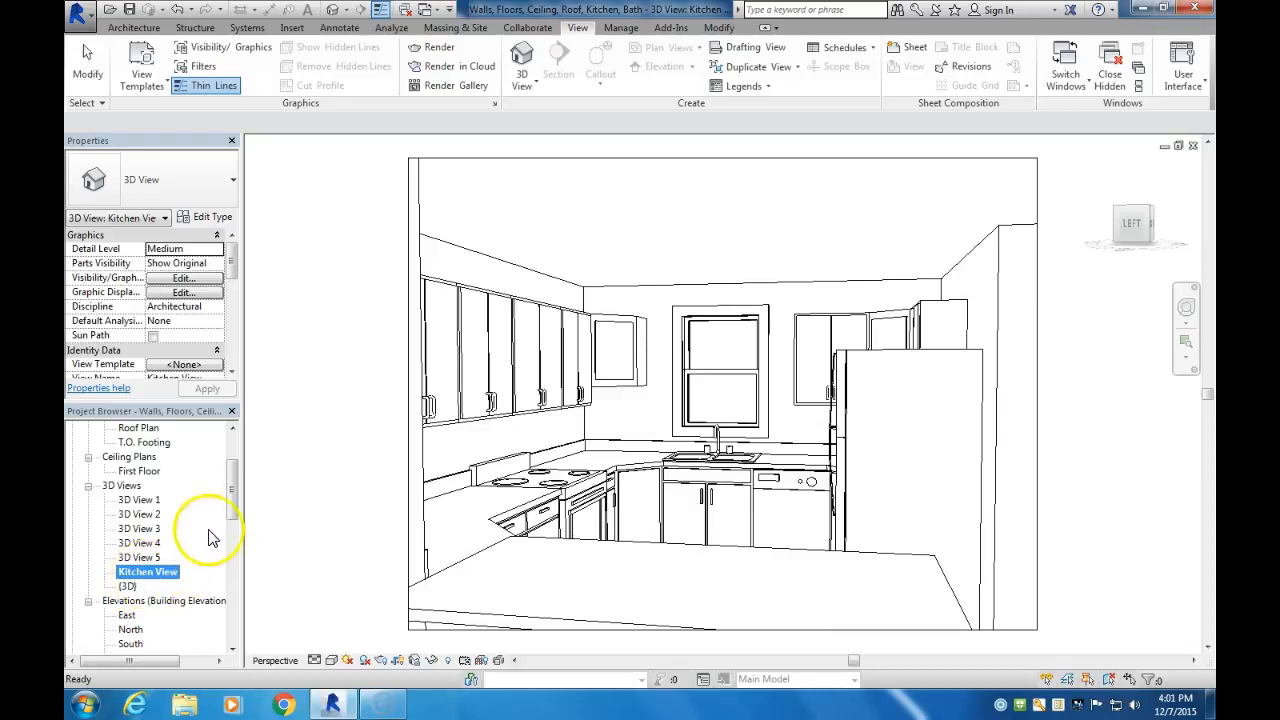
# Place Kitchen View on sheet A2 below the house view and nudge it down toward the titleblock
pyautogui.moveTo(231, 510); pyautogui.dragTo(236, 568)
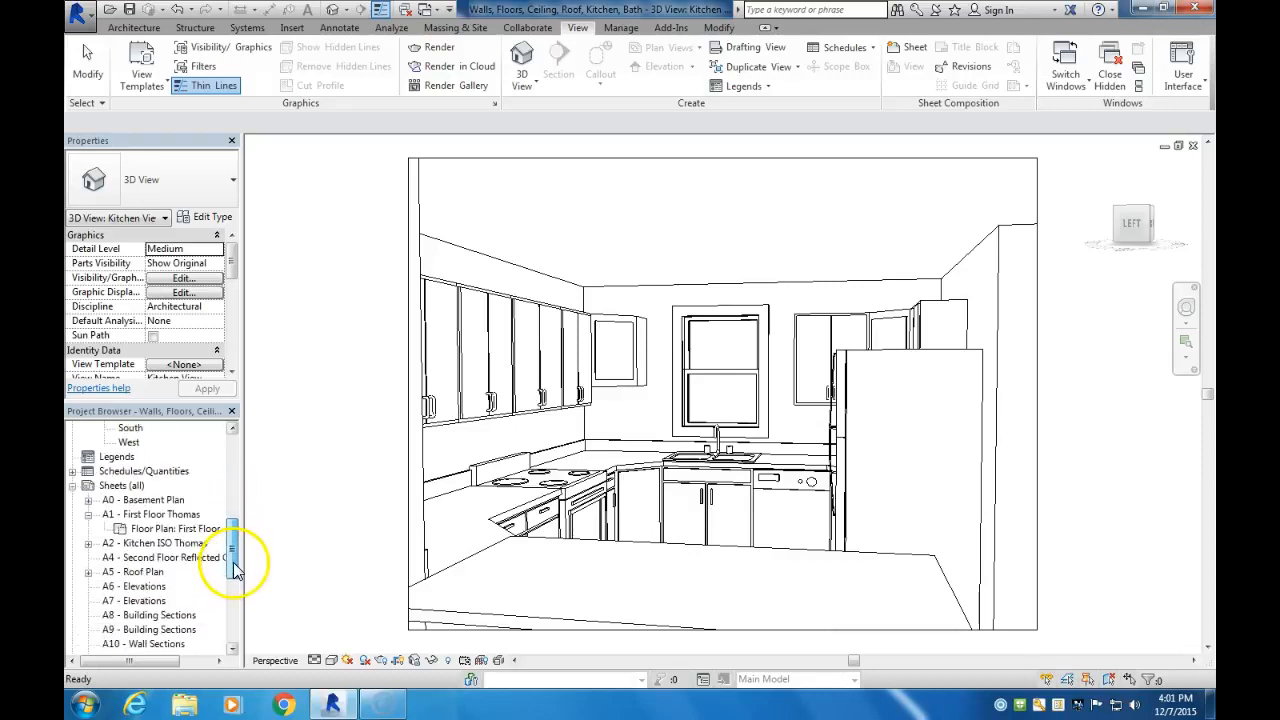
pyautogui.doubleClick(118, 548)
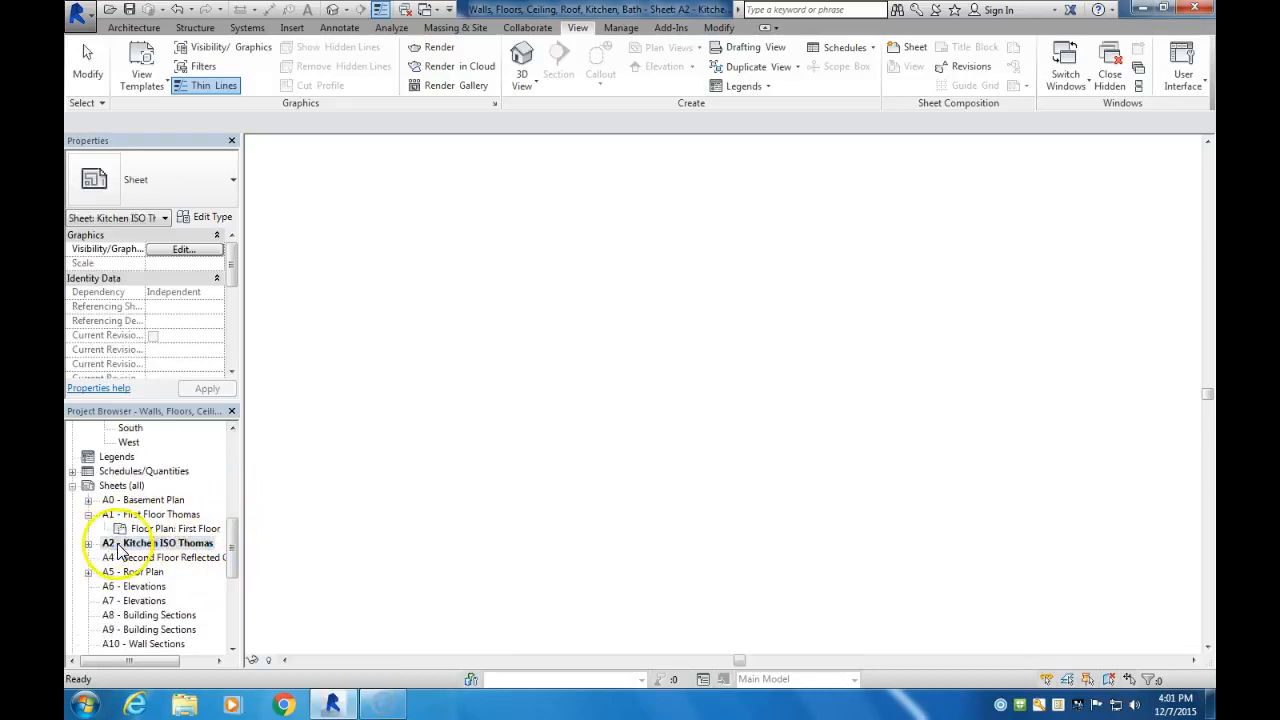
pyautogui.click(232, 488)
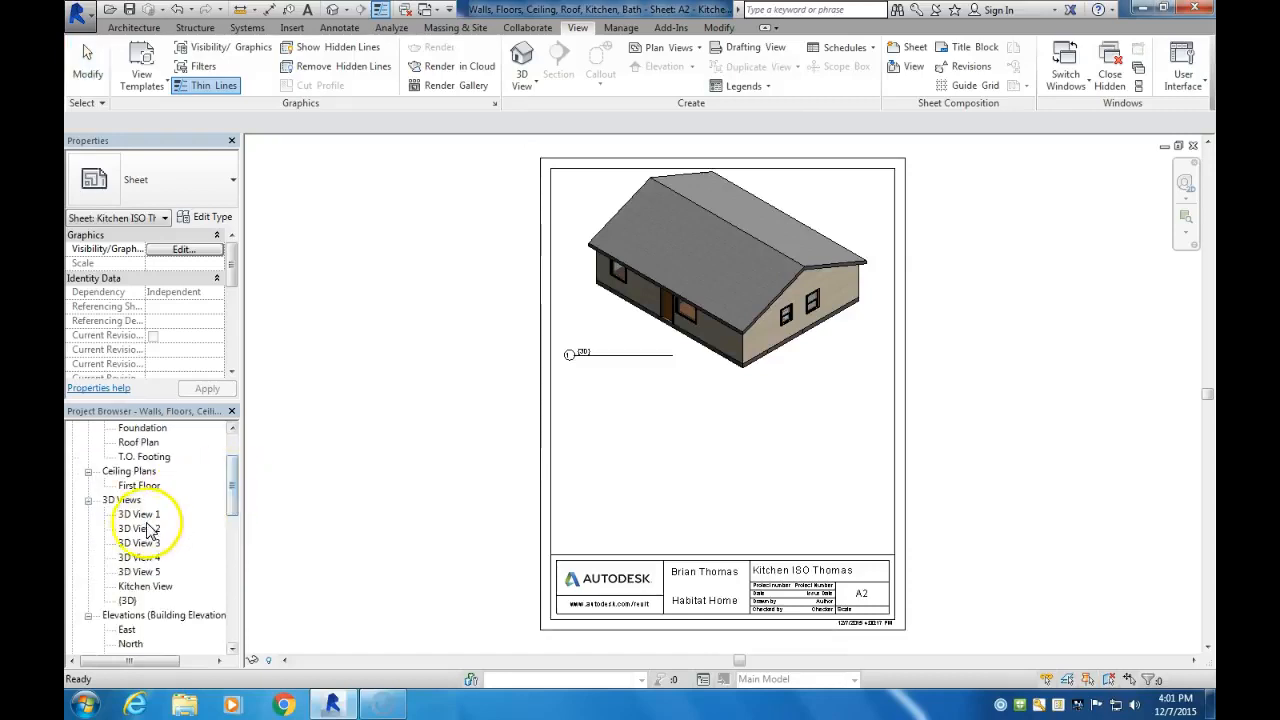
pyautogui.moveTo(140, 588); pyautogui.dragTo(709, 449)
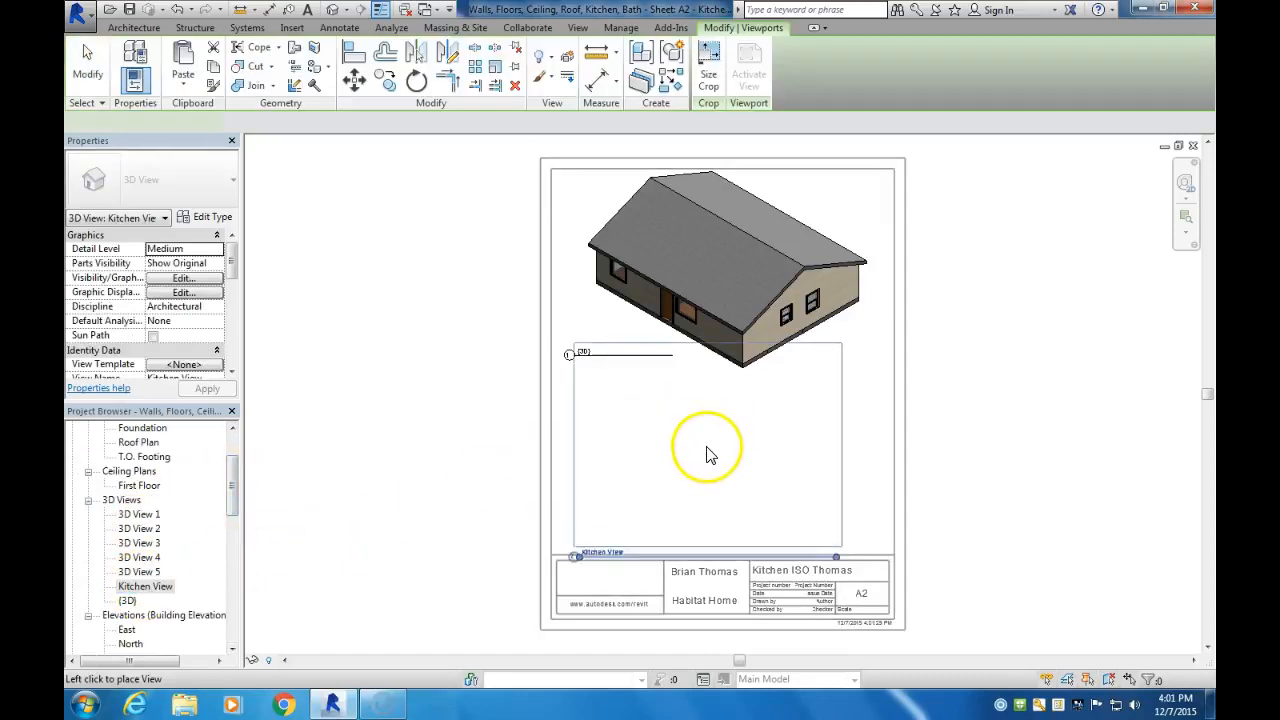
pyautogui.click(729, 462)
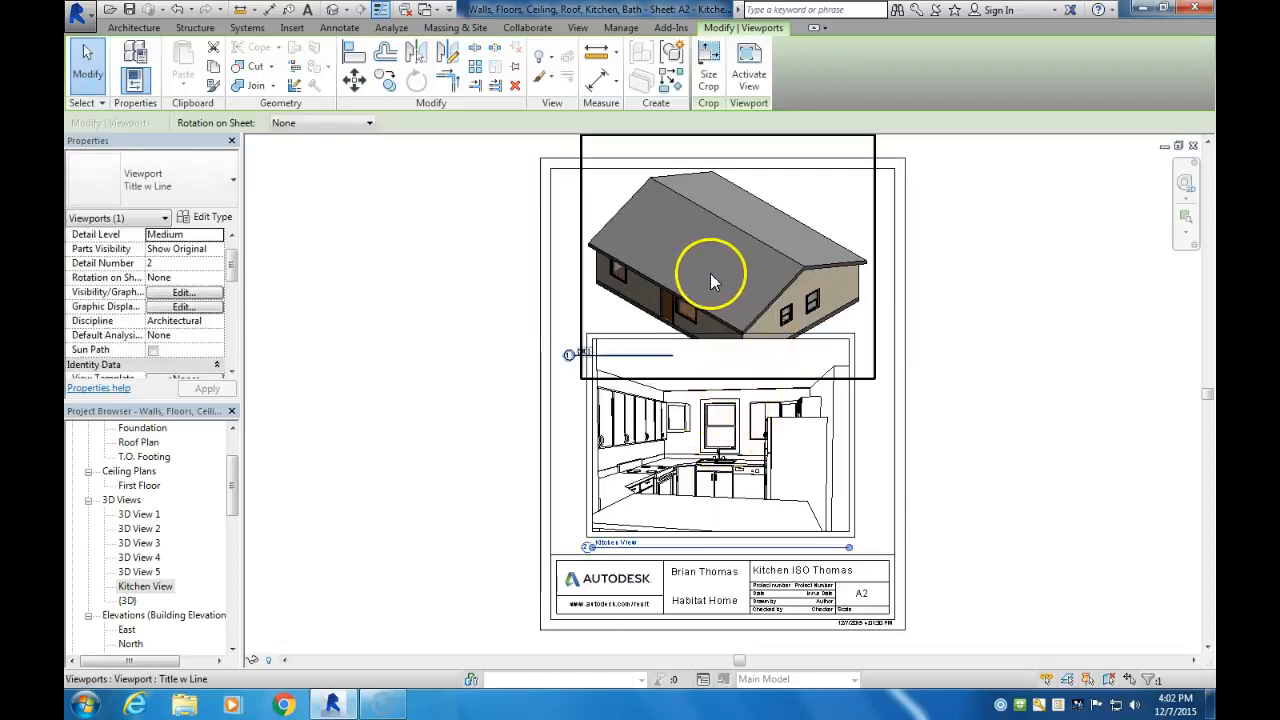
pyautogui.press('Down')
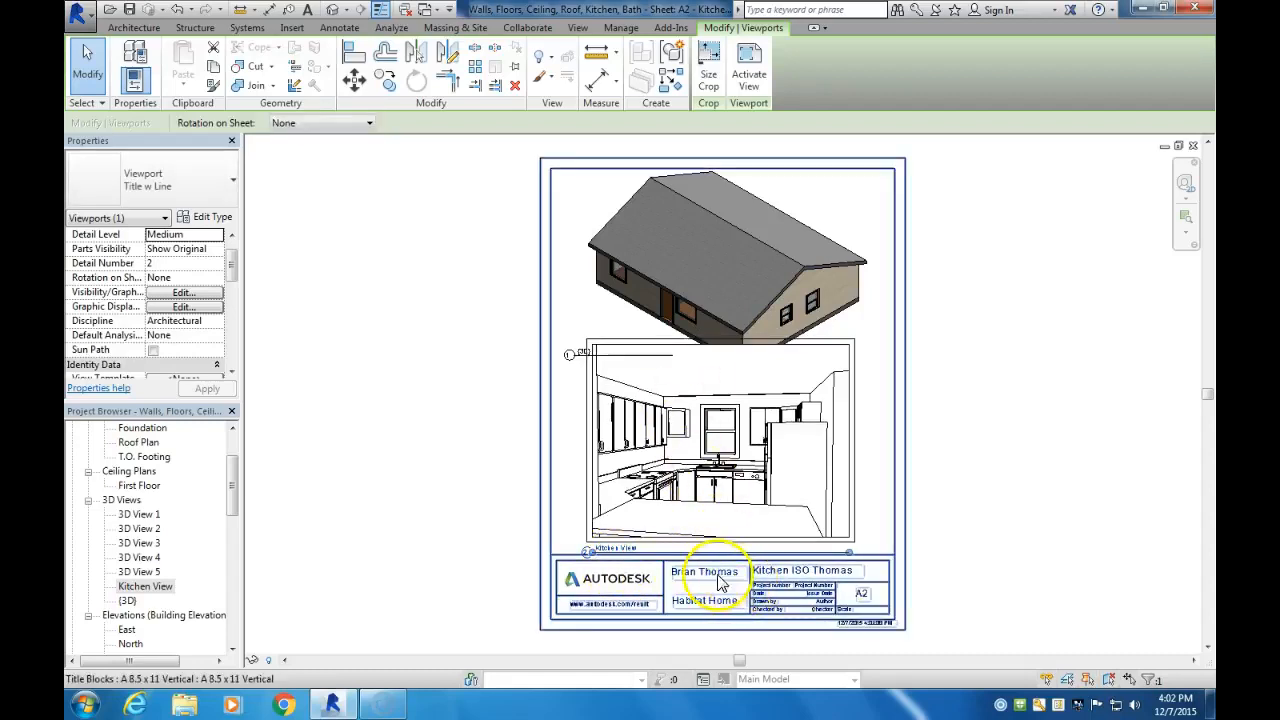
# Set the kitchen viewport's crop height to 4" and position it with its title between the house and the titleblock
pyautogui.click(708, 75)
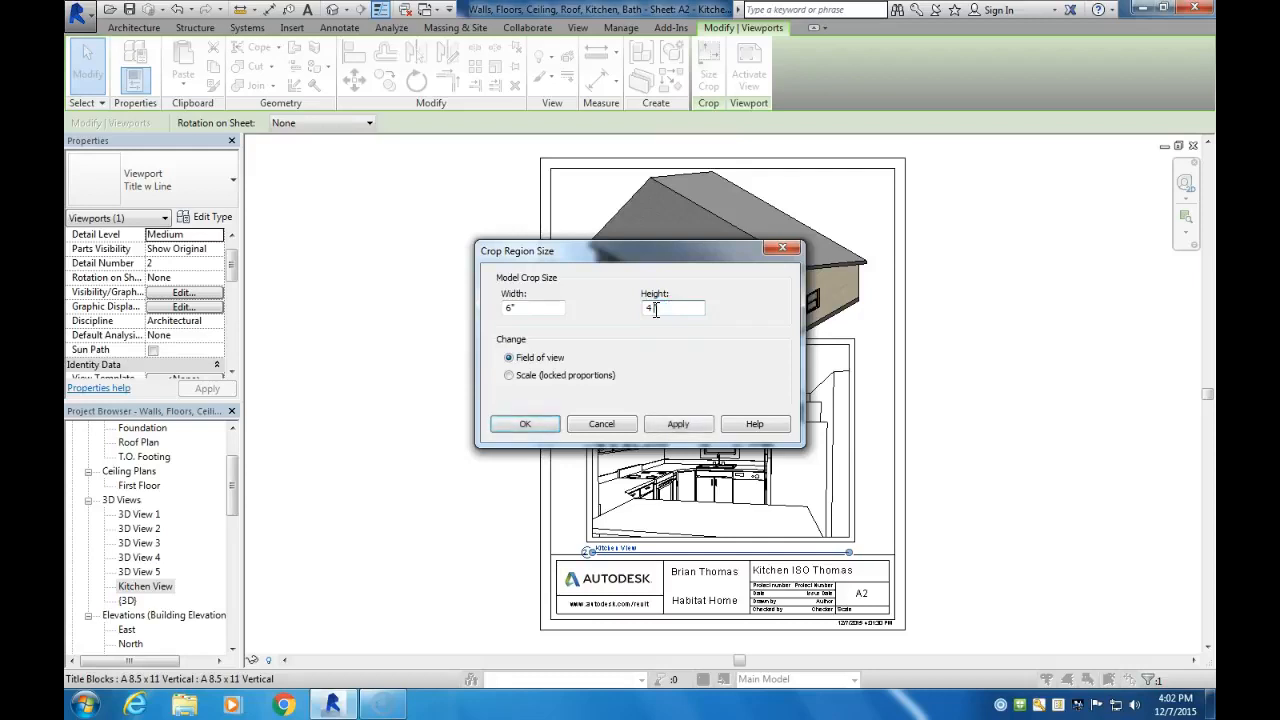
pyautogui.click(525, 424)
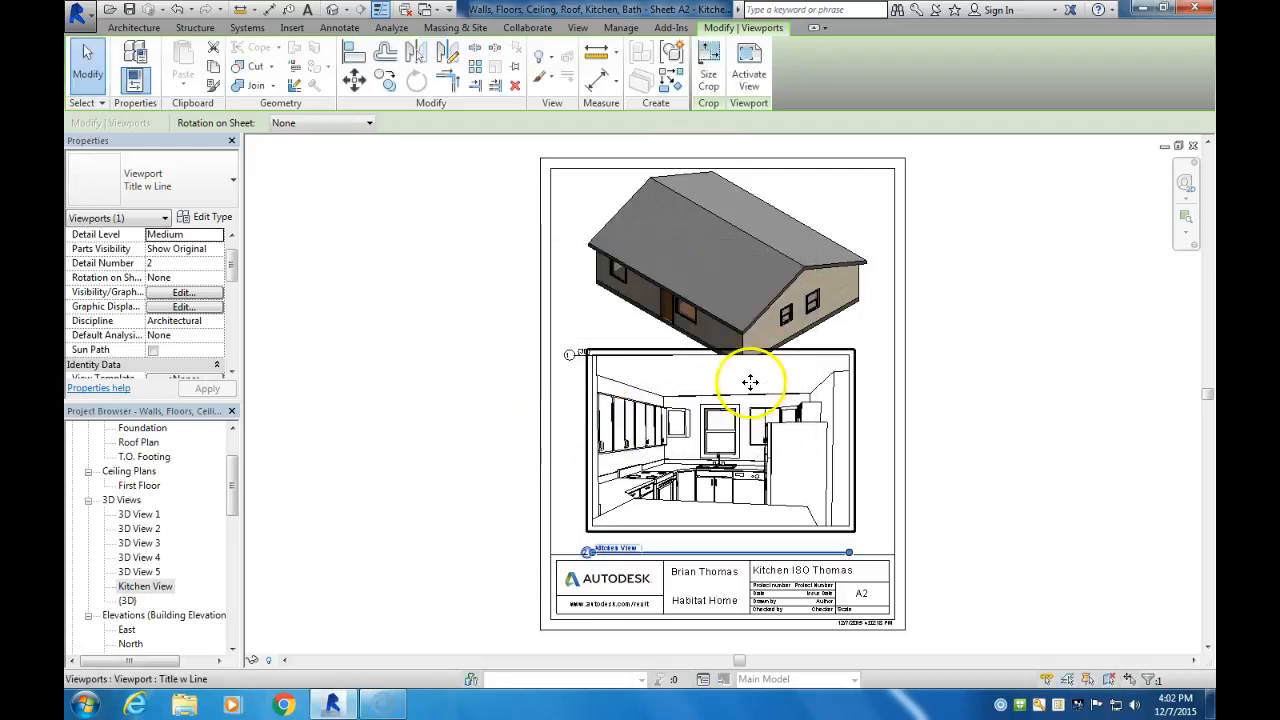
pyautogui.moveTo(751, 374); pyautogui.dragTo(750, 392)
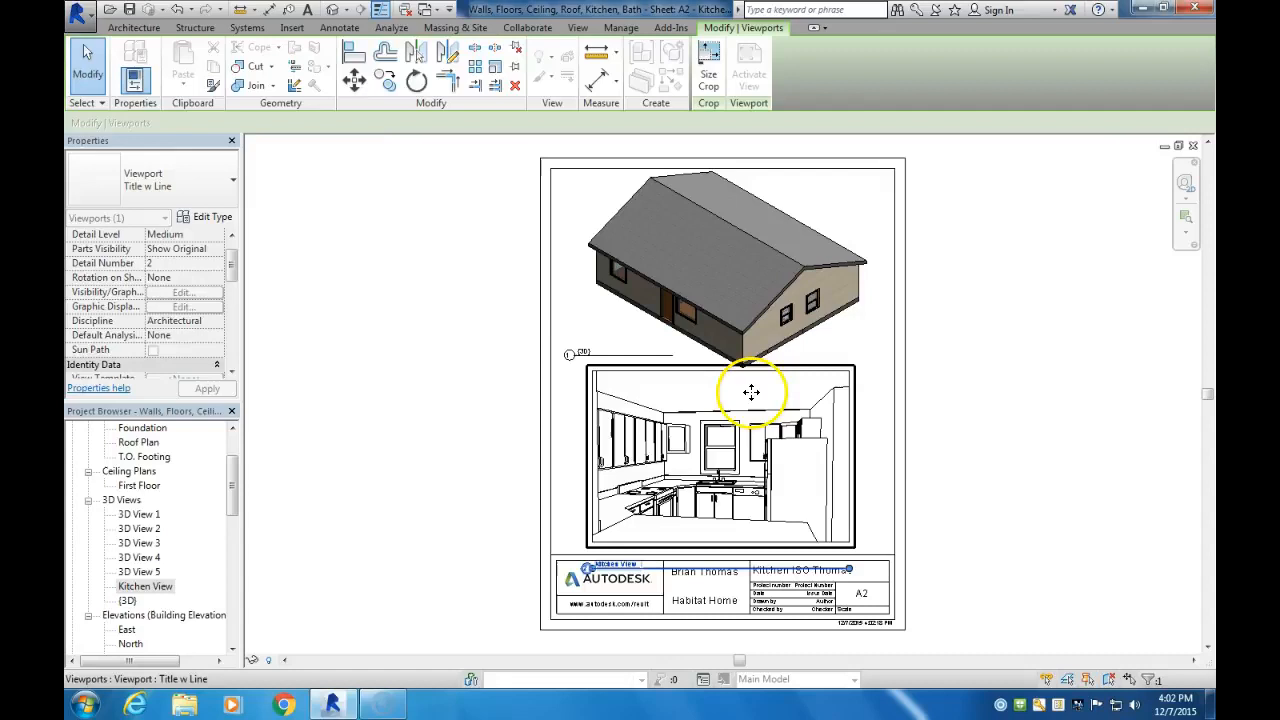
pyautogui.click(966, 551)
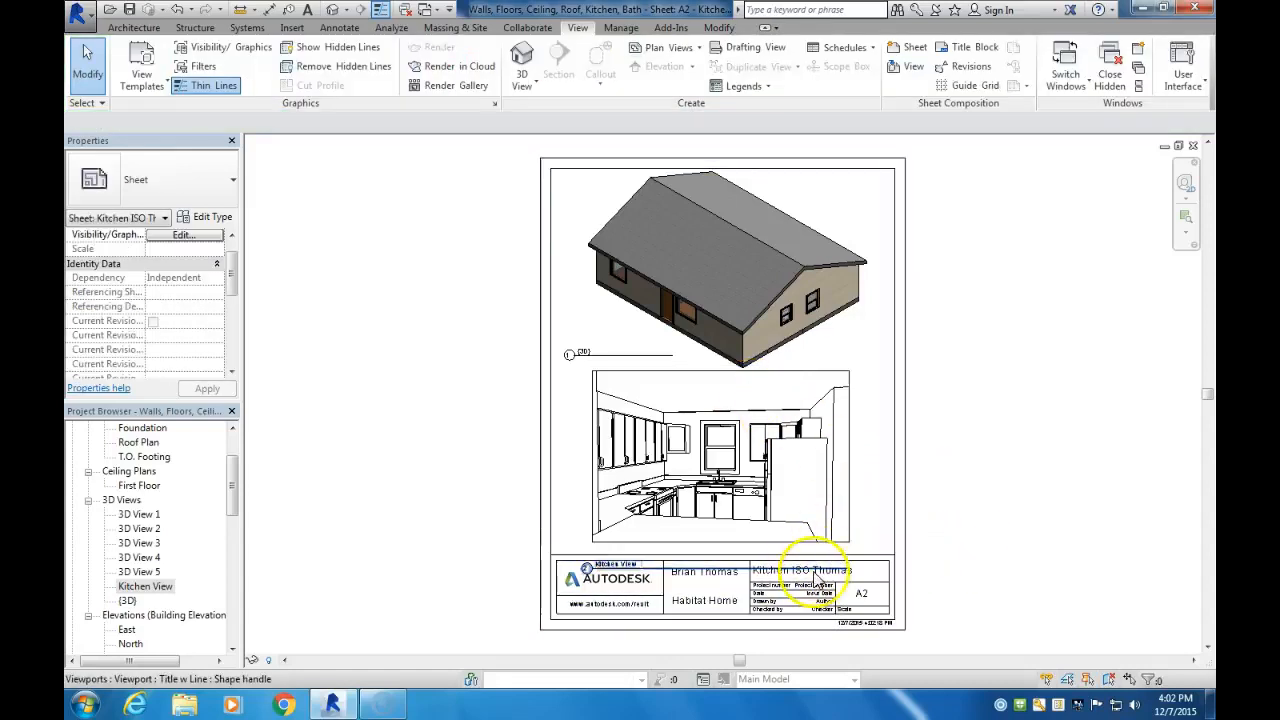
pyautogui.click(793, 572)
pyautogui.moveTo(790, 553); pyautogui.dragTo(791, 553)
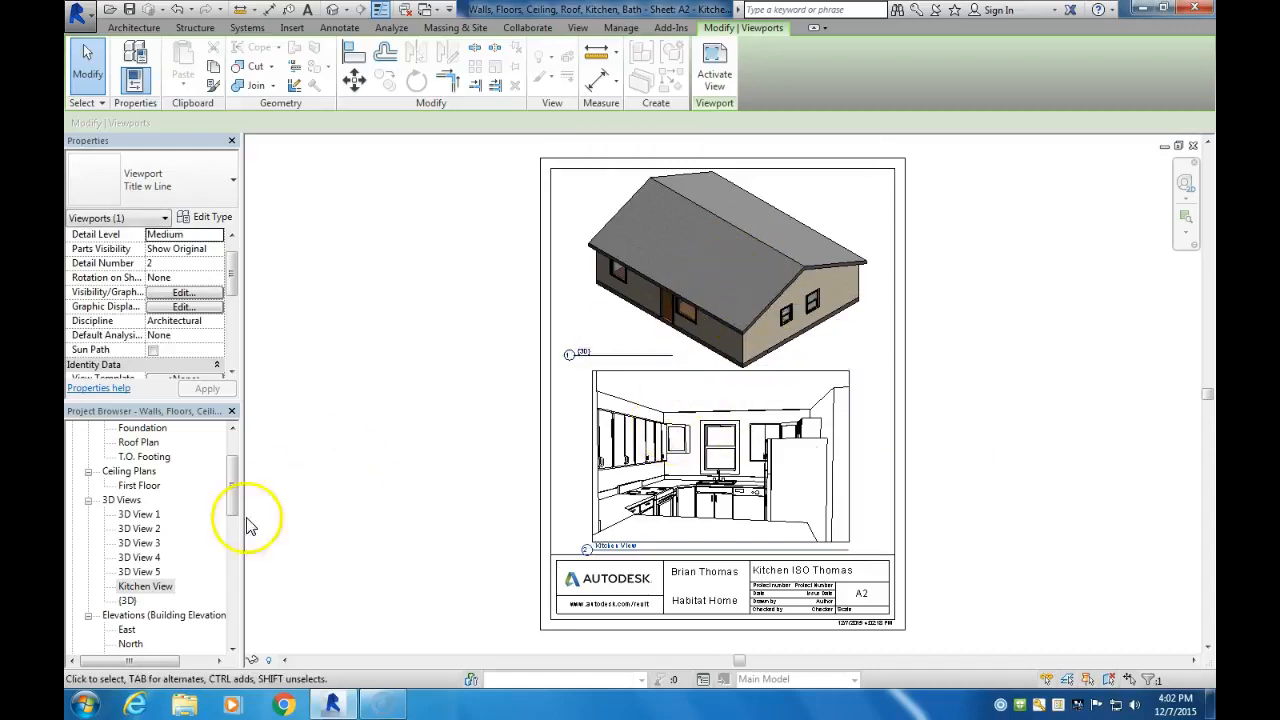
# Orbit the {3D} view to a lower viewing angle of the house's front-right corner and return to sheet A2
pyautogui.doubleClick(127, 600)
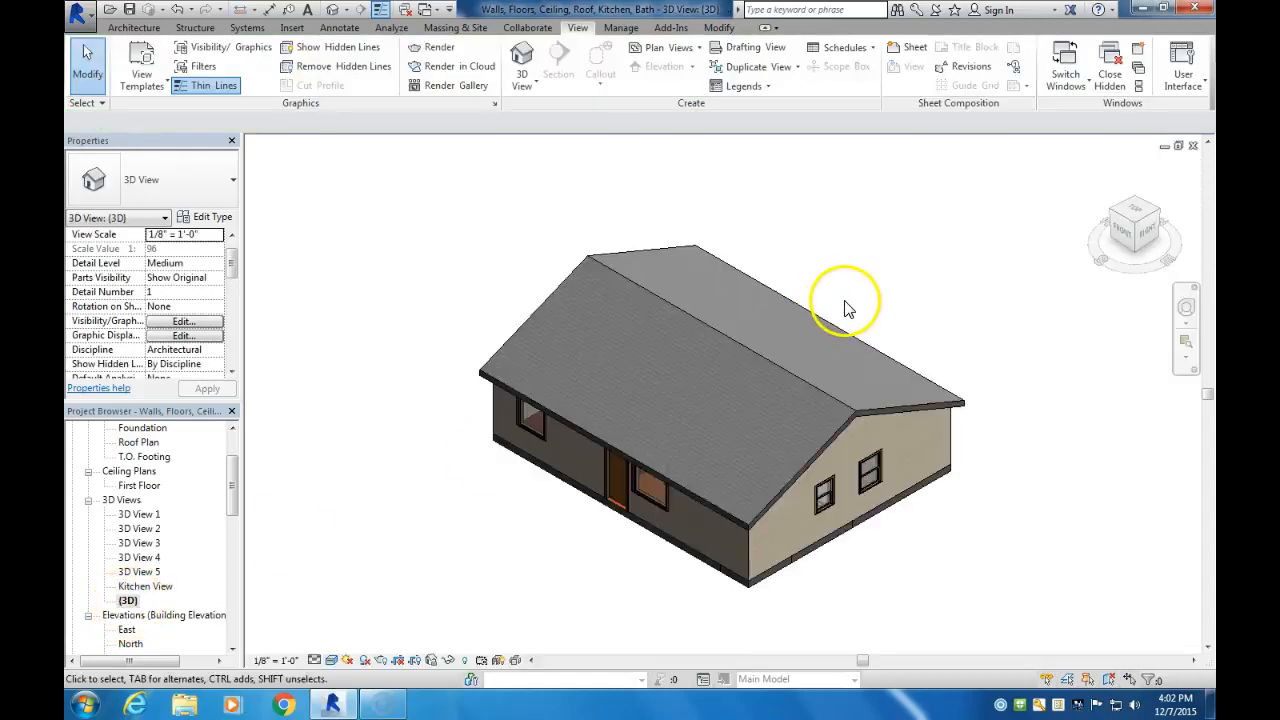
pyautogui.moveTo(1134, 214)
pyautogui.mouseDown()
pyautogui.moveTo(1143, 194)
pyautogui.moveTo(1134, 200)
pyautogui.mouseUp()
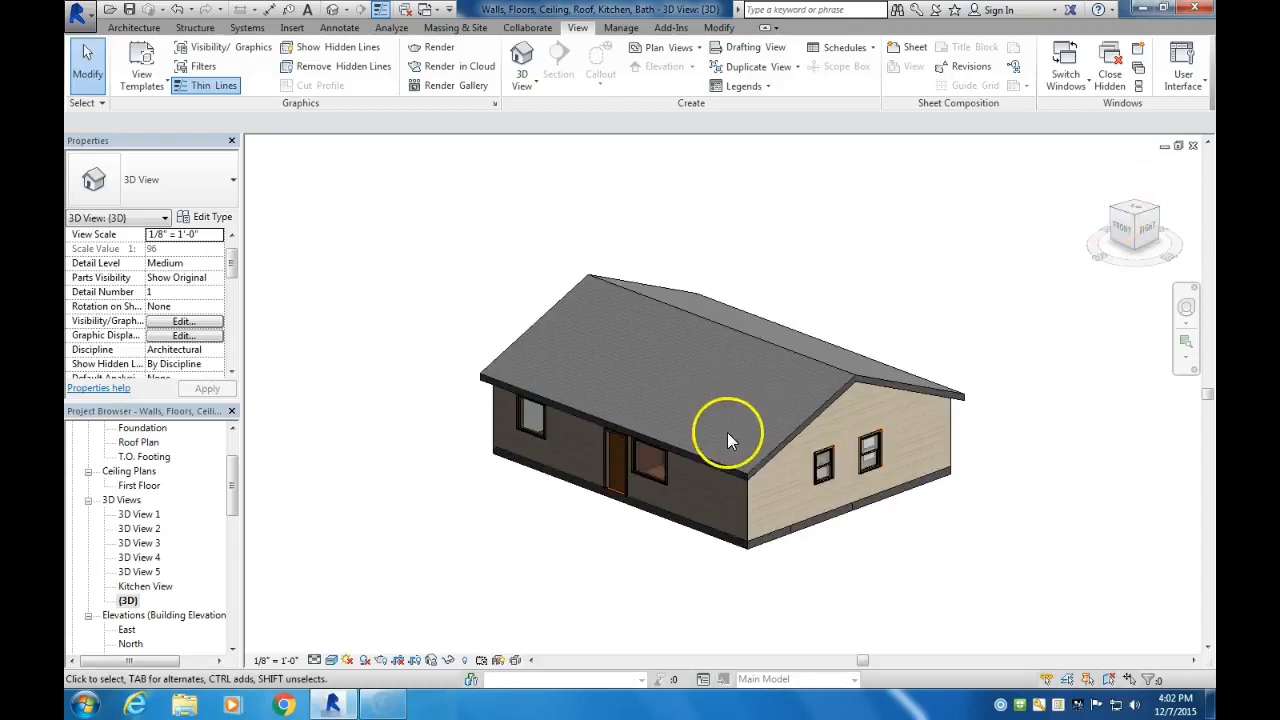
pyautogui.scroll(-5, 236, 612)
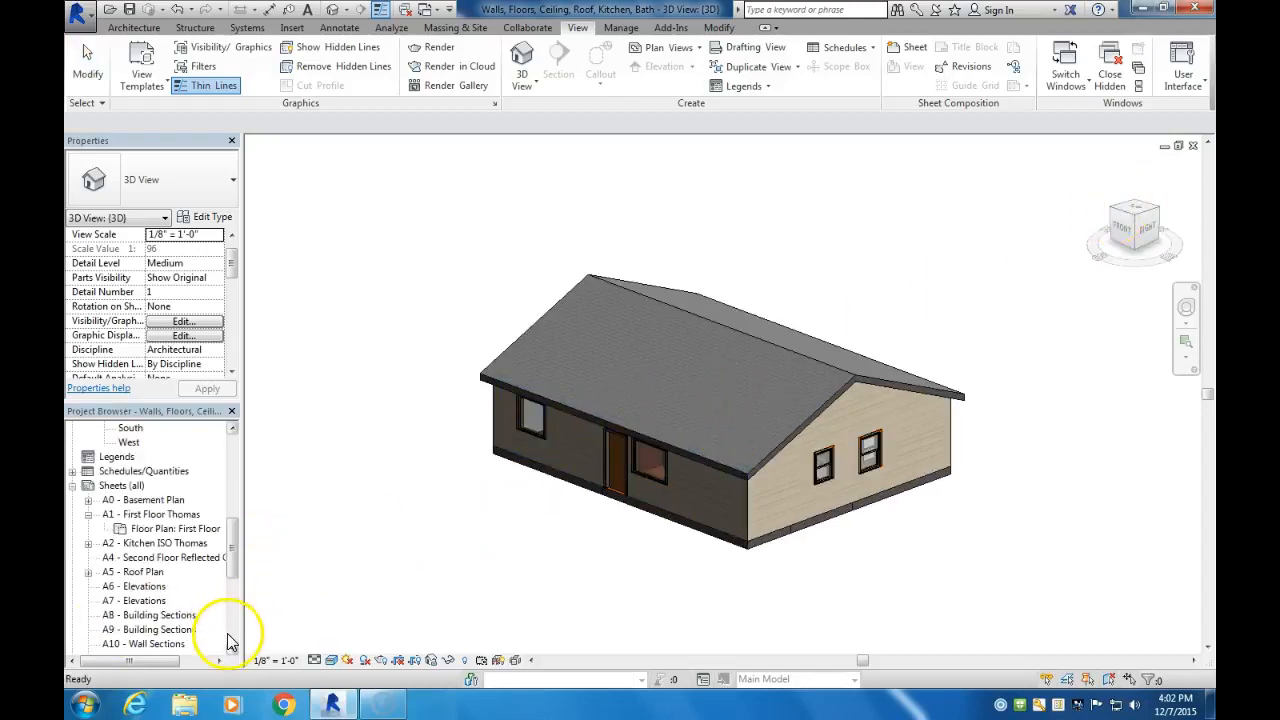
pyautogui.doubleClick(143, 543)
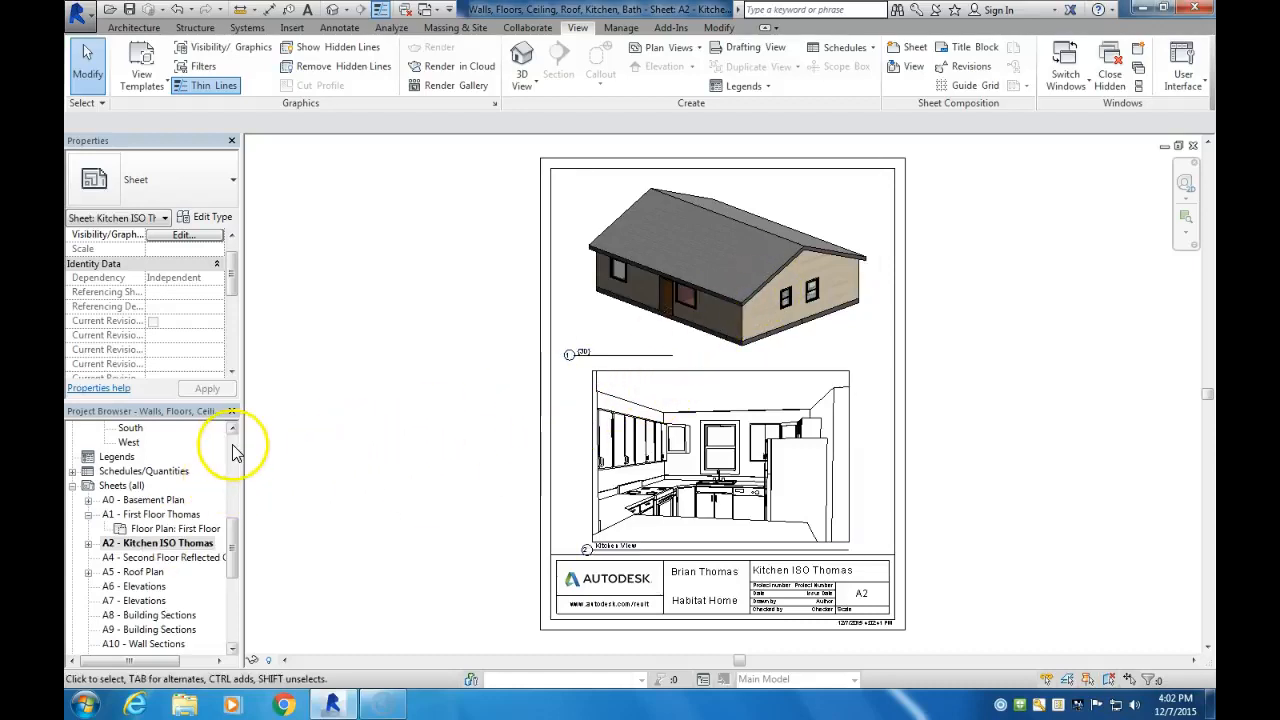
# Create a new sheet with the A 8.5 x 11 Vertical titleblock
pyautogui.scroll(5, 220, 460)
pyautogui.doubleClick(128, 600)
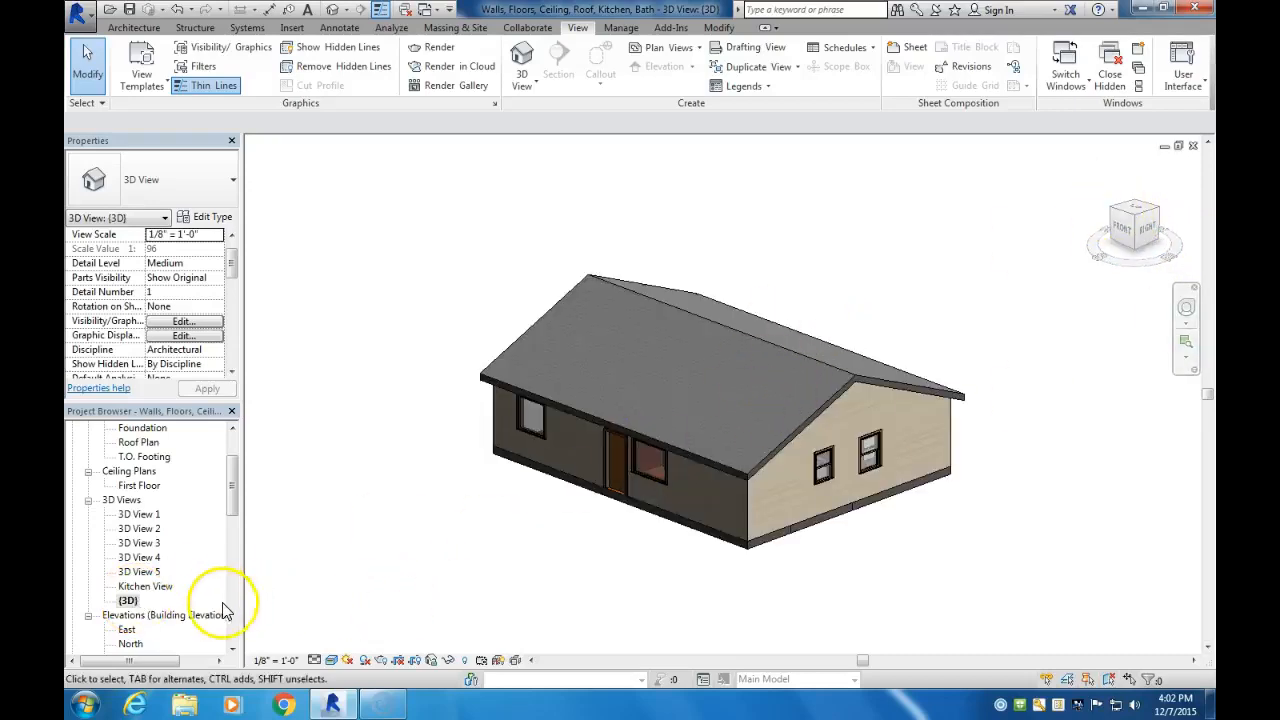
pyautogui.moveTo(228, 512); pyautogui.dragTo(248, 553)
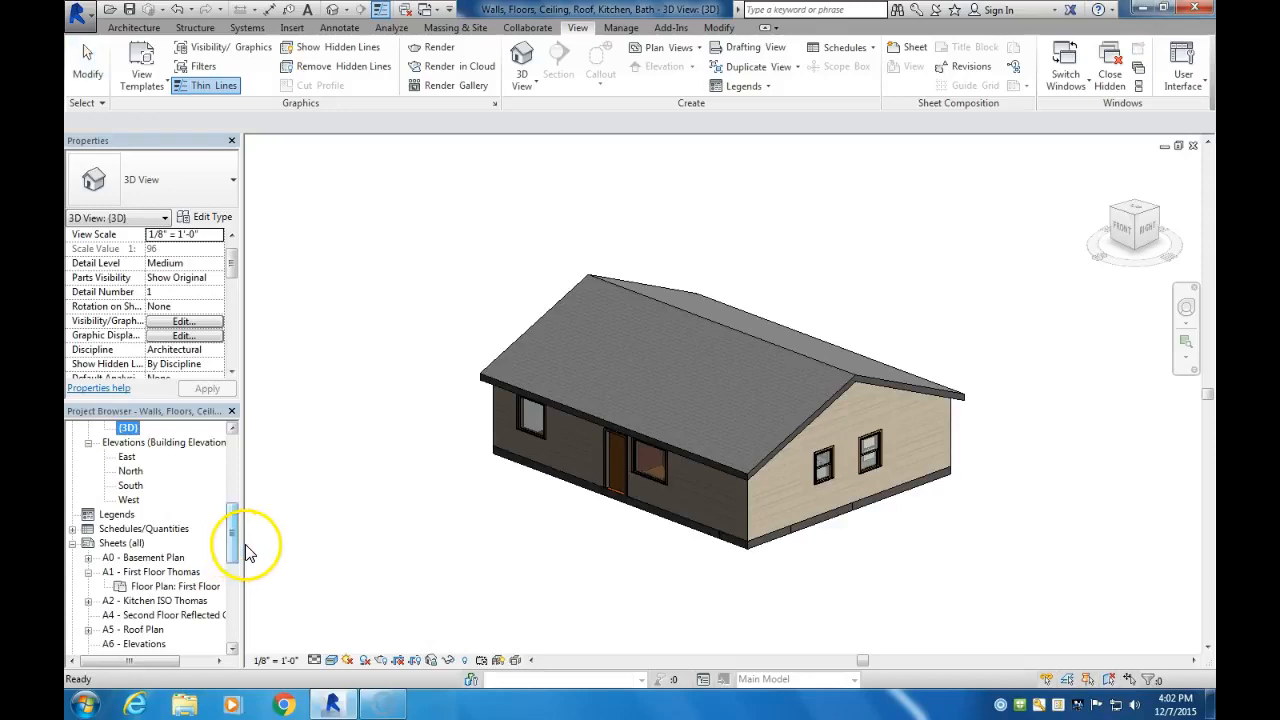
pyautogui.rightClick(121, 545)
pyautogui.click(158, 556)
pyautogui.click(609, 314)
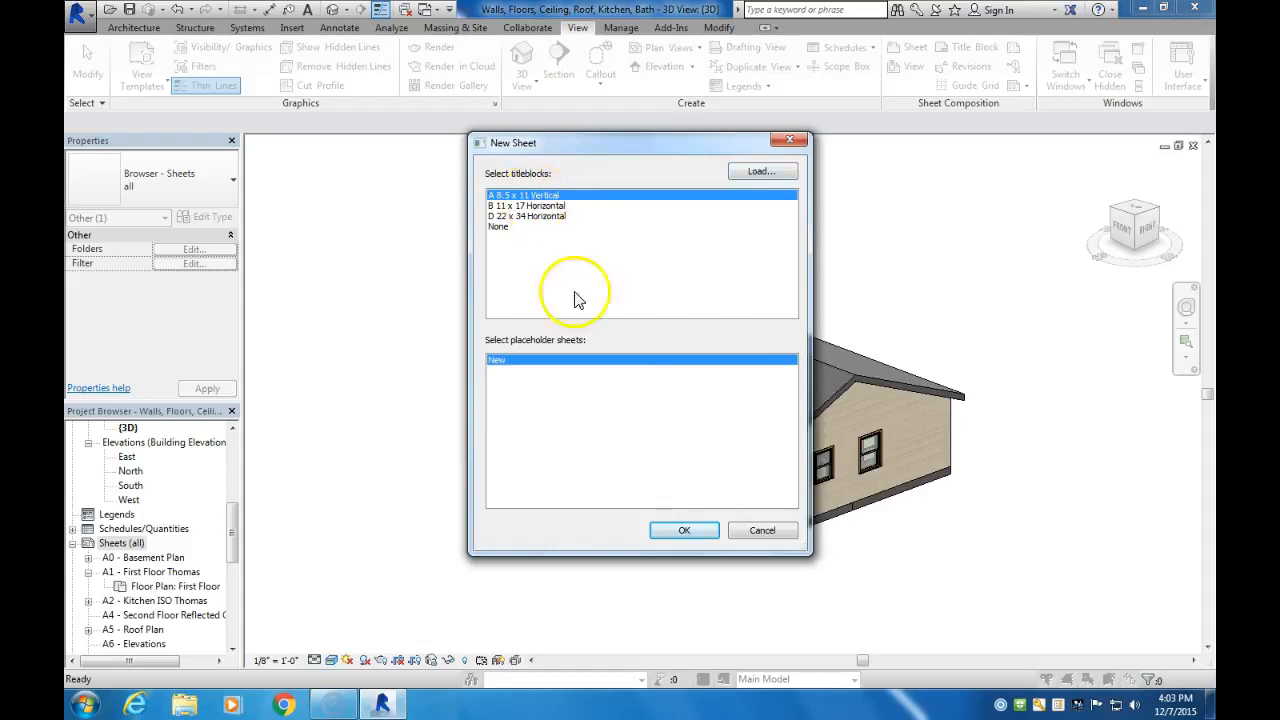
pyautogui.click(684, 533)
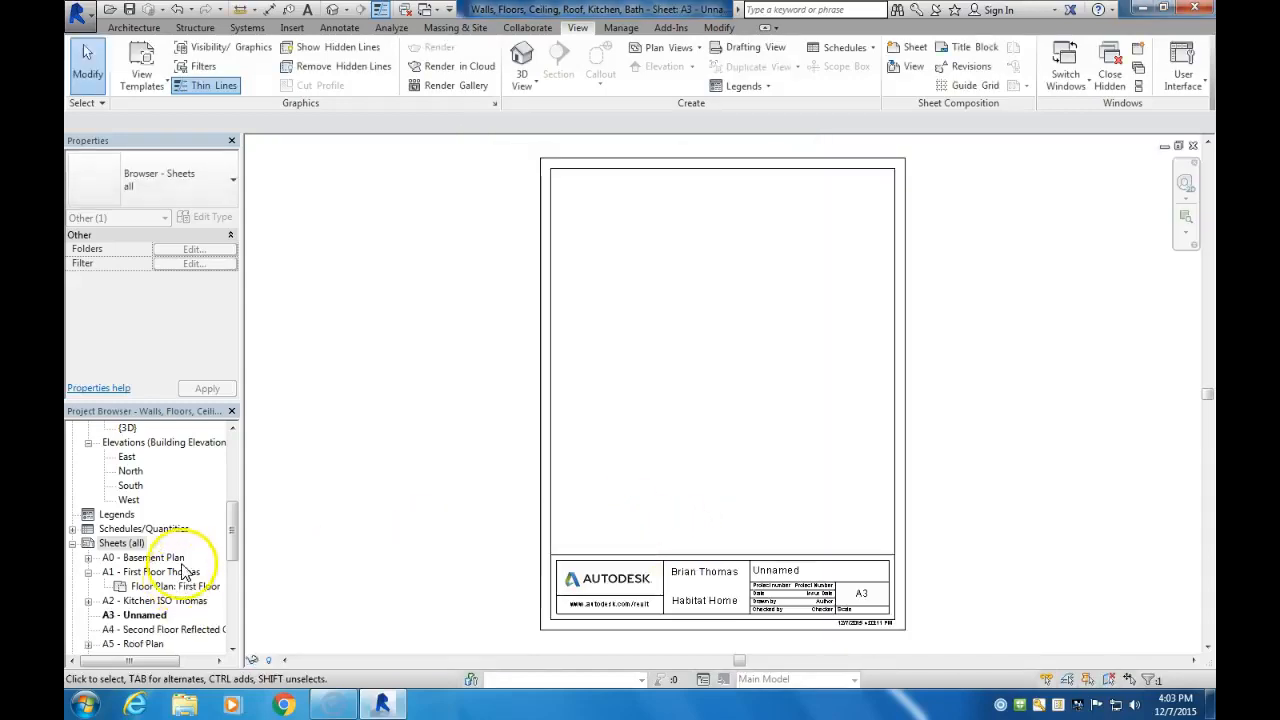
# In the First Floor plan, cut a short building section through the front exterior wall at the front-right closet and shorten its view depth
pyautogui.moveTo(233, 514); pyautogui.dragTo(236, 445)
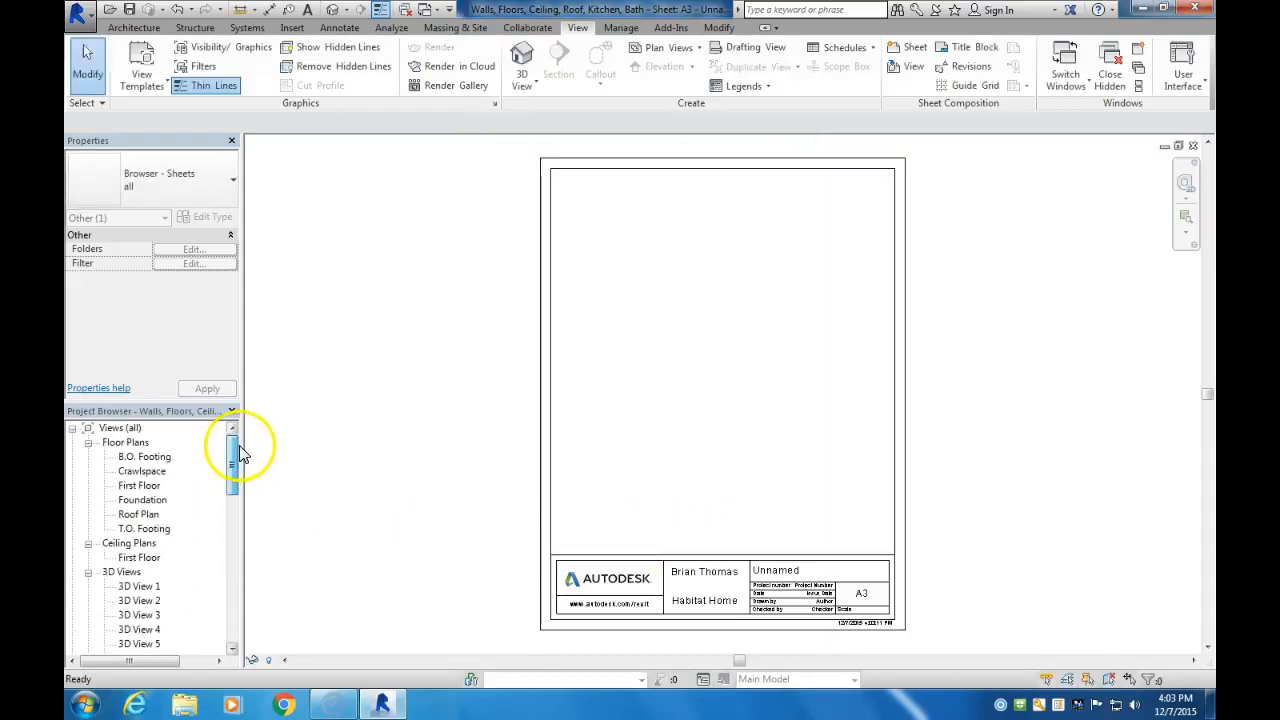
pyautogui.doubleClick(142, 486)
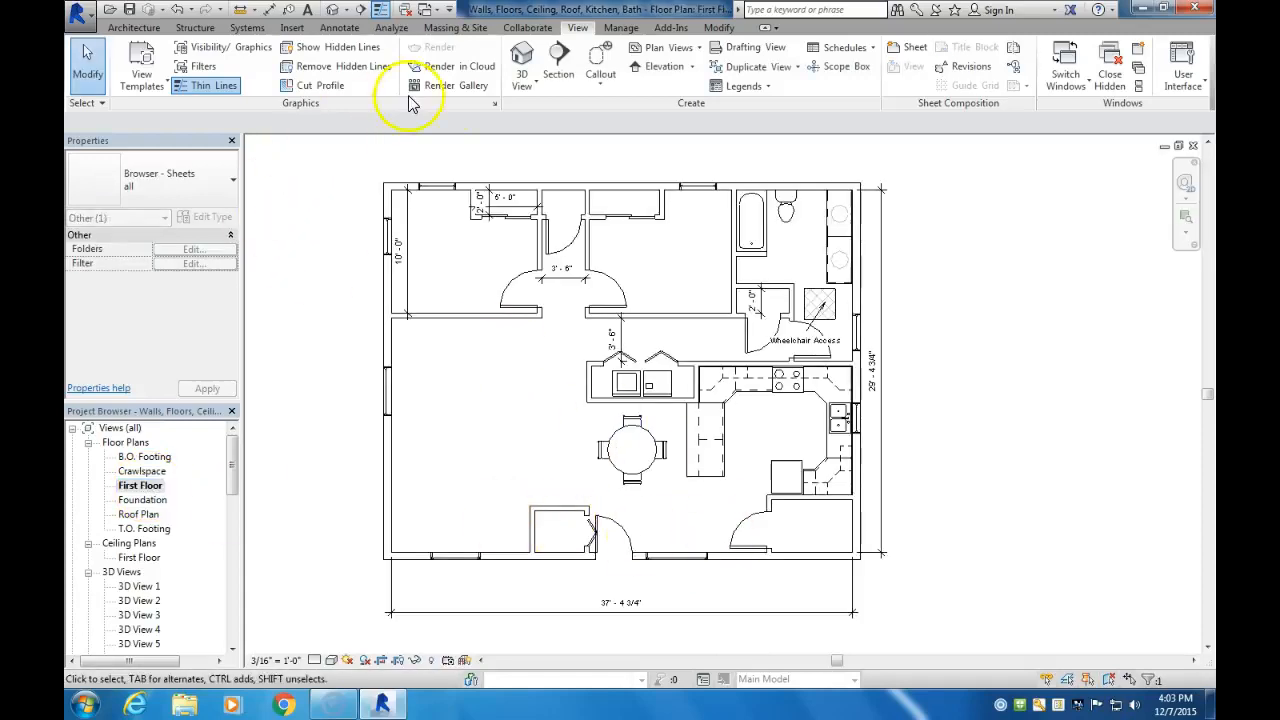
pyautogui.click(559, 60)
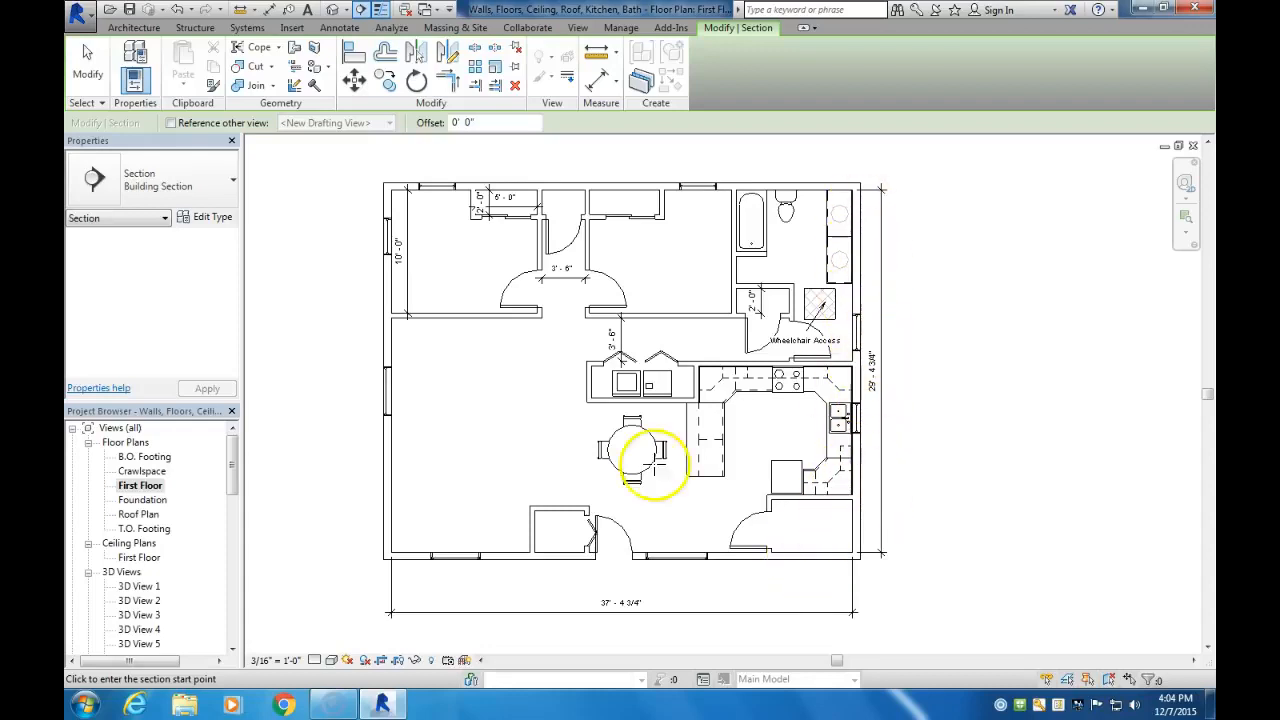
pyautogui.click(800, 532)
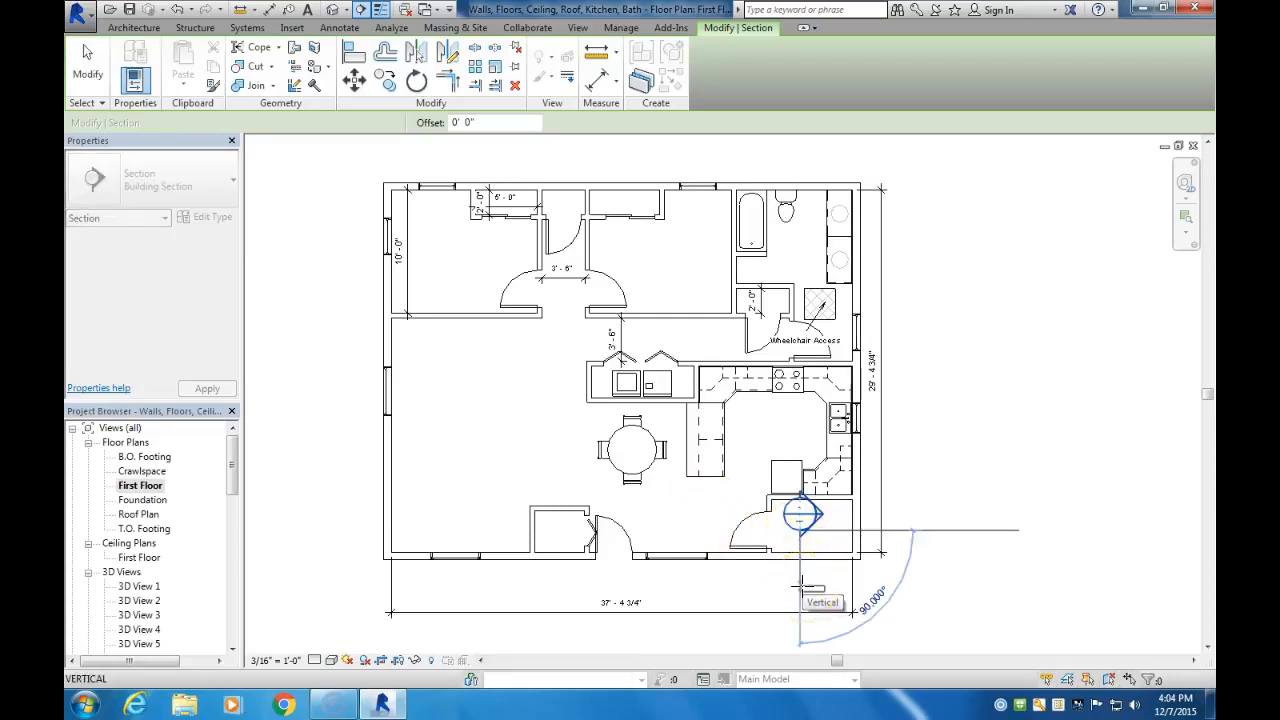
pyautogui.click(800, 588)
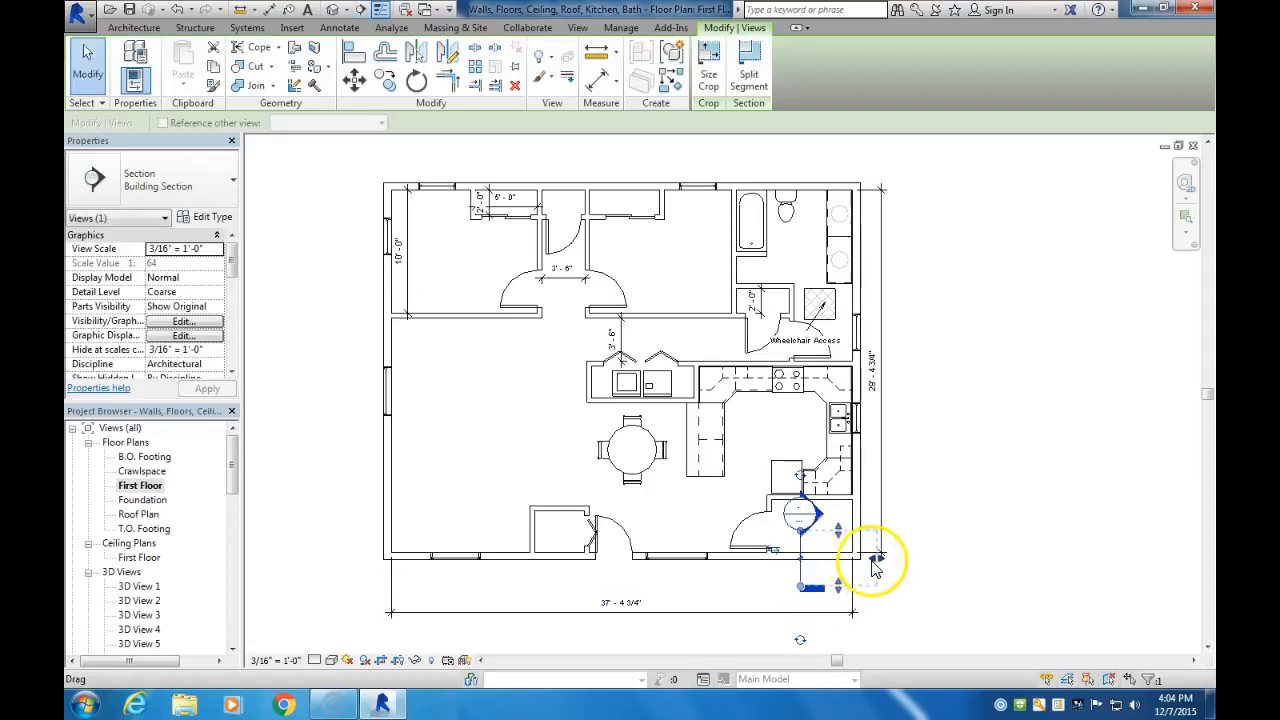
pyautogui.moveTo(879, 550); pyautogui.dragTo(821, 563)
pyautogui.scroll(3, 825, 563)
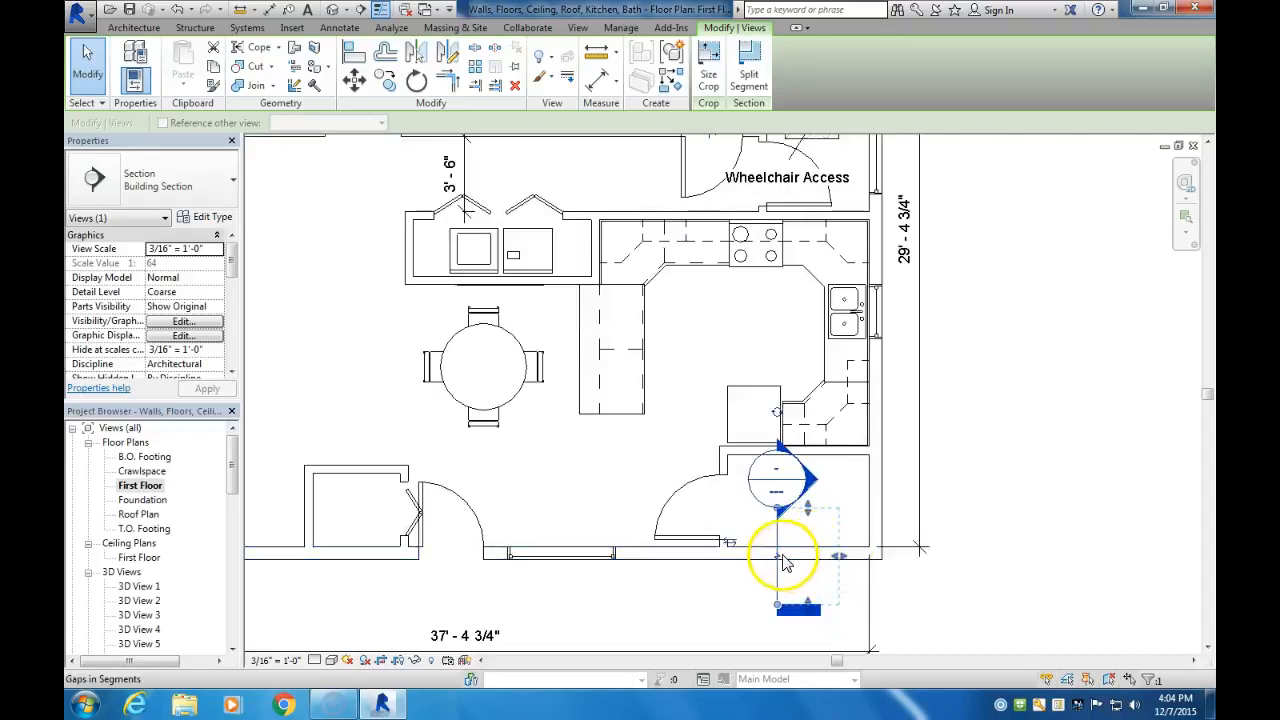
# Open the Section 1 view and lower the upper edge of its crop region to just above the roof
pyautogui.moveTo(234, 478); pyautogui.dragTo(234, 531)
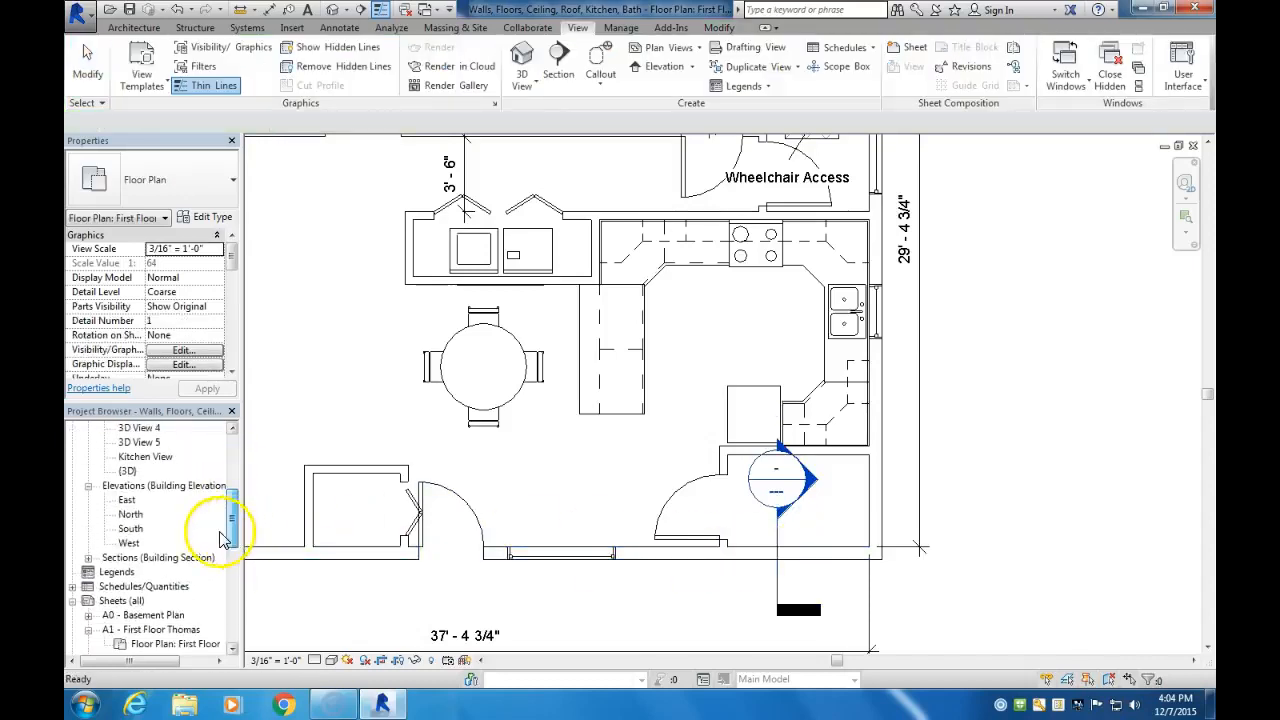
pyautogui.click(88, 558)
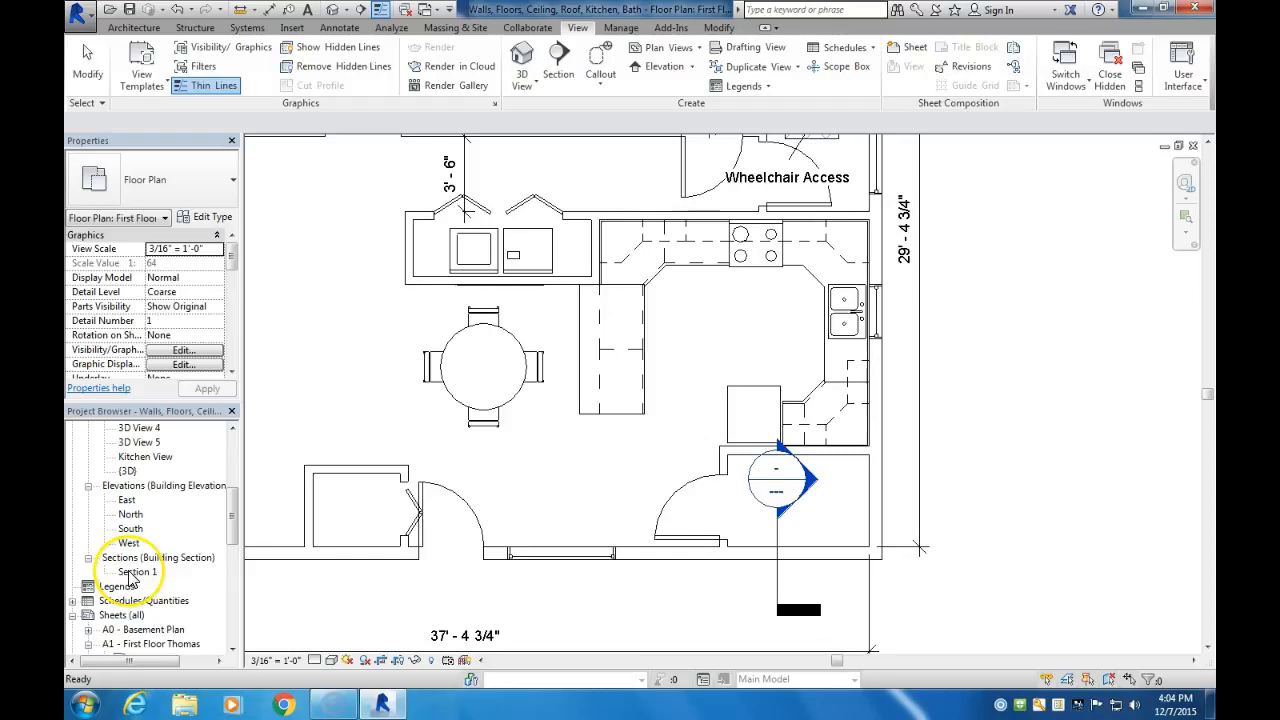
pyautogui.doubleClick(131, 574)
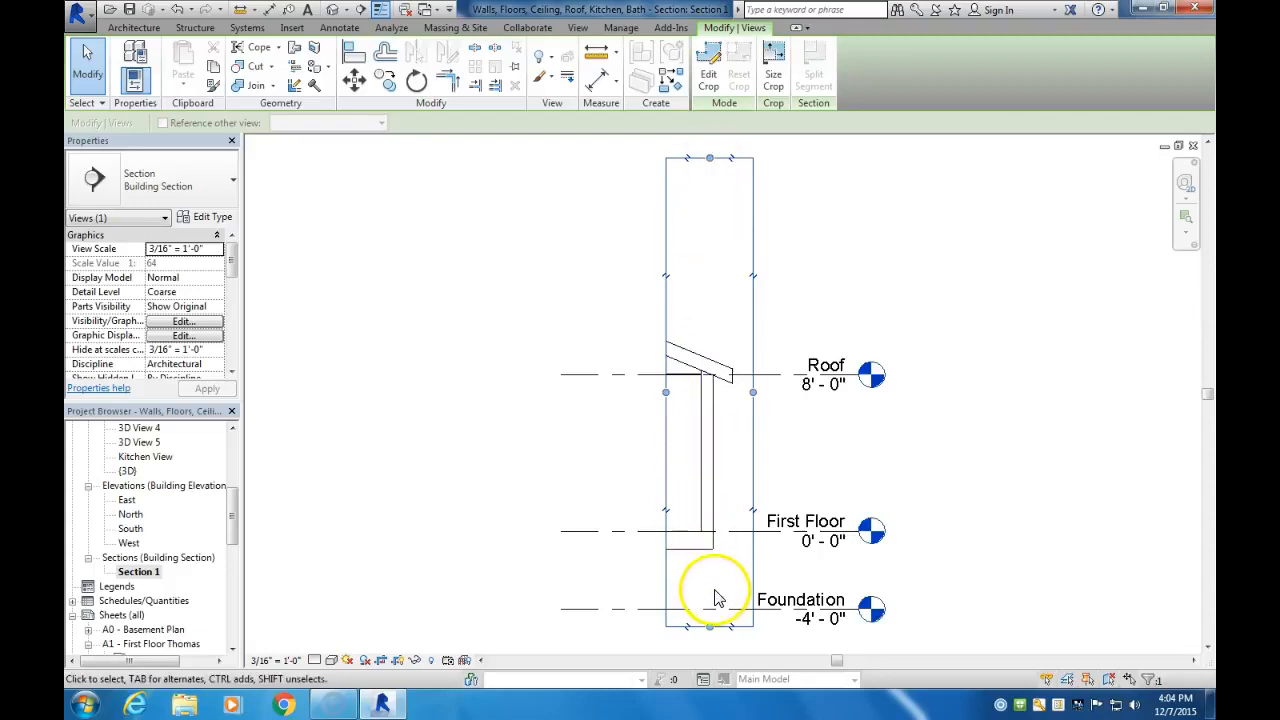
pyautogui.moveTo(709, 157); pyautogui.dragTo(706, 316)
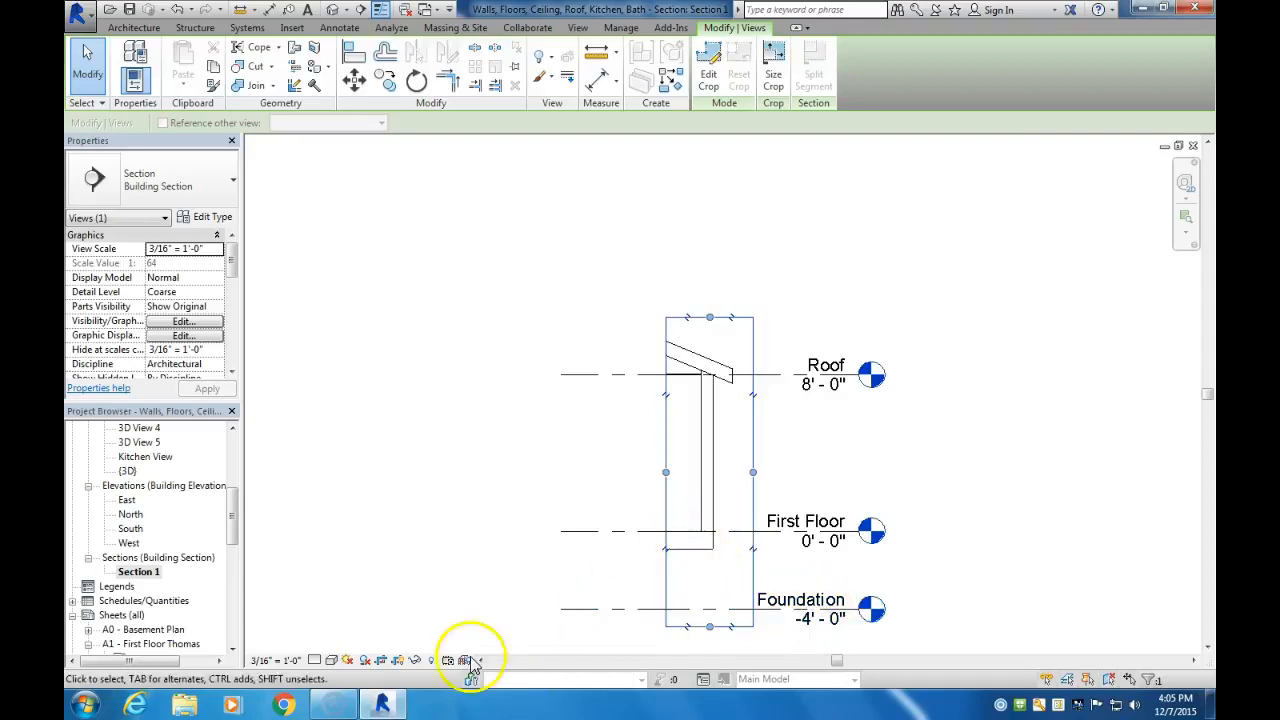
# Set the section view's detail level to Fine and inspect the wall, roof and floor layers
pyautogui.click(314, 661)
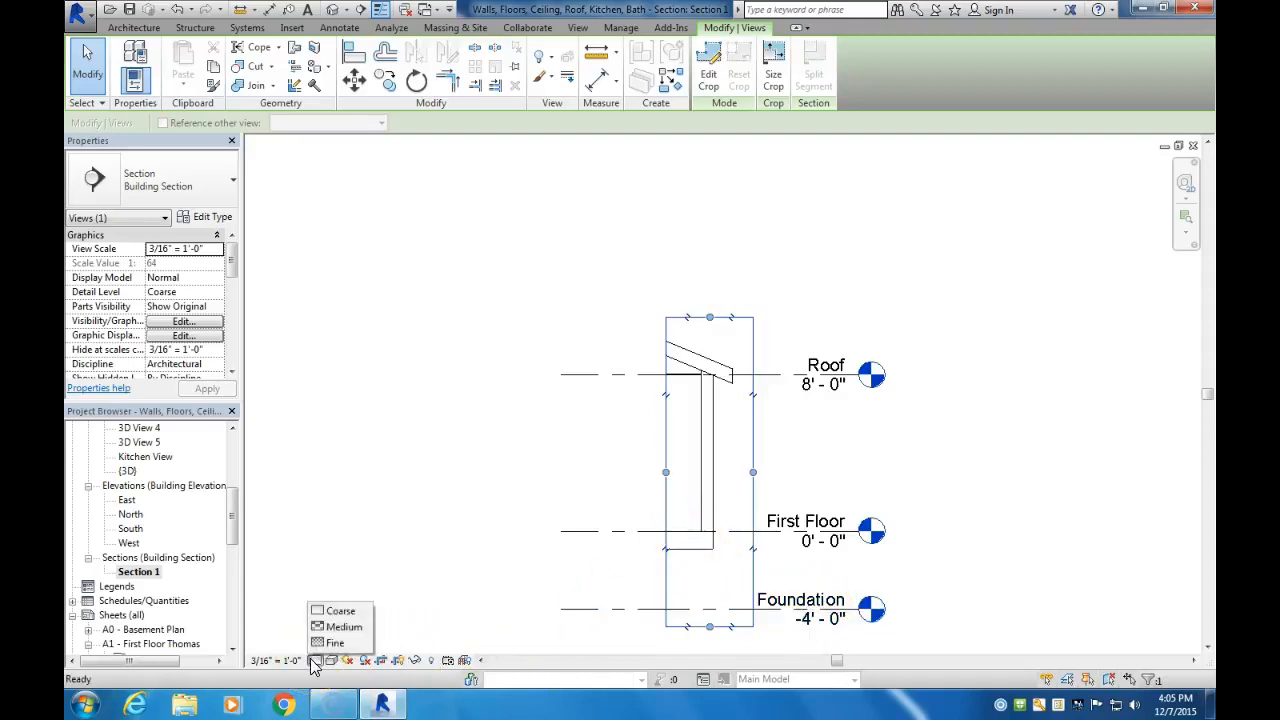
pyautogui.click(333, 643)
pyautogui.scroll(5, 735, 527)
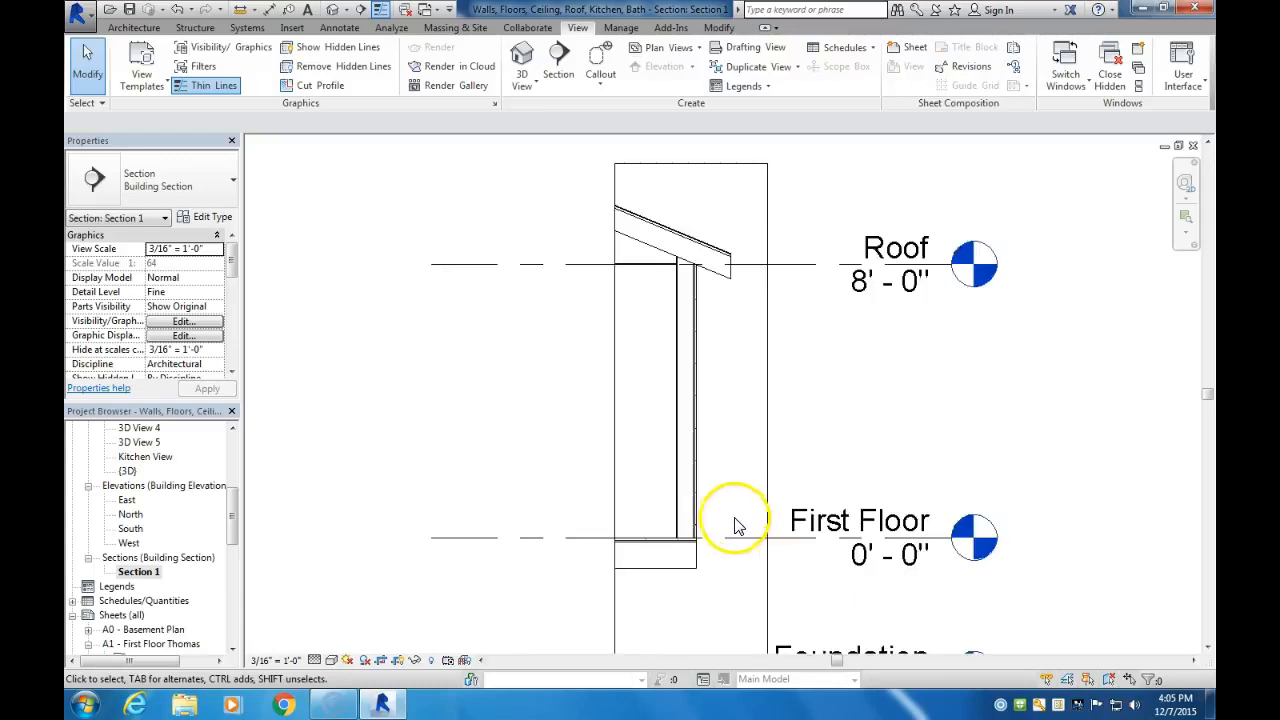
pyautogui.moveTo(727, 523); pyautogui.dragTo(772, 532, button='middle')
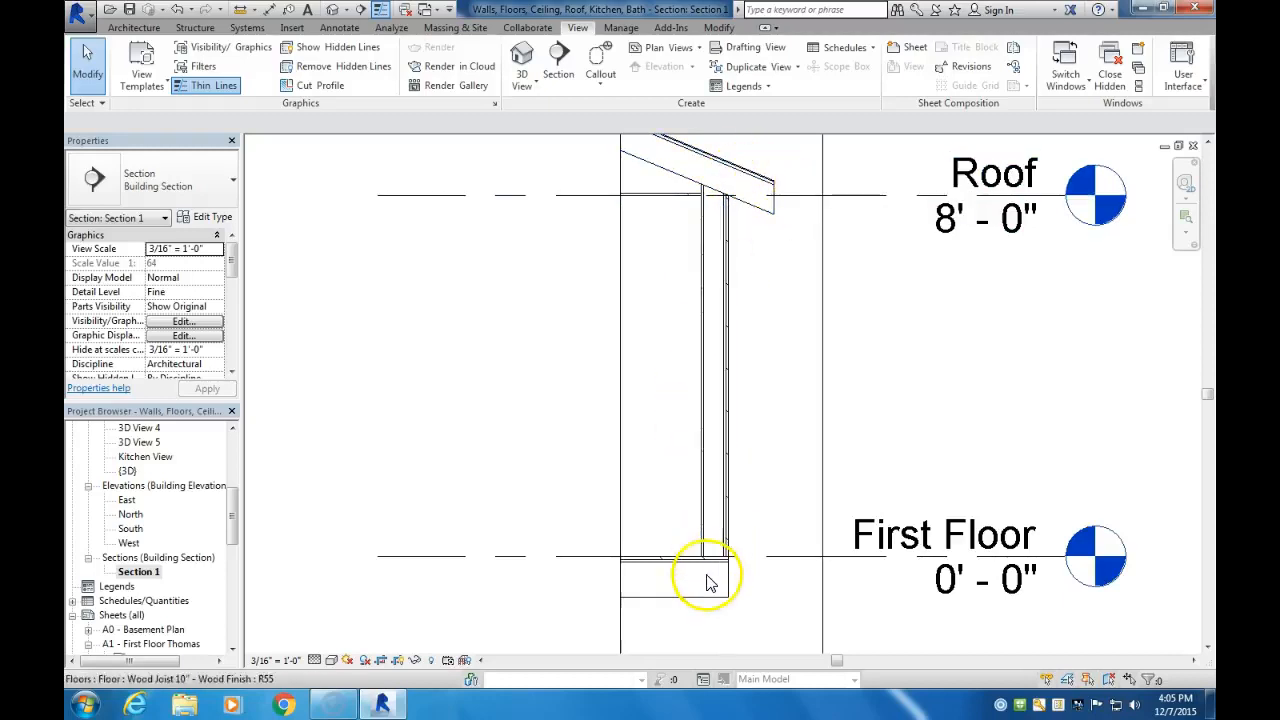
pyautogui.scroll(-3, 745, 570)
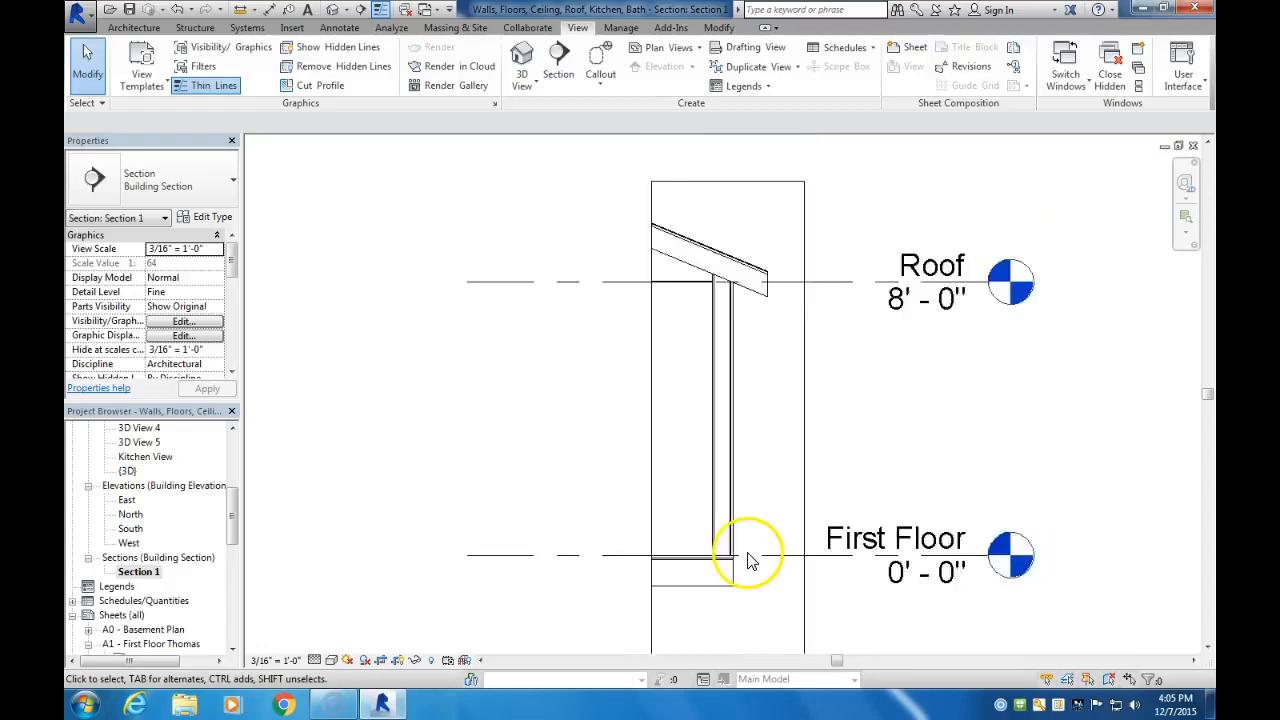
pyautogui.scroll(-1, 645, 465)
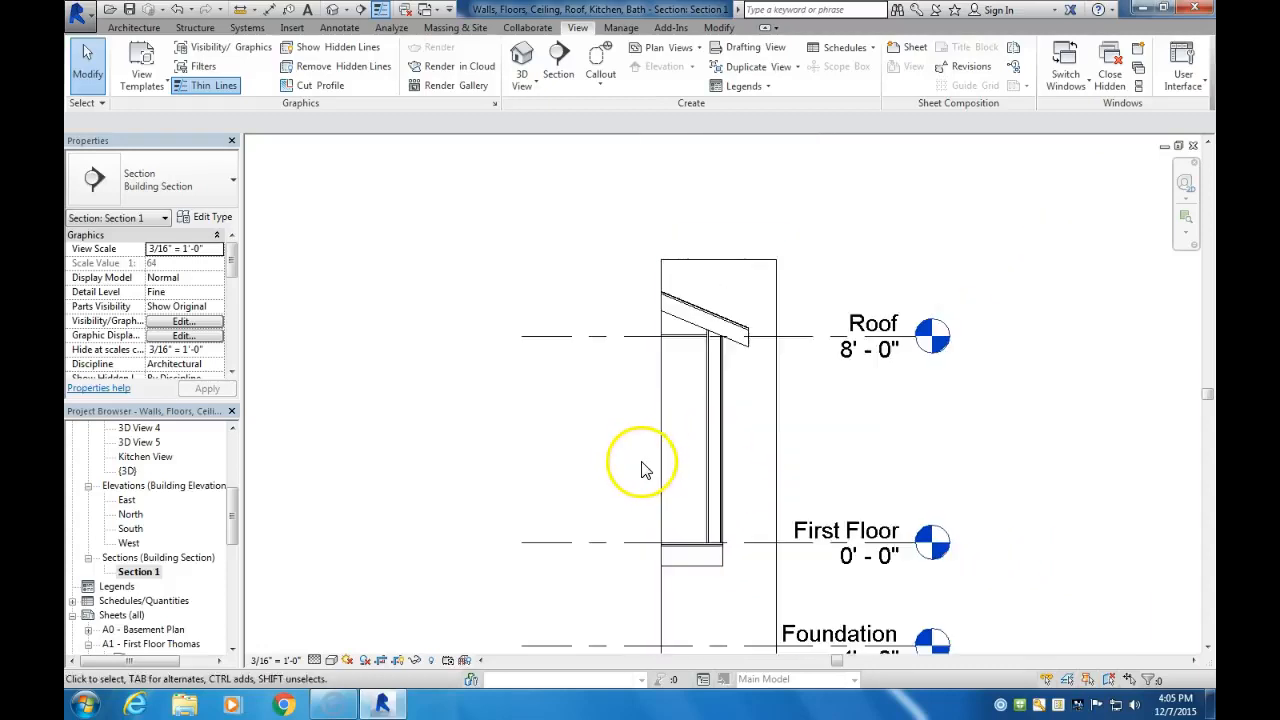
pyautogui.moveTo(597, 463); pyautogui.dragTo(645, 415, button='middle')
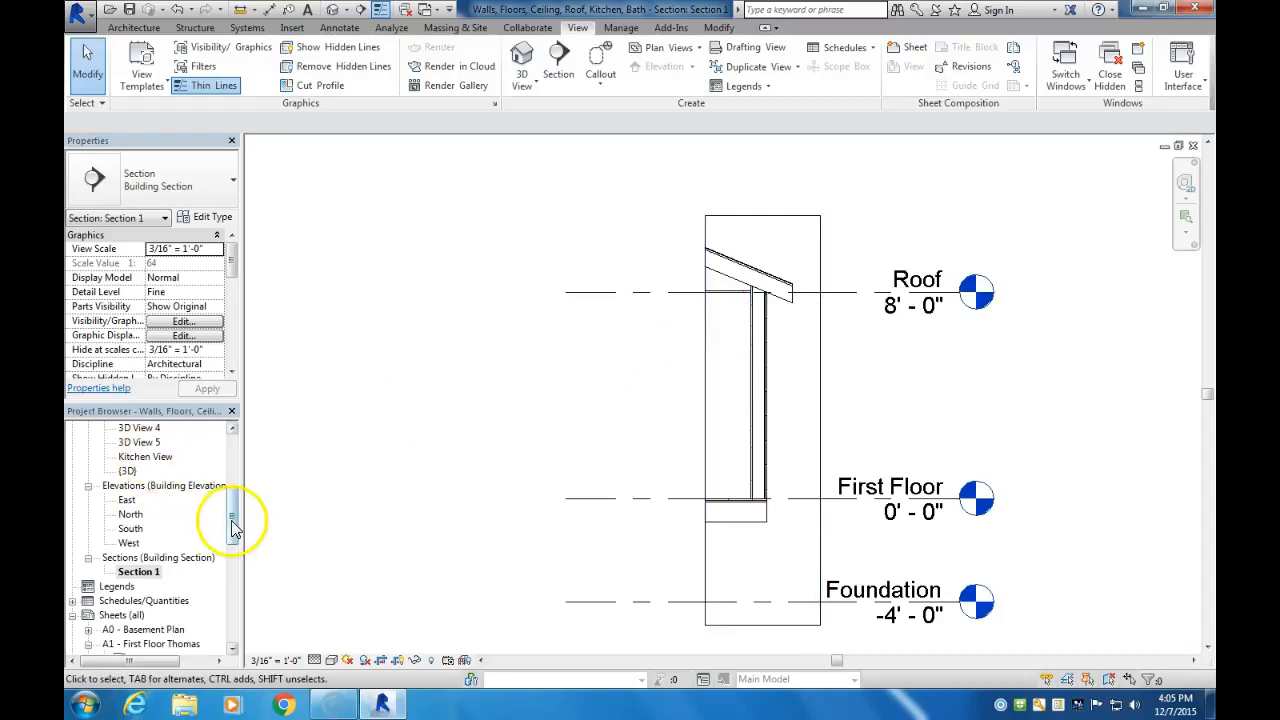
# Rename sheet A3 as "Section View" followed by the author's surname and open the sheet
pyautogui.moveTo(238, 523); pyautogui.dragTo(235, 570)
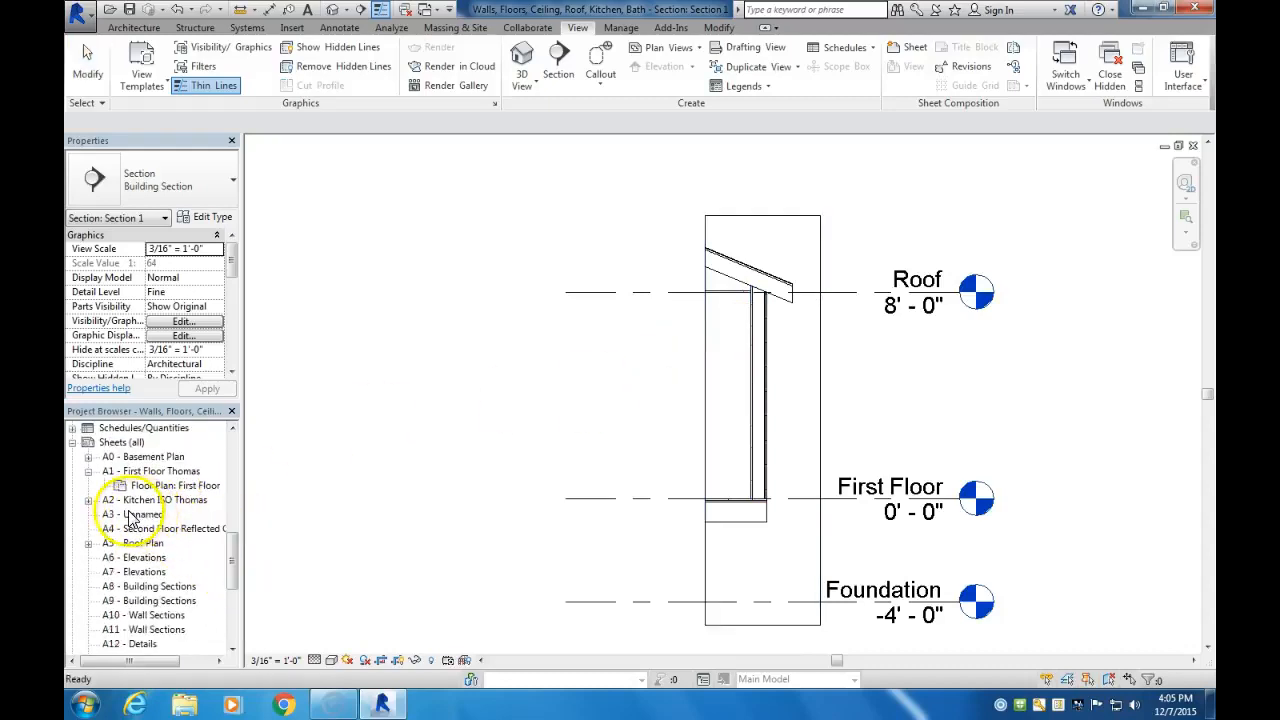
pyautogui.rightClick(128, 516)
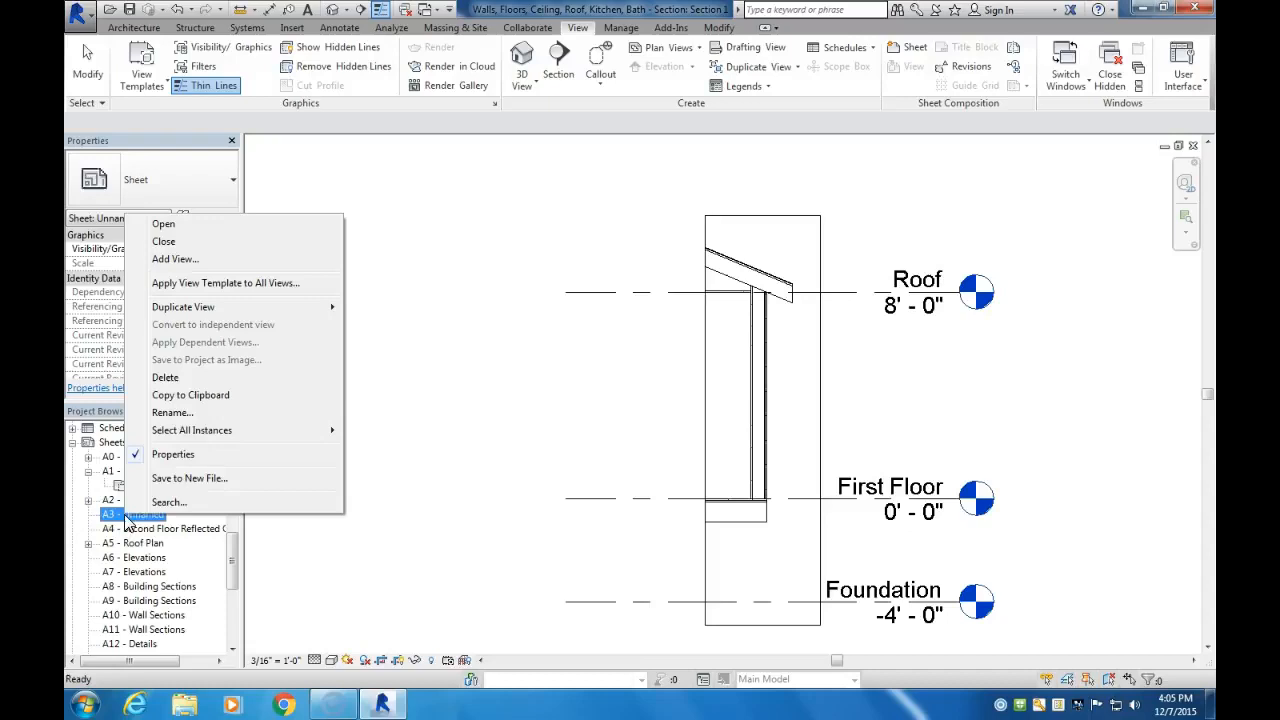
pyautogui.click(172, 413)
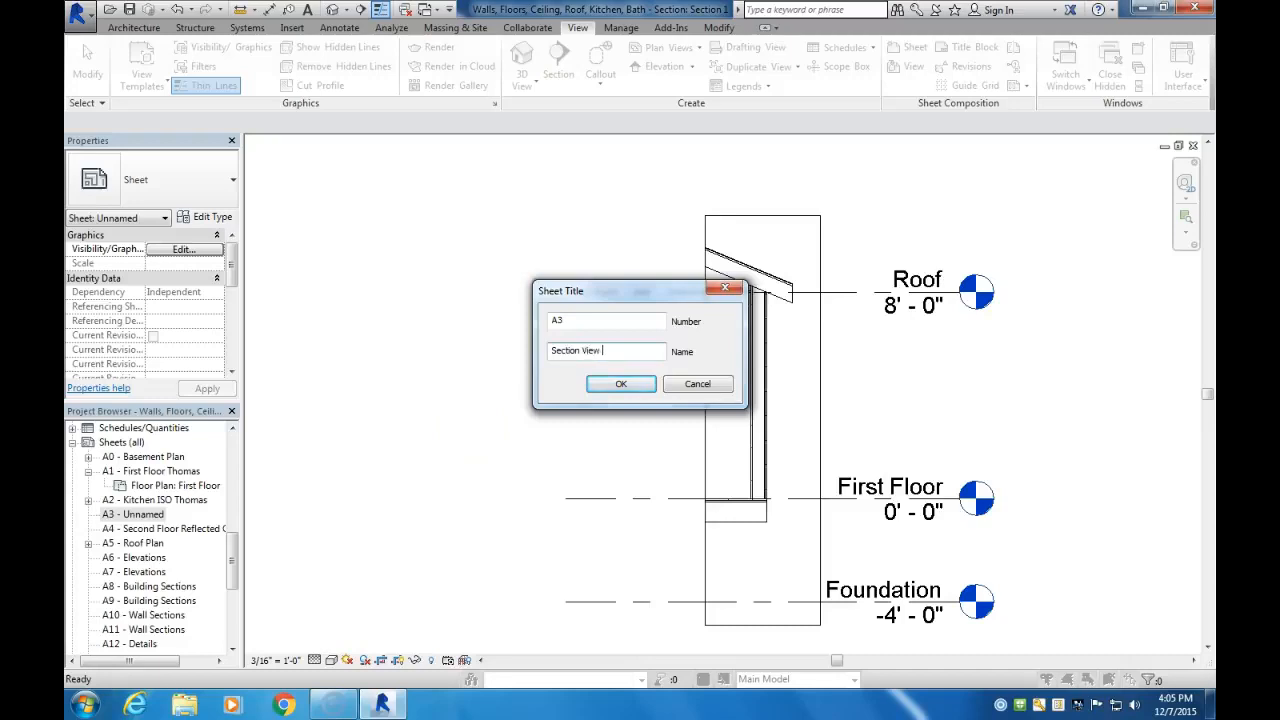
pyautogui.write('mas')
pyautogui.press('Return')
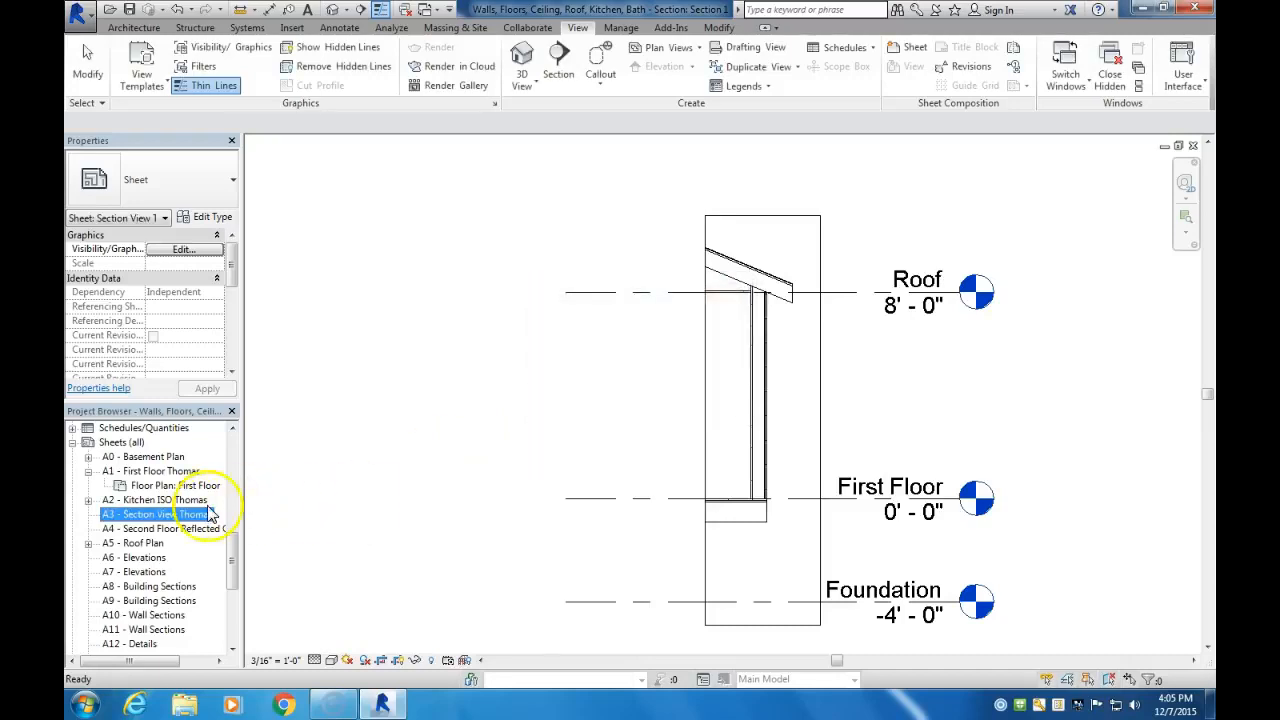
pyautogui.doubleClick(156, 515)
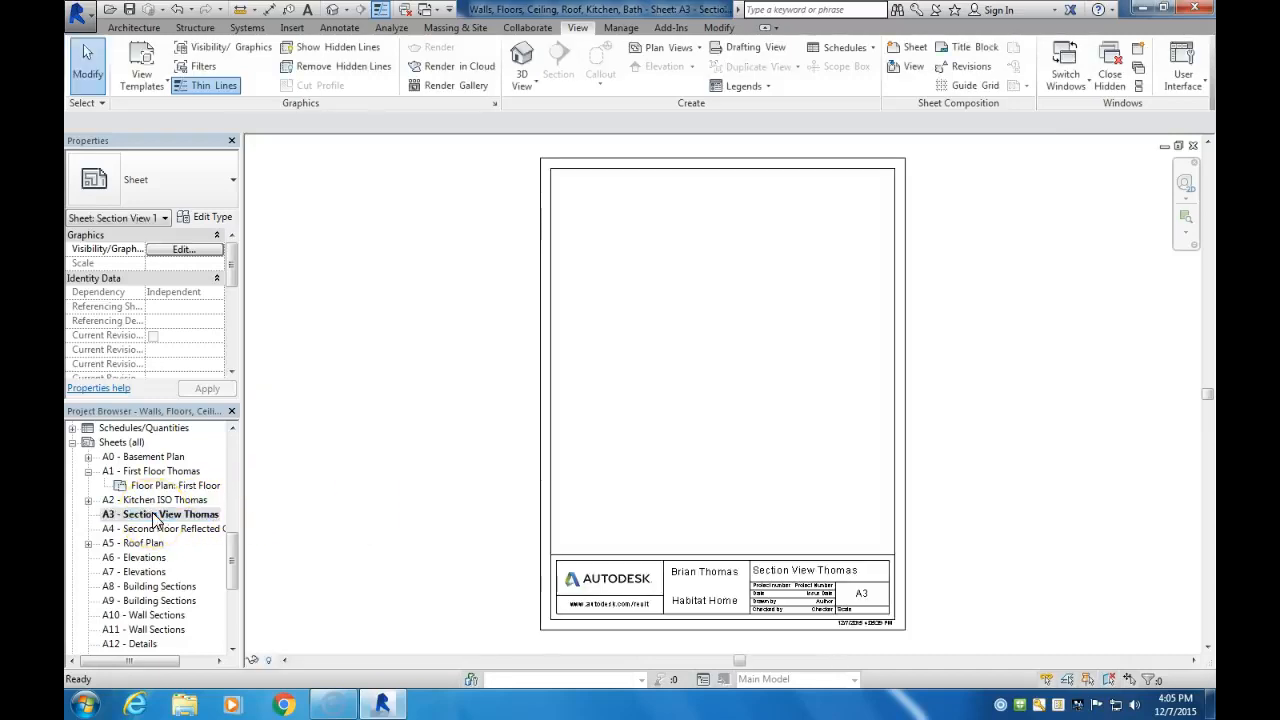
# Place Section 1 on sheet A3 and set its view scale to 1/2" = 1'-0"
pyautogui.click(232, 428)
pyautogui.moveTo(137, 471); pyautogui.dragTo(734, 363)
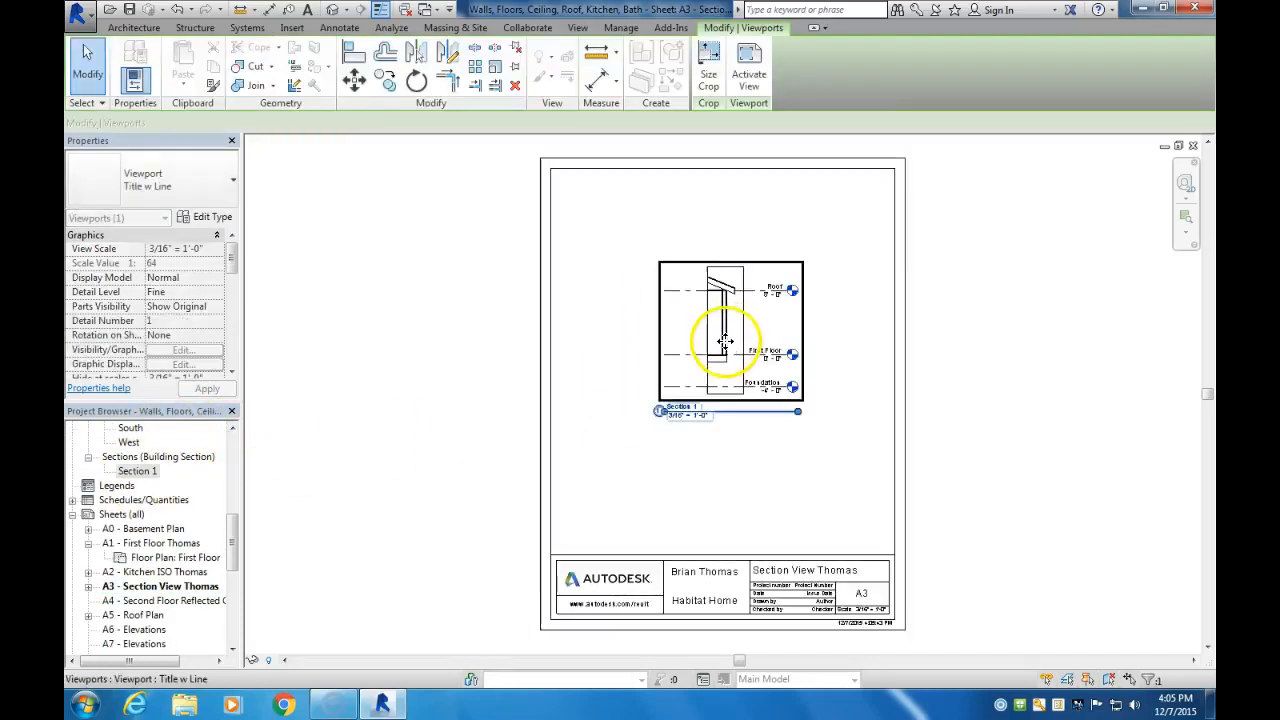
pyautogui.click(724, 341)
pyautogui.click(219, 250)
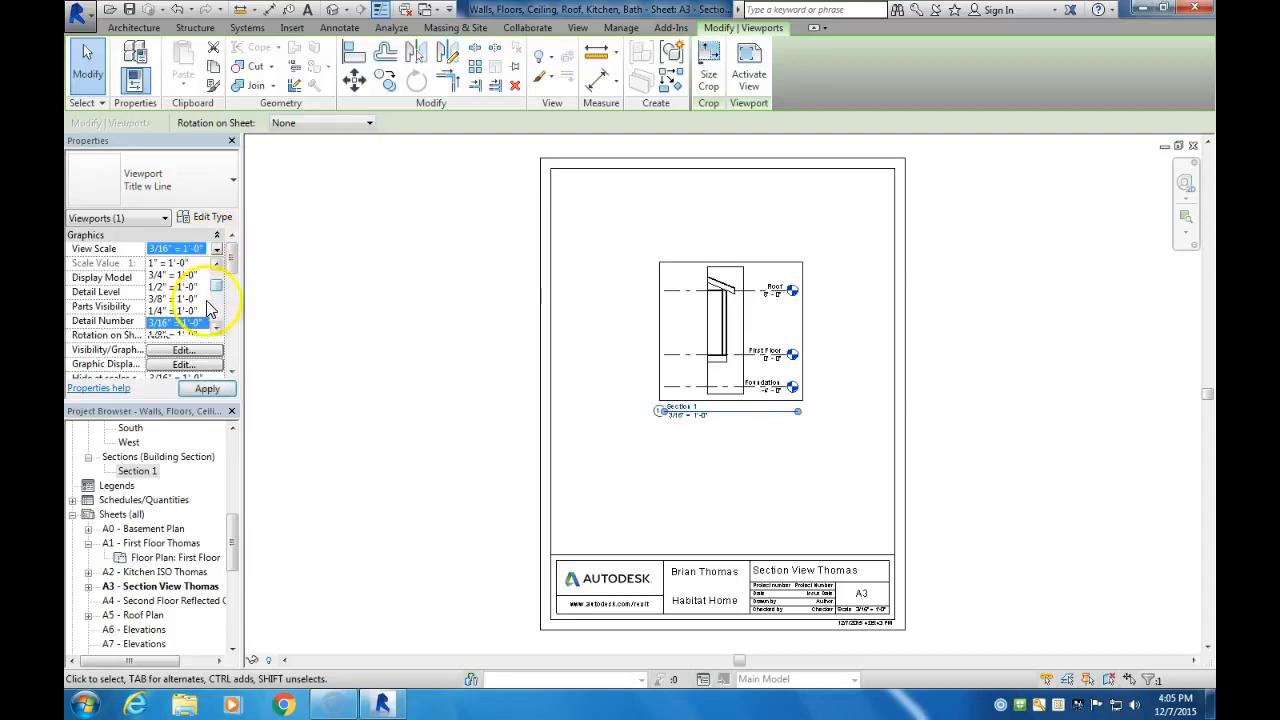
pyautogui.click(168, 288)
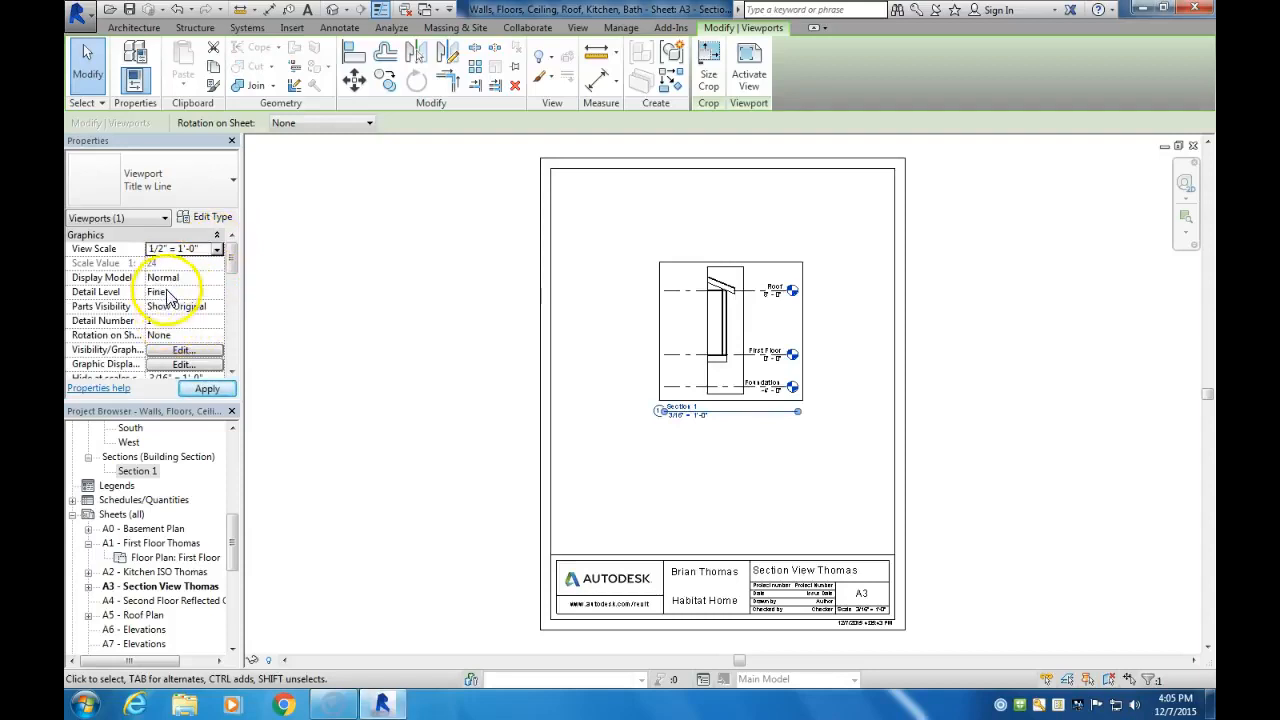
pyautogui.click(210, 388)
# Position the section viewport within the sheet border above the titleblock and move its title directly beneath the section
pyautogui.moveTo(771, 286); pyautogui.dragTo(671, 447)
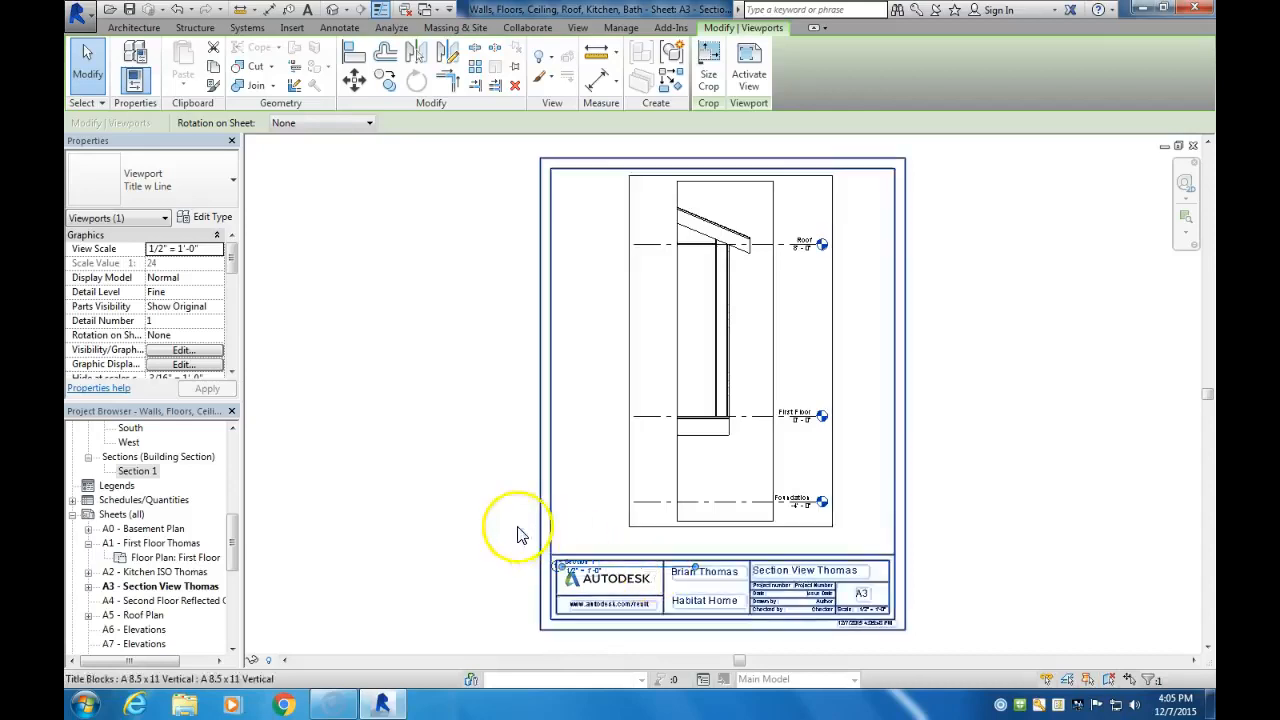
pyautogui.click(463, 523)
pyautogui.moveTo(586, 570); pyautogui.dragTo(700, 541)
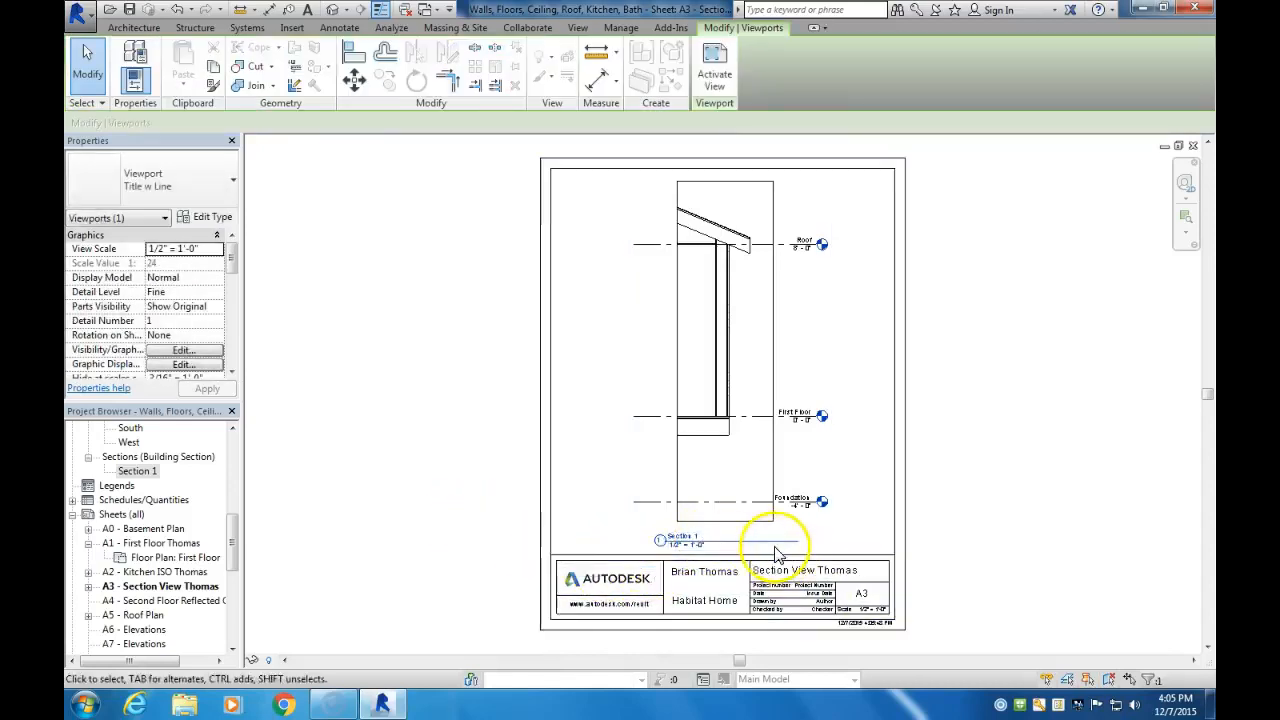
# Activate the section view on the sheet, extend its crop region toward the house interior, hide the crop region and deactivate the view
pyautogui.doubleClick(777, 371)
pyautogui.click(586, 514)
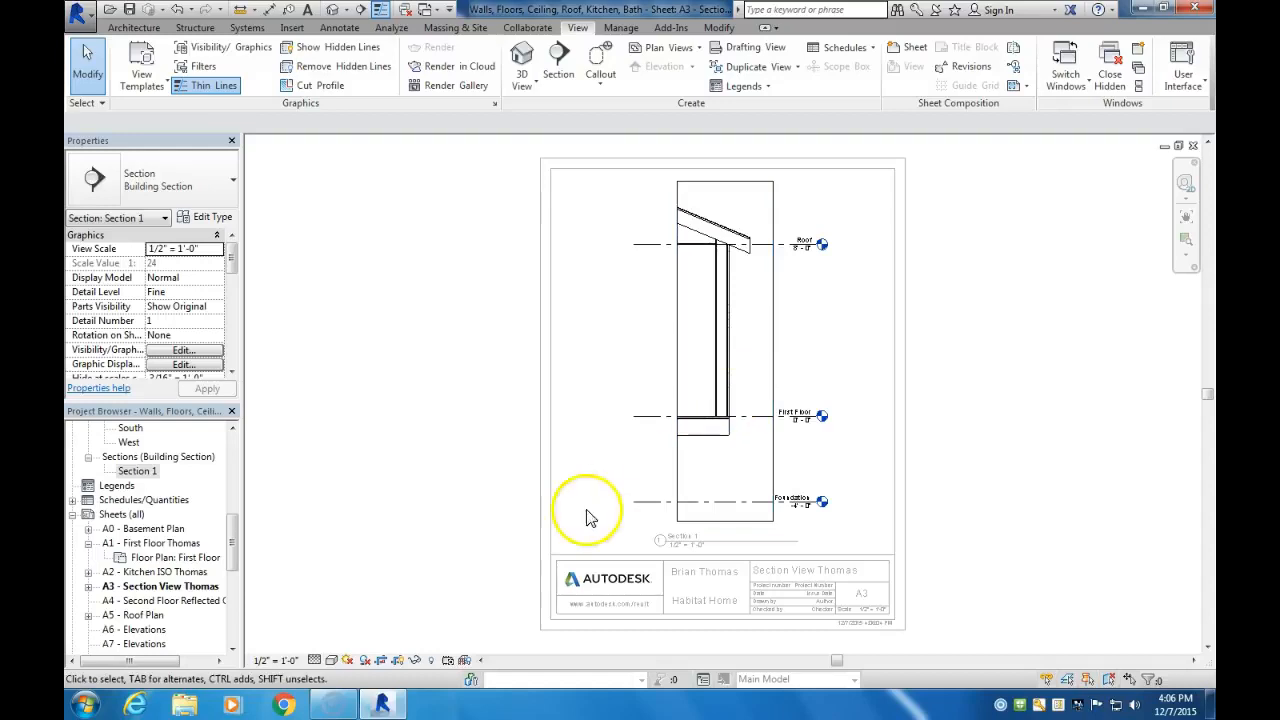
pyautogui.click(677, 348)
pyautogui.moveTo(677, 349); pyautogui.dragTo(623, 352)
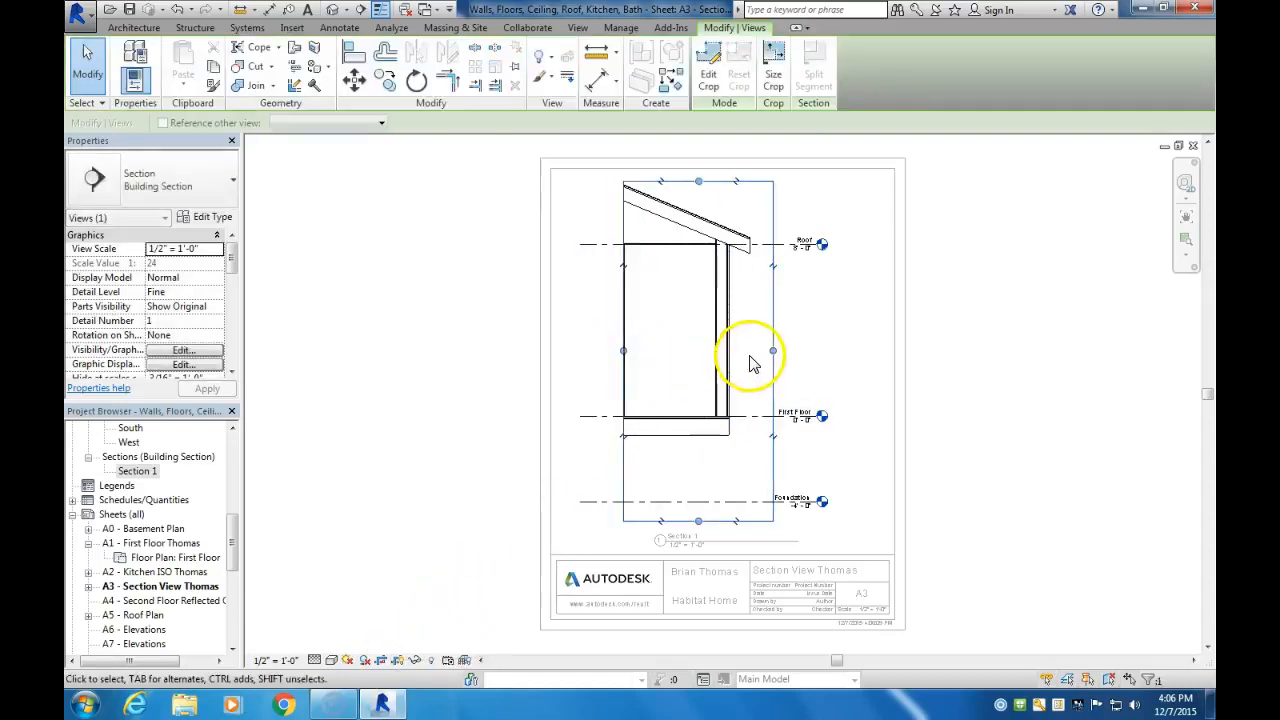
pyautogui.click(397, 661)
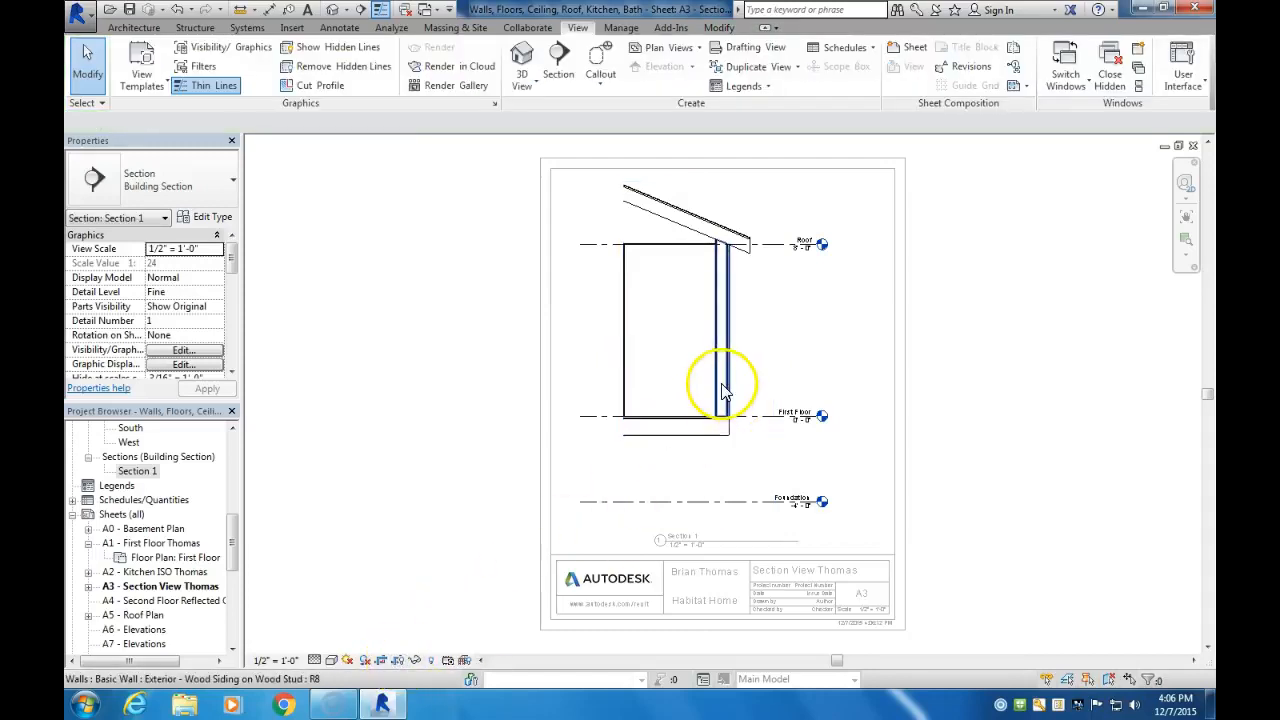
pyautogui.doubleClick(481, 407)
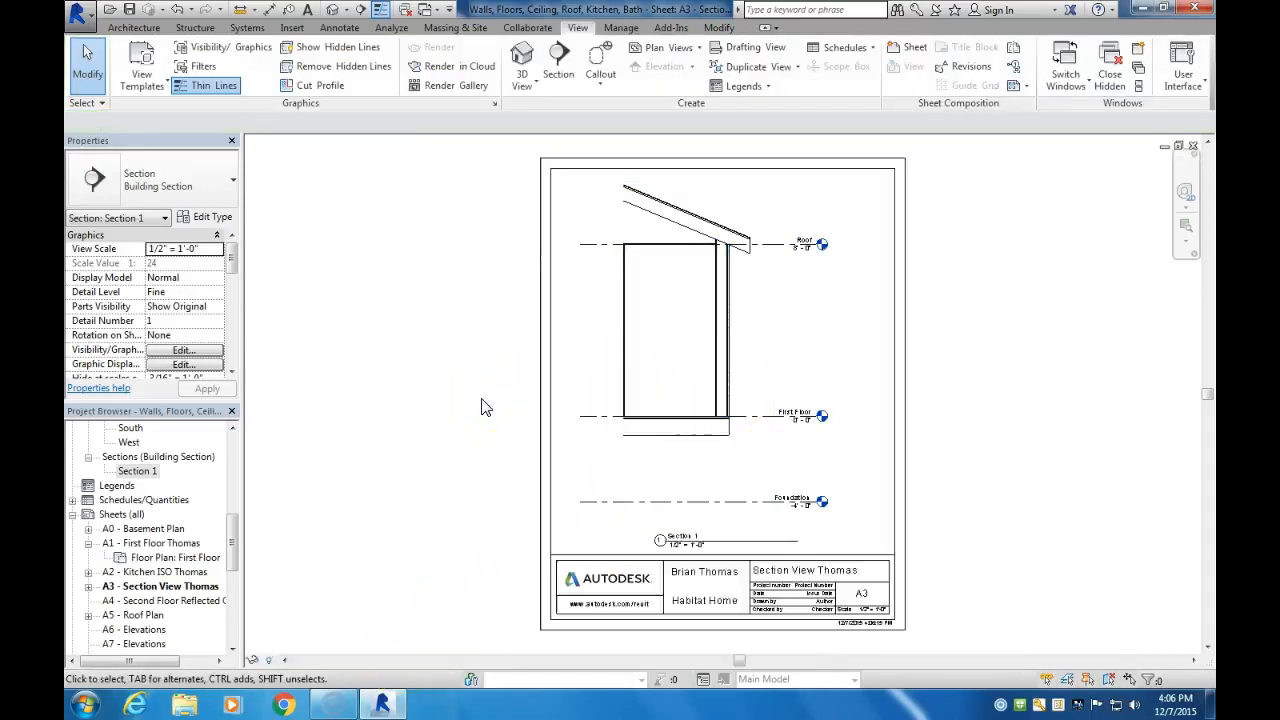
# Shift the section viewport slightly to the right to center it on sheet A3
pyautogui.click(723, 352)
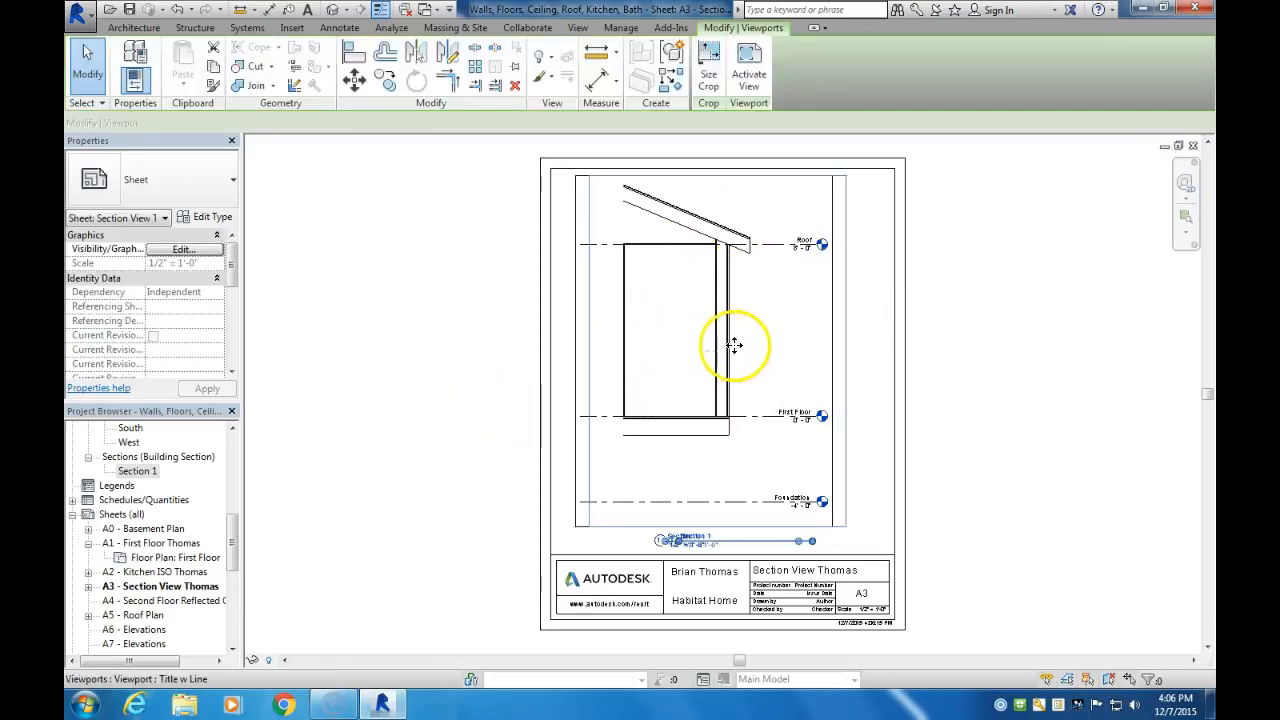
pyautogui.moveTo(737, 349); pyautogui.dragTo(759, 350)
pyautogui.click(962, 403)
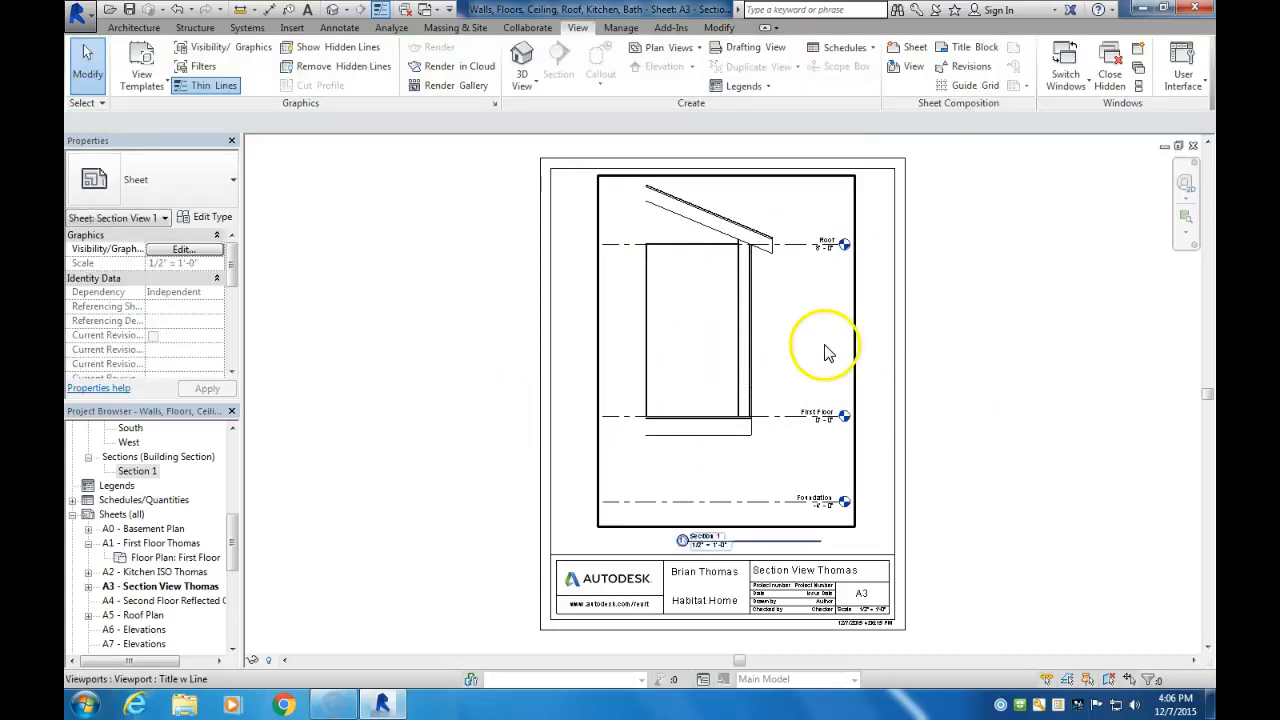
# Reactivate the section view, show its crop region, pull the interior-side crop edge slightly toward the wall and return to the sheet
pyautogui.scroll(2, 650, 362)
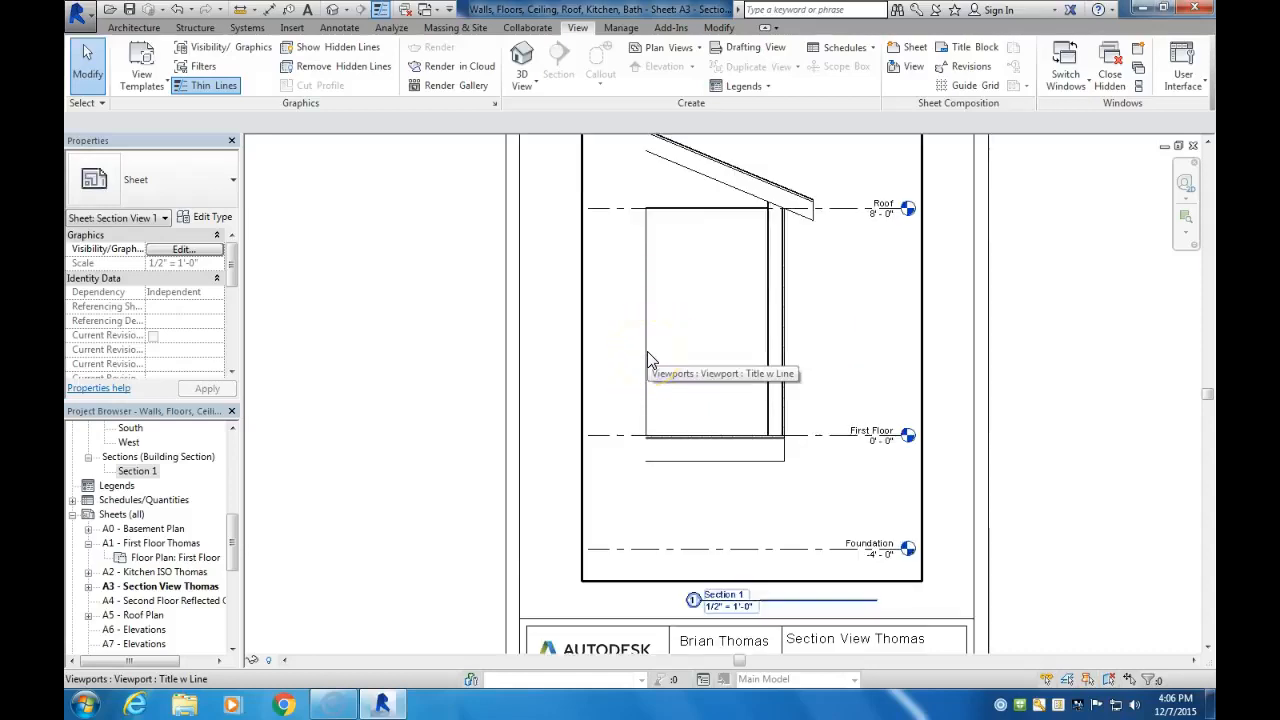
pyautogui.doubleClick(648, 360)
pyautogui.click(397, 662)
pyautogui.click(648, 345)
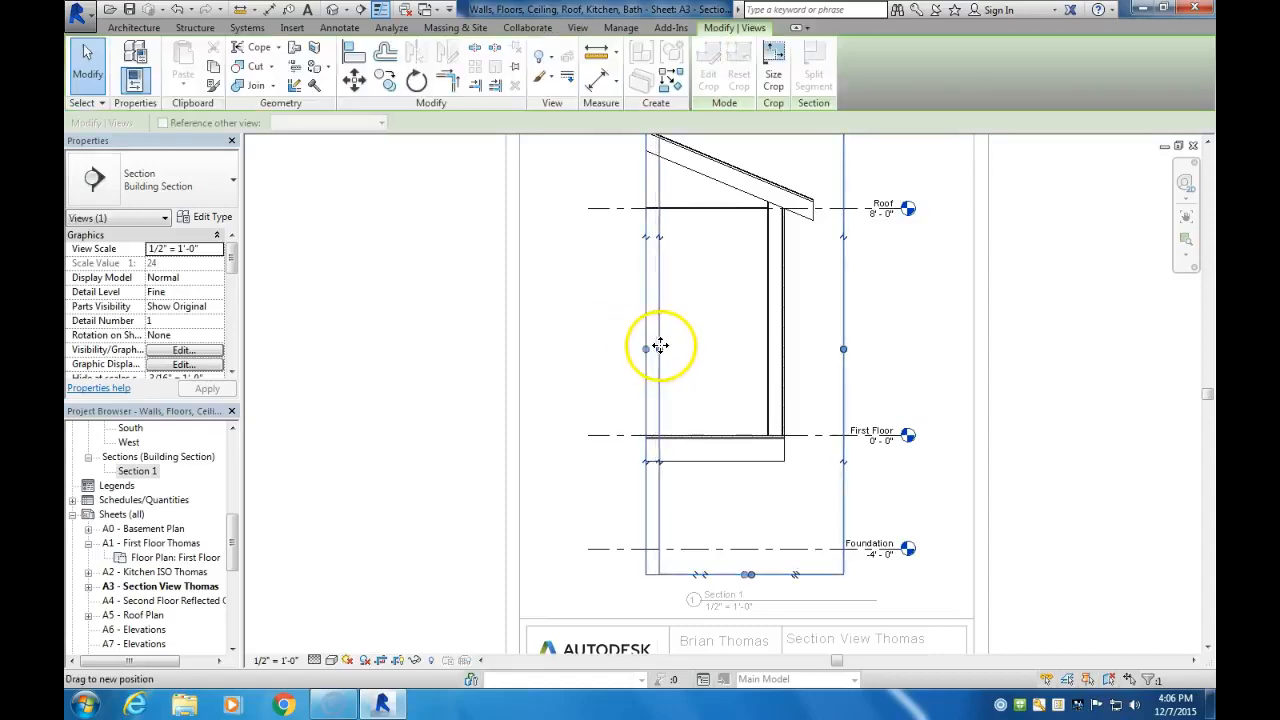
pyautogui.moveTo(660, 345); pyautogui.dragTo(660, 346)
pyautogui.doubleClick(469, 423)
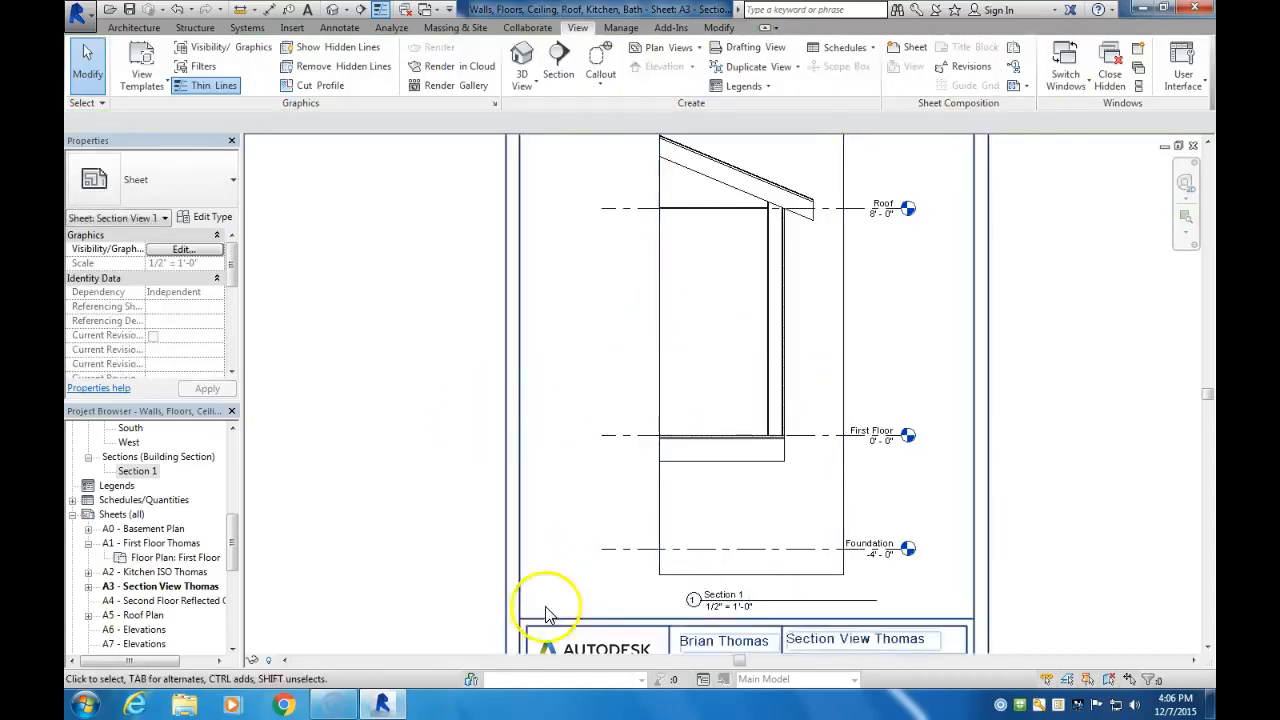
# Activate the section view on sheet A3, hide its crop region and return to the sheet
pyautogui.doubleClick(686, 518)
pyautogui.click(397, 662)
pyautogui.doubleClick(371, 466)
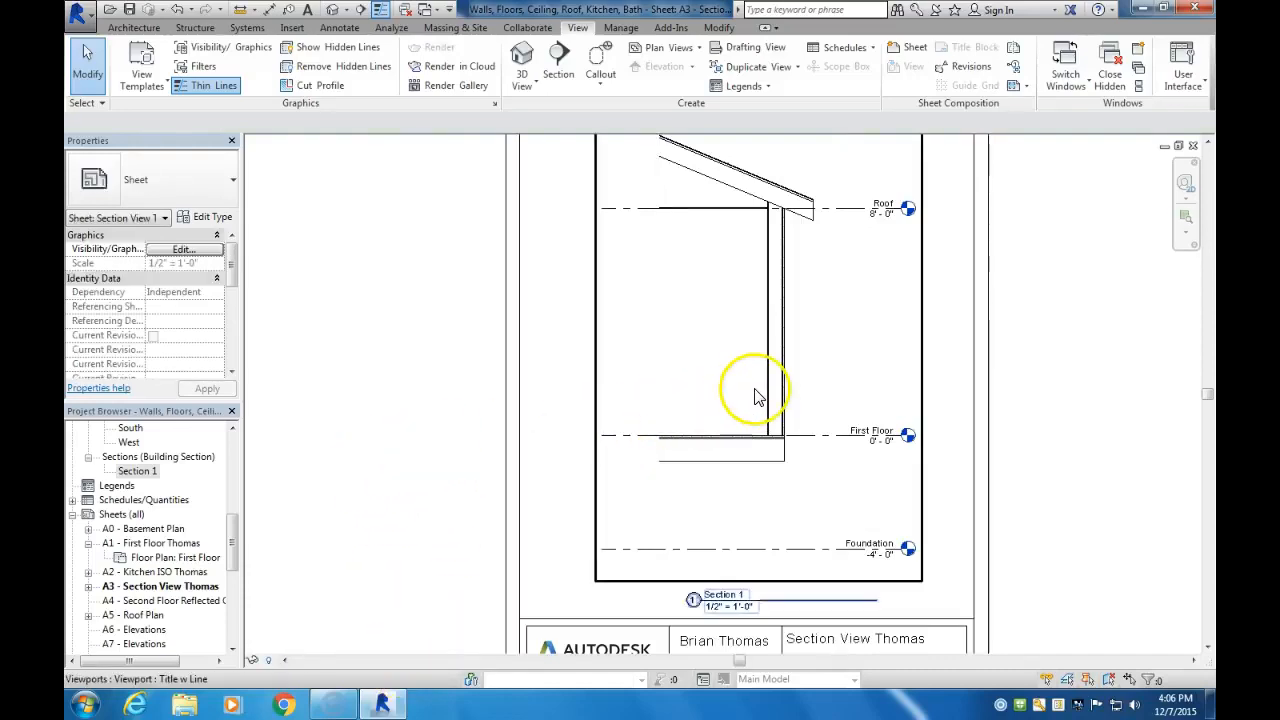
pyautogui.scroll(-3, 757, 397)
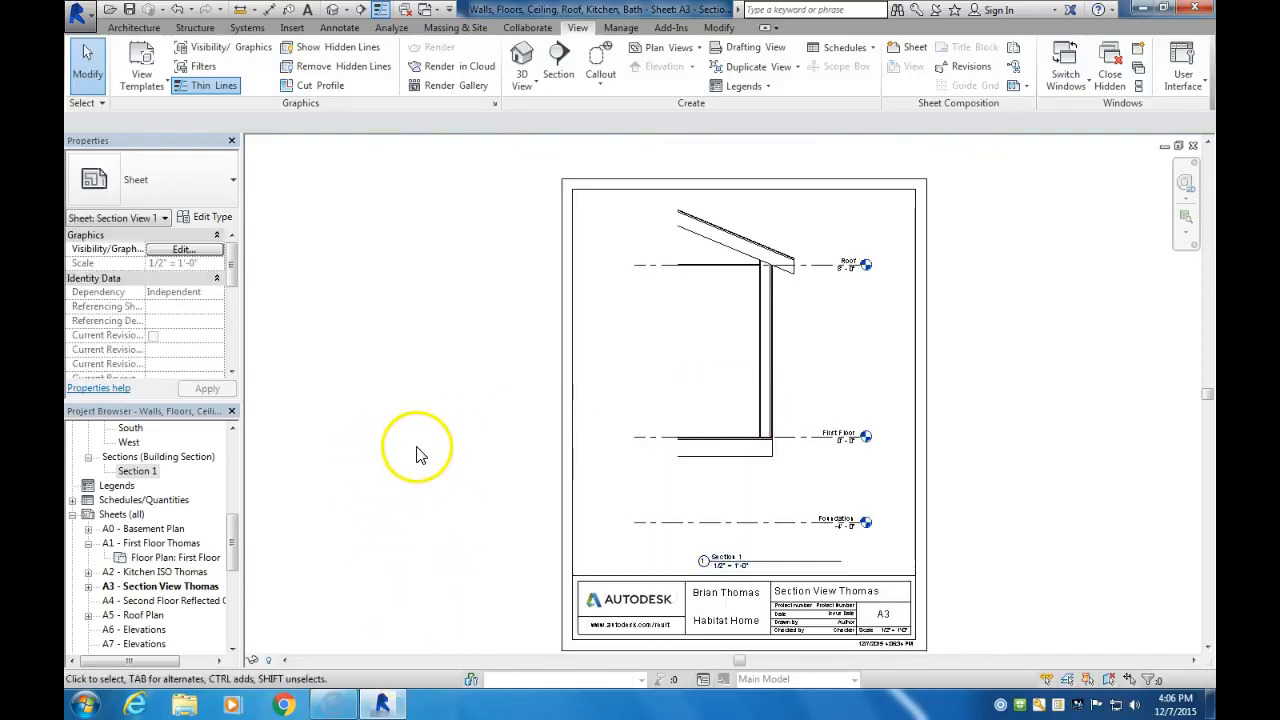
pyautogui.scroll(1, 233, 537)
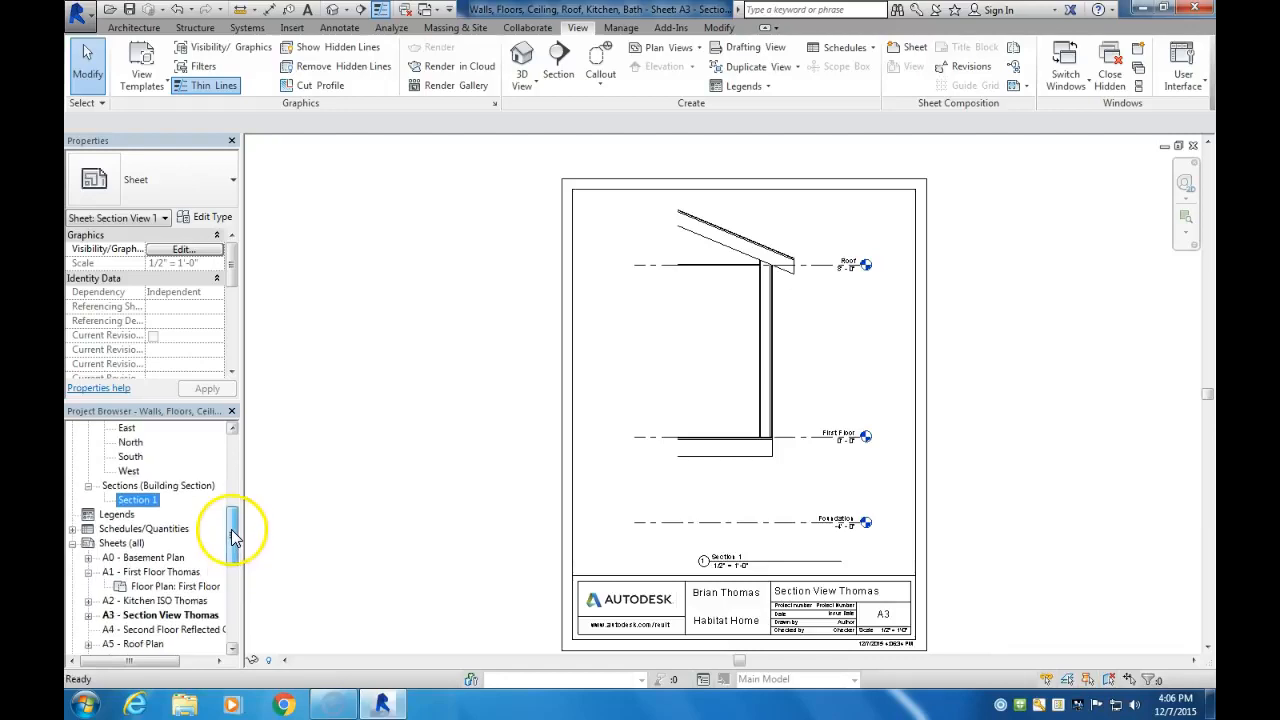
# Open the Kitchen View, give it a visual style with colored surfaces and edges, and open sheet A2
pyautogui.click(88, 572)
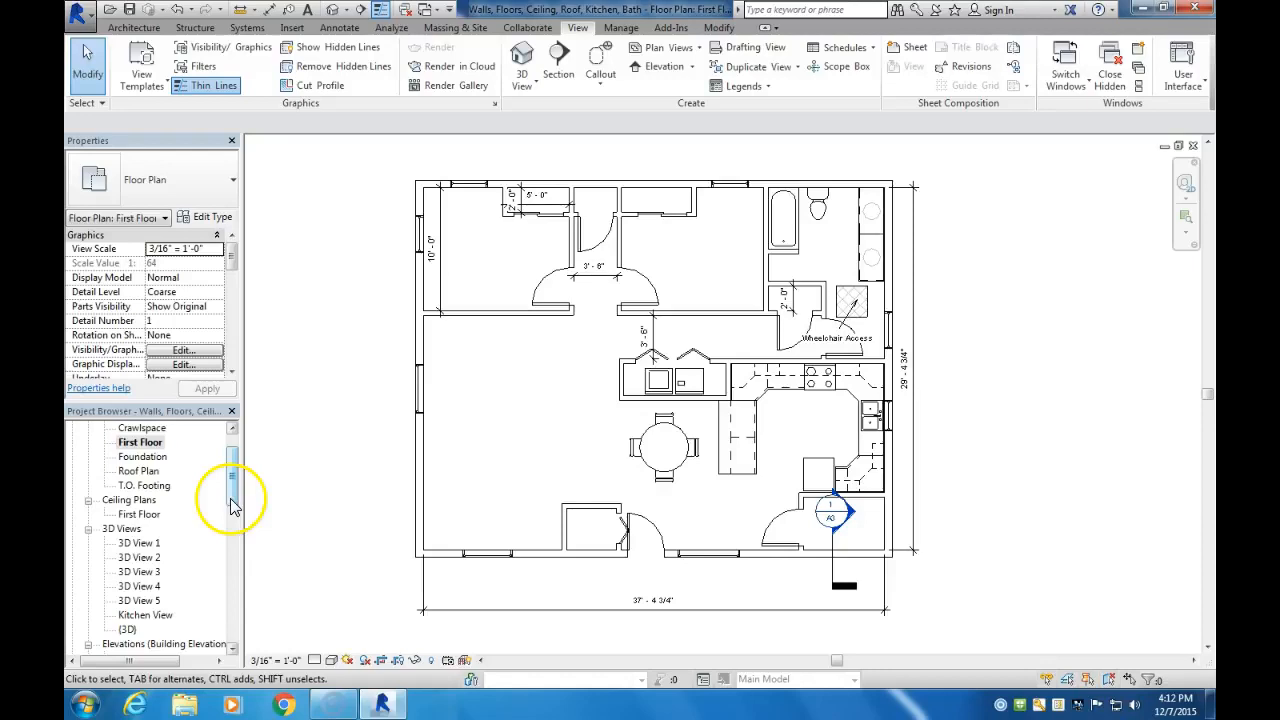
pyautogui.moveTo(231, 505); pyautogui.dragTo(231, 510)
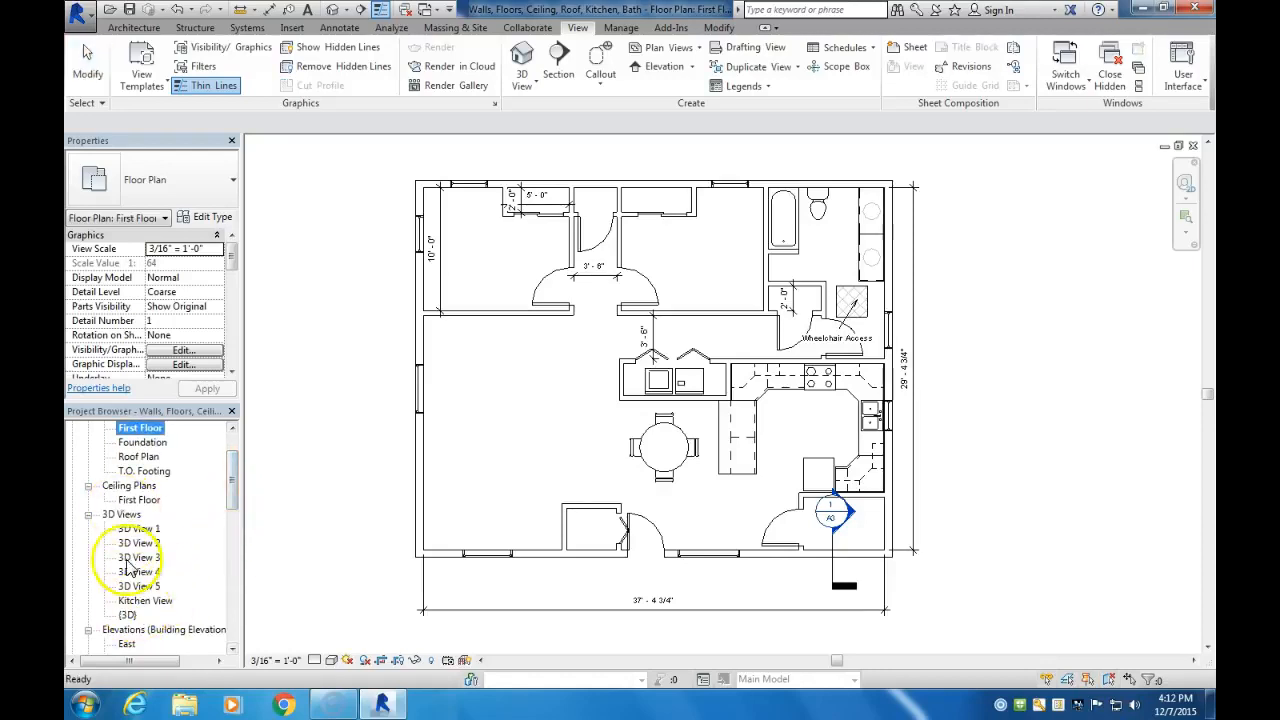
pyautogui.doubleClick(140, 600)
pyautogui.click(331, 660)
pyautogui.click(349, 610)
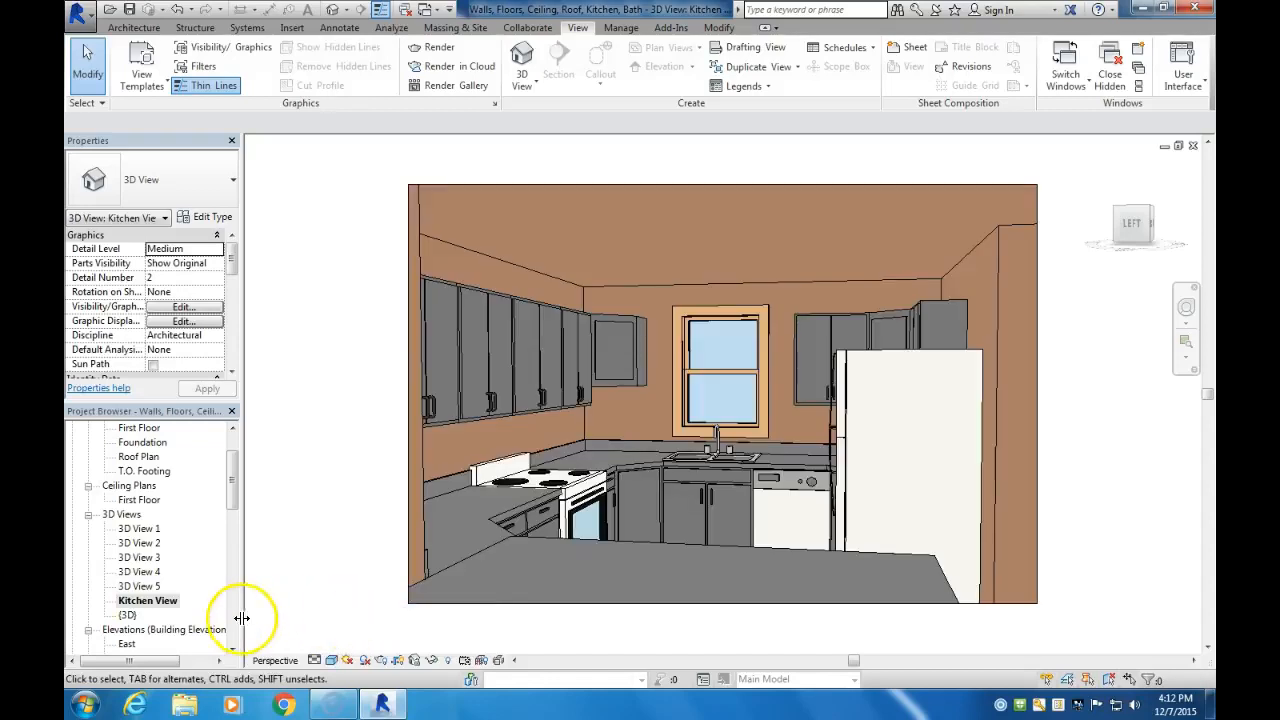
pyautogui.scroll(-5, 236, 630)
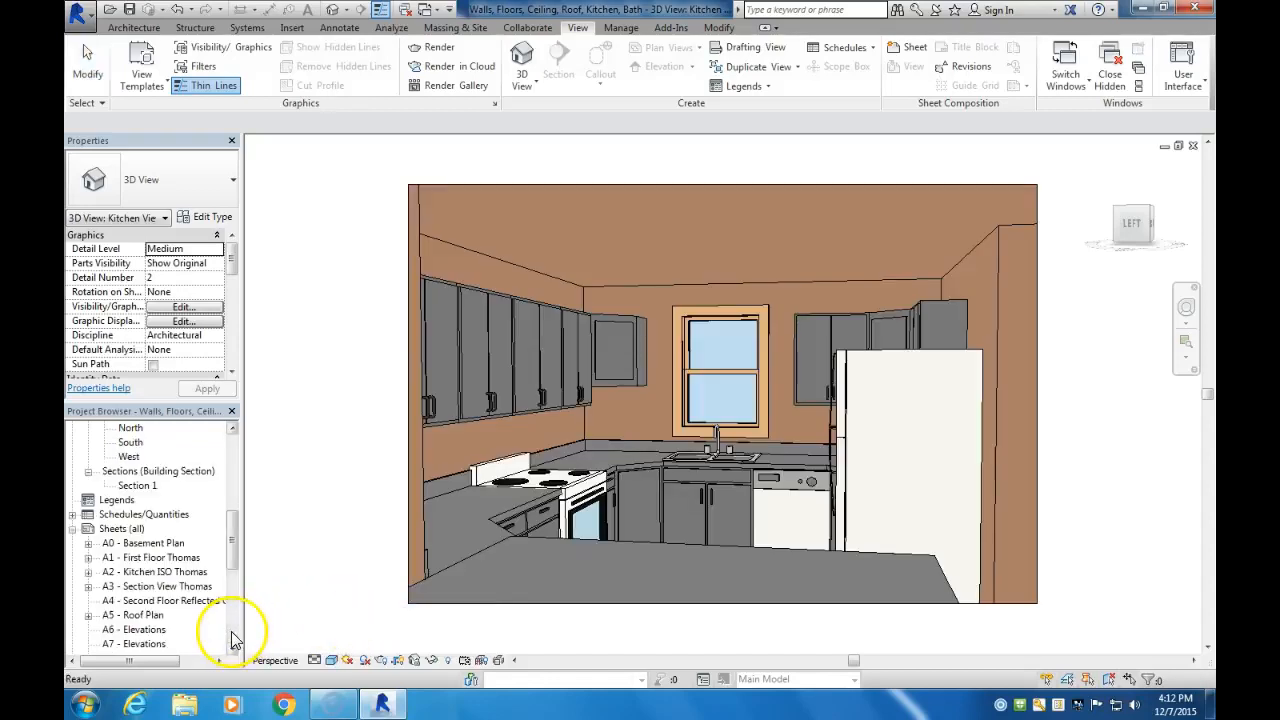
pyautogui.doubleClick(150, 572)
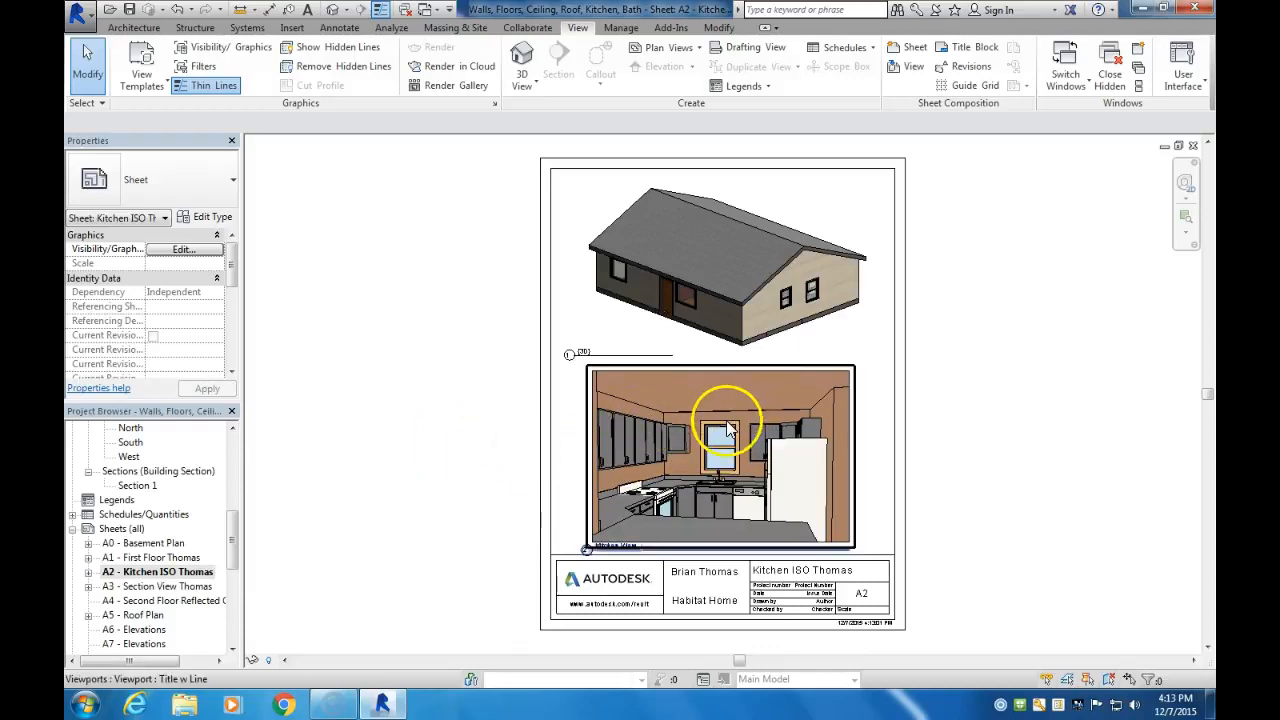
# Start an image export and set its output to the Desktop, keeping the file name "Walls, Floors, Ceiling, Roof, Kitchen, Bath"
pyautogui.click(160, 557)
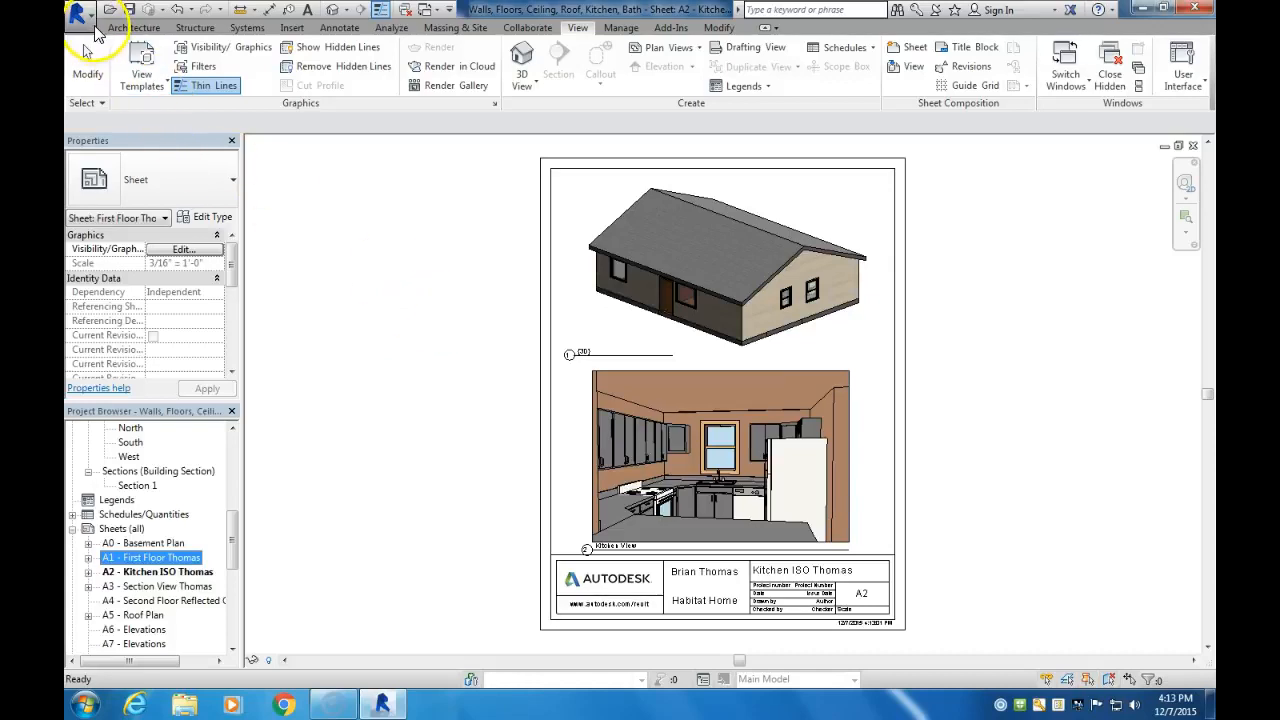
pyautogui.click(78, 13)
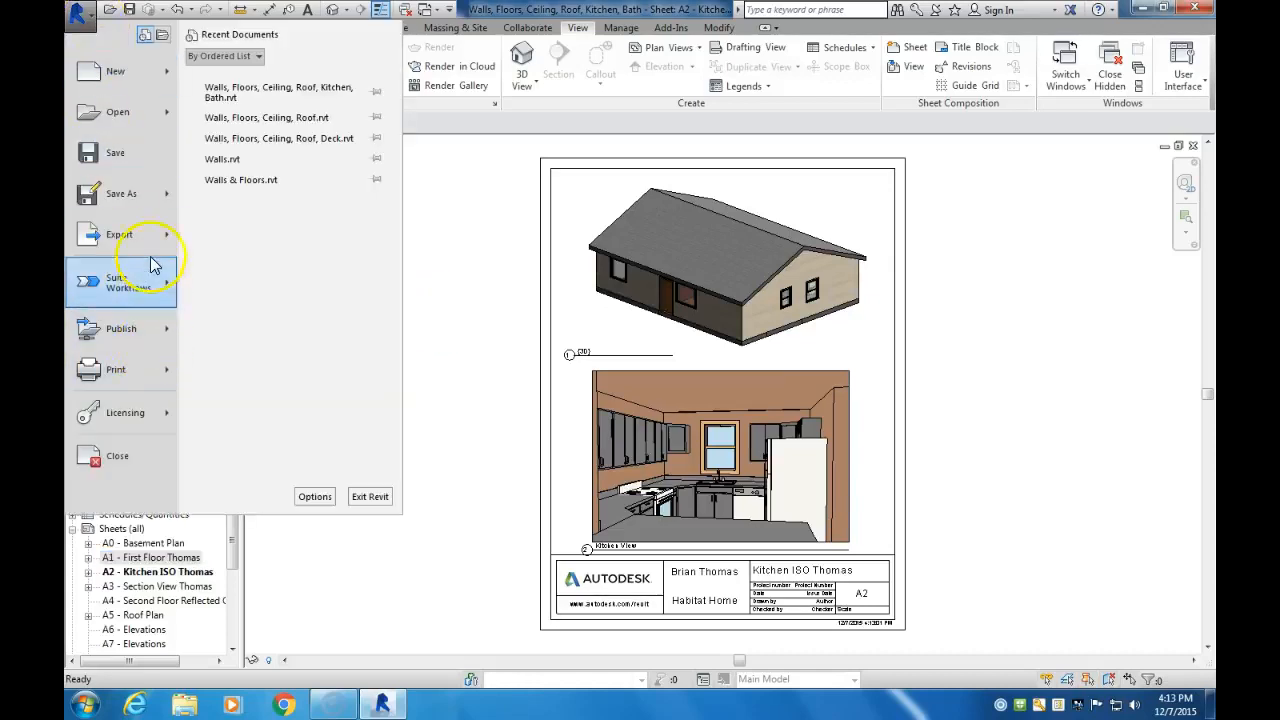
pyautogui.moveTo(120, 233)
pyautogui.moveTo(290, 461)
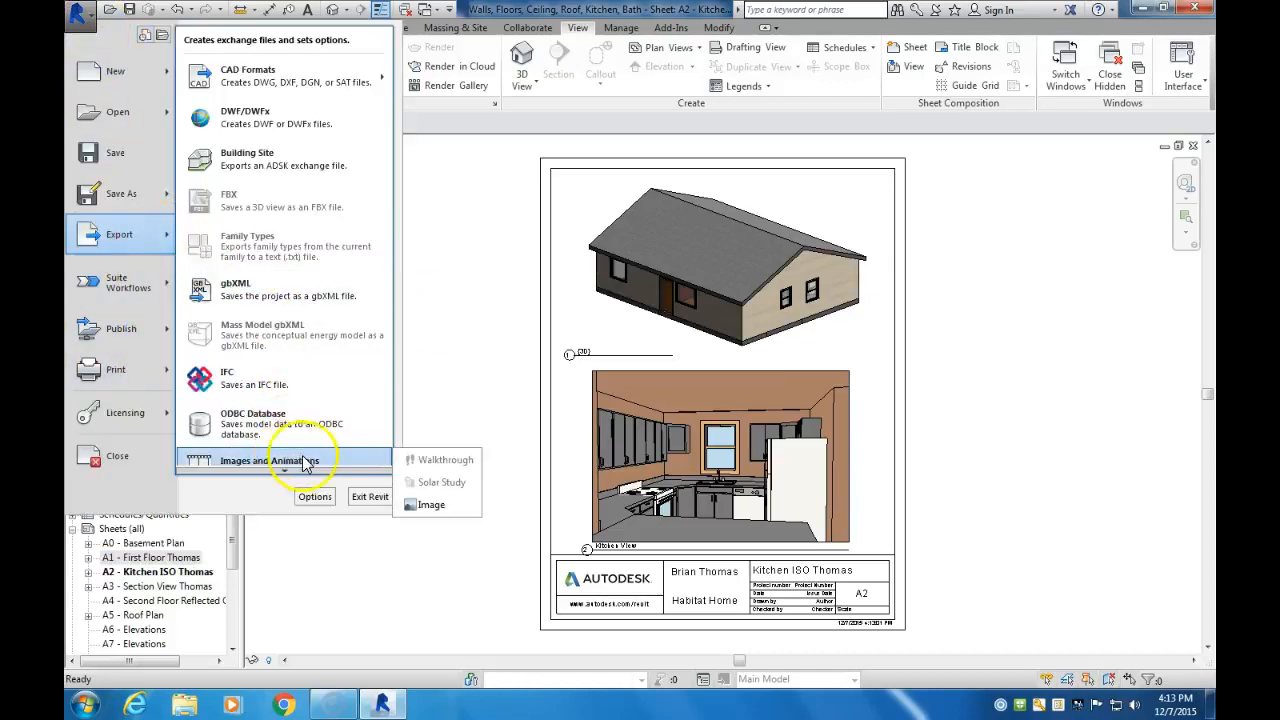
pyautogui.click(431, 505)
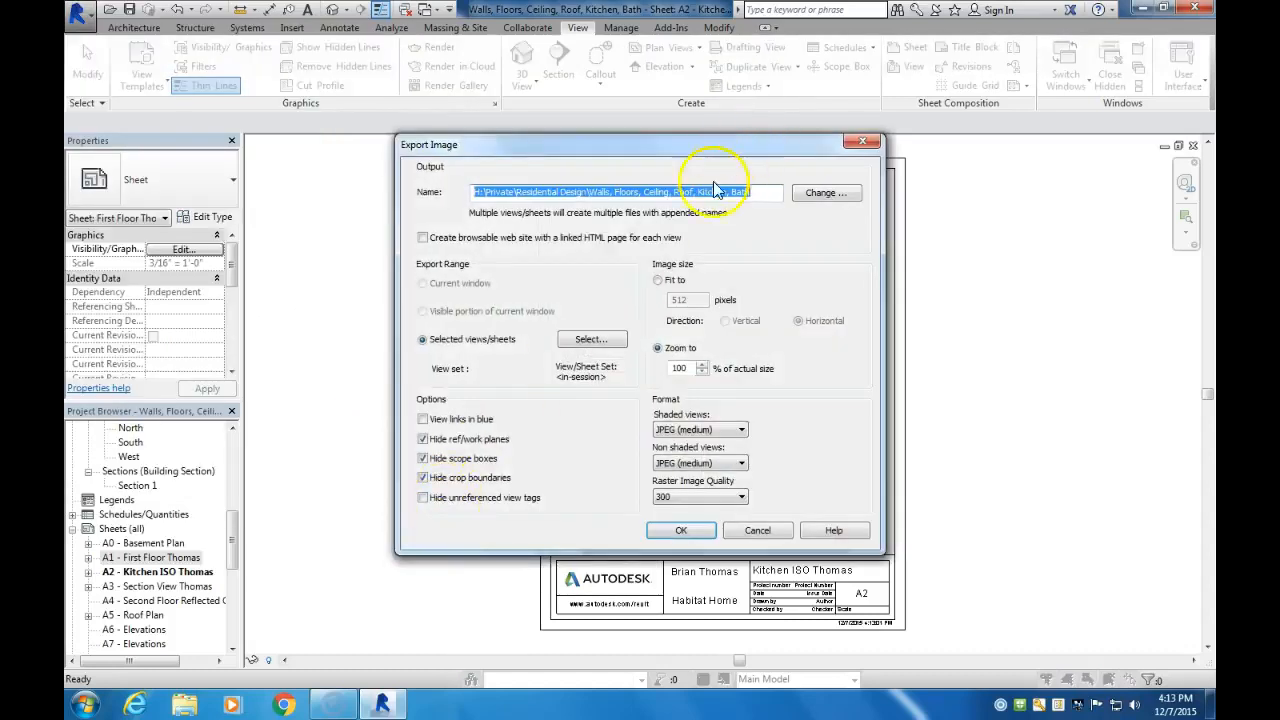
pyautogui.click(840, 197)
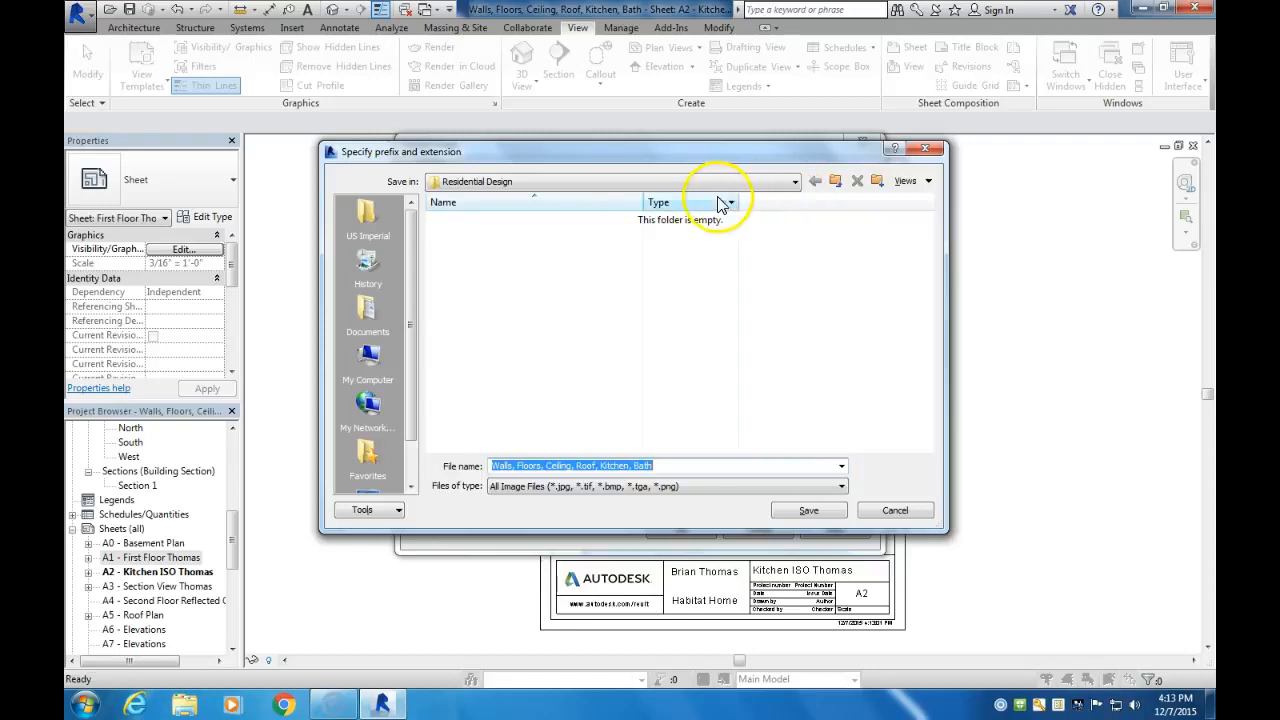
pyautogui.click(367, 312)
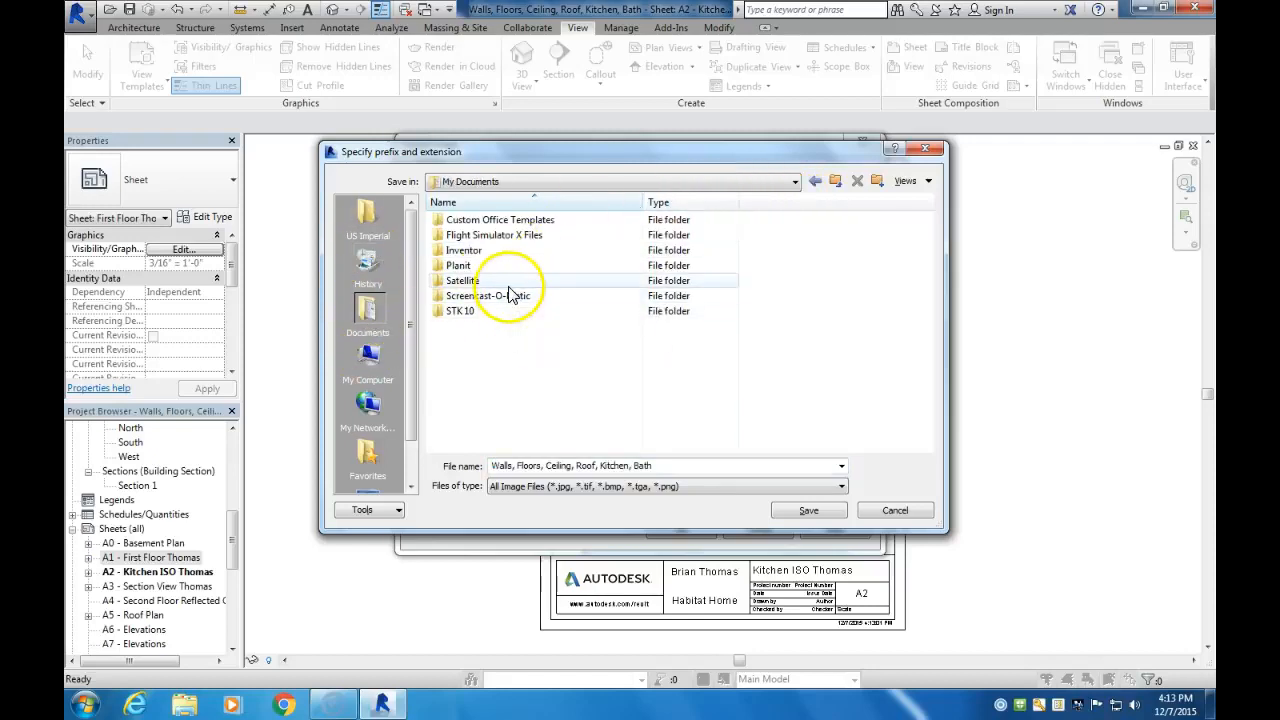
pyautogui.moveTo(413, 398); pyautogui.dragTo(413, 445)
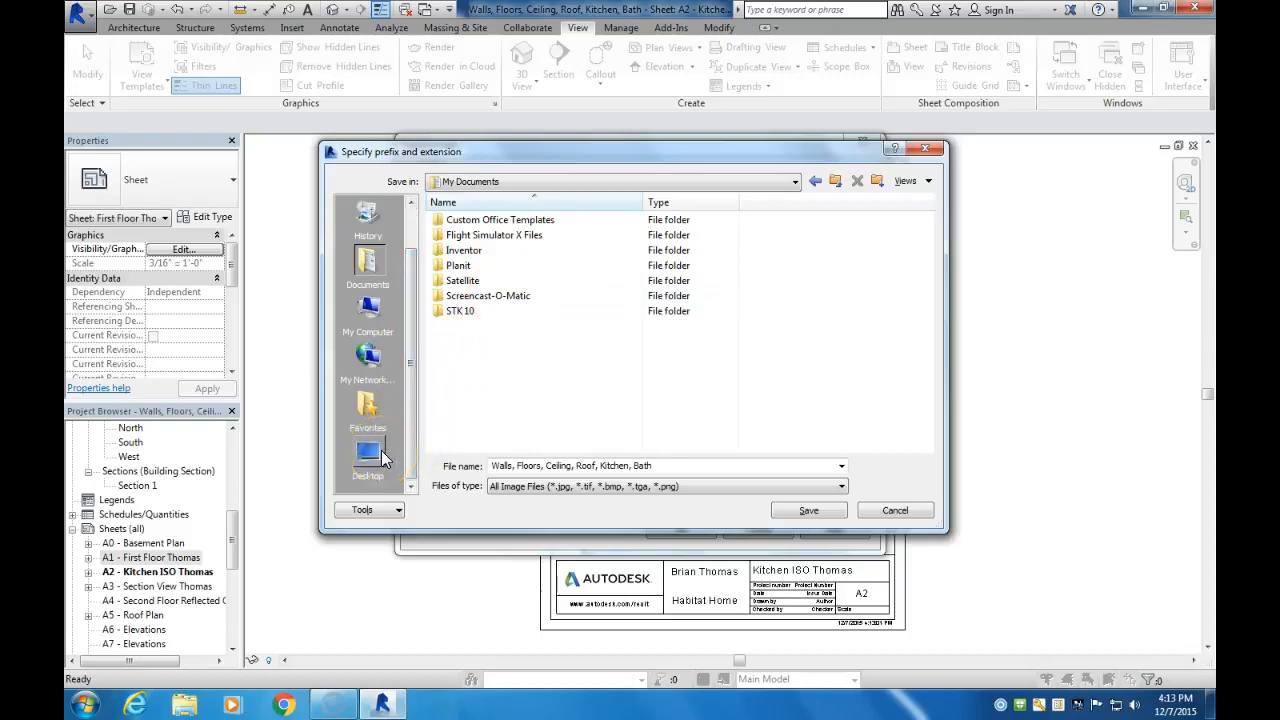
pyautogui.click(368, 455)
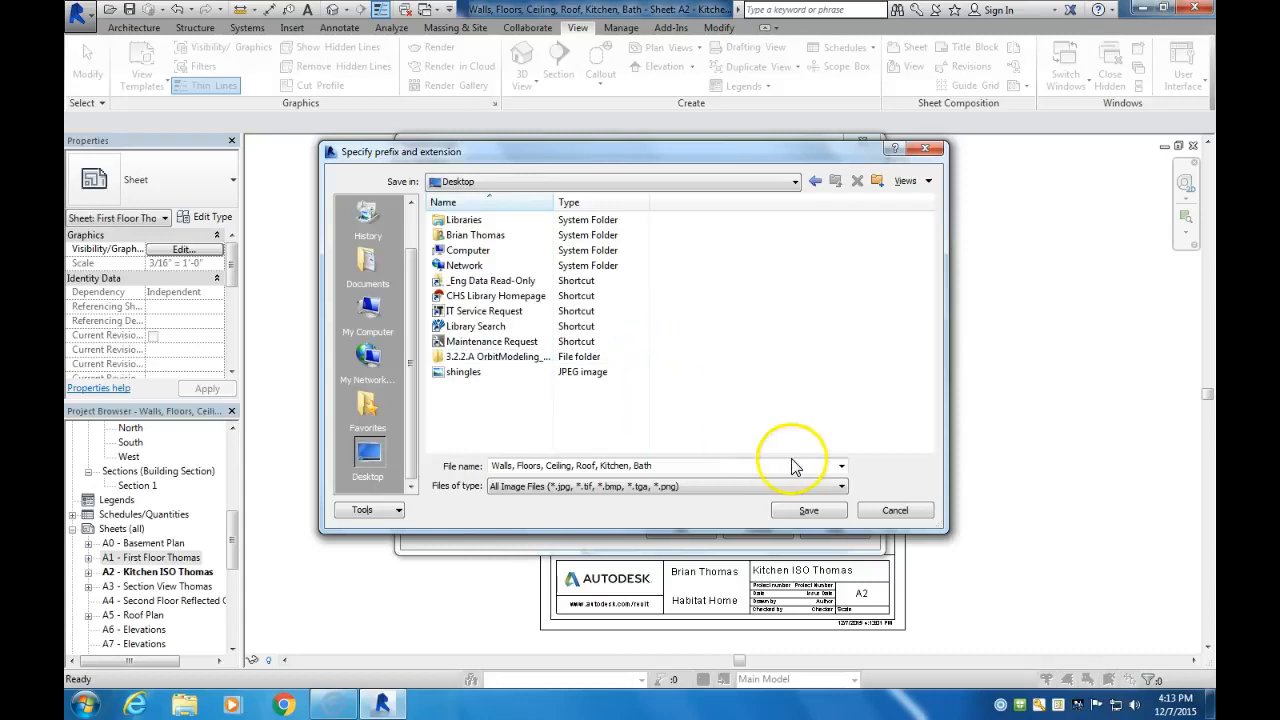
pyautogui.click(712, 466)
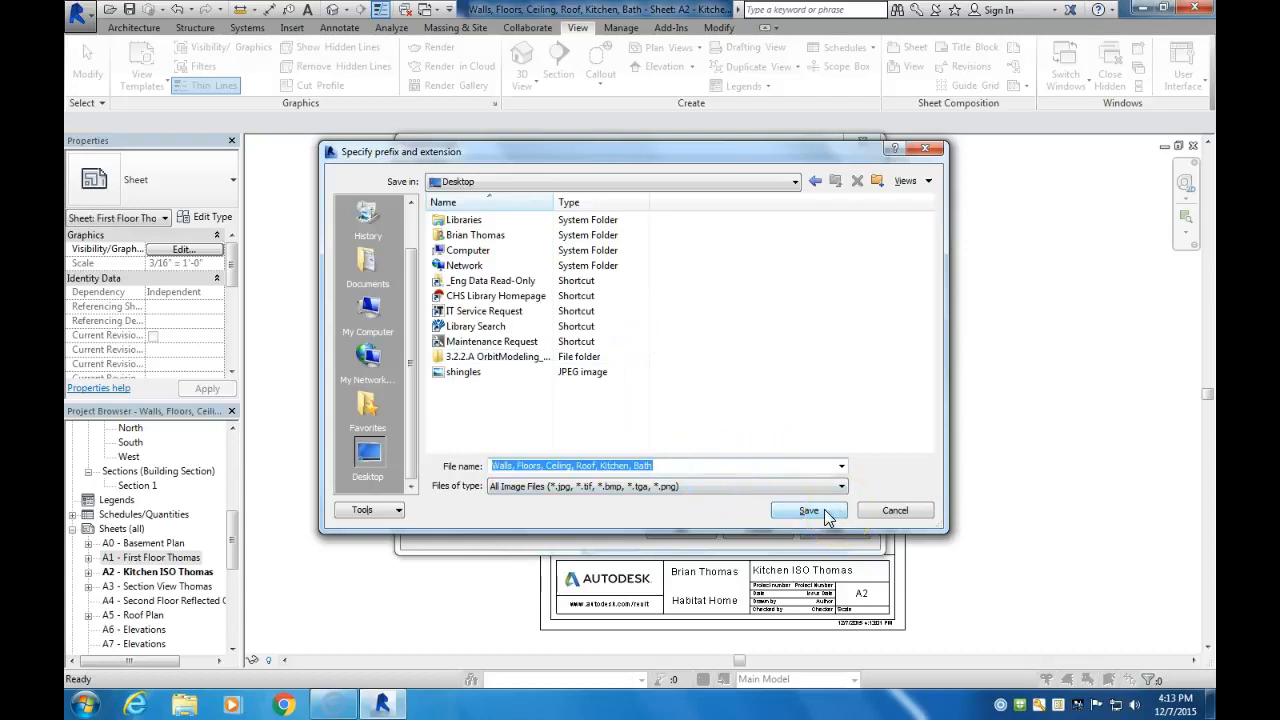
pyautogui.click(809, 511)
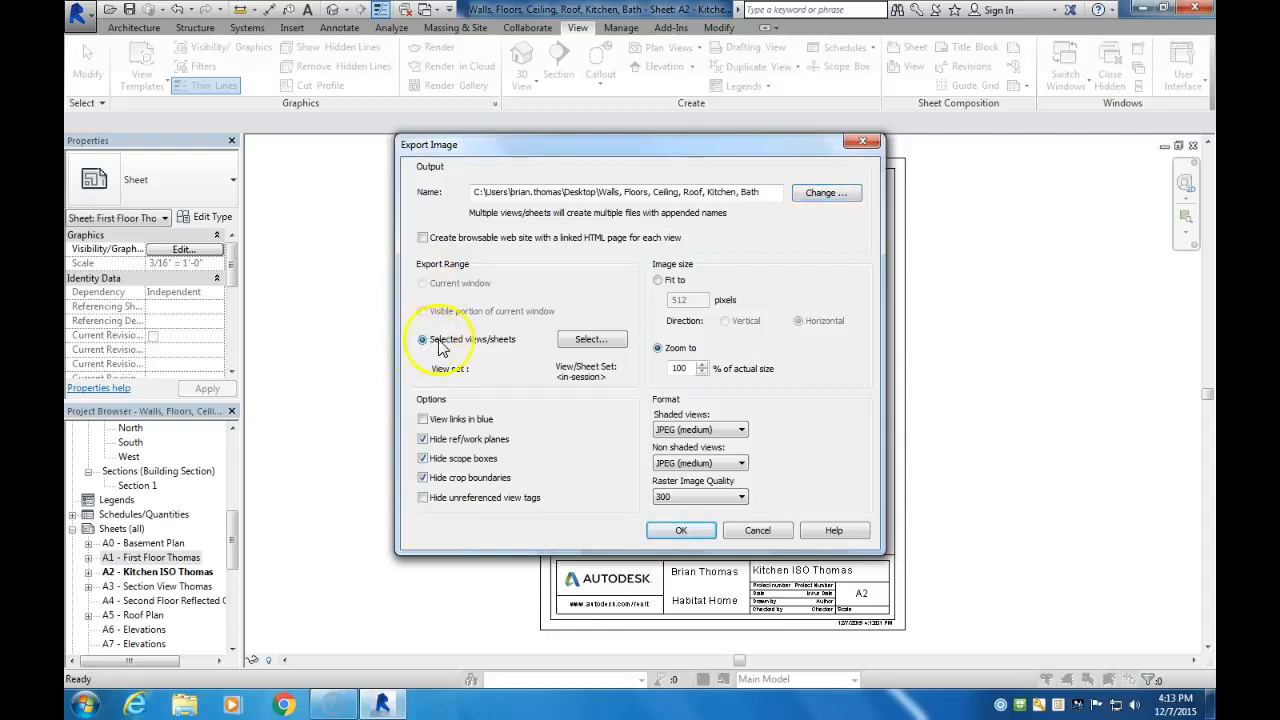
# Include sheets A1 (First Floor), A2 (Kitchen ISO) and A3 (Section View) in the set of views and sheets for export
pyautogui.click(588, 341)
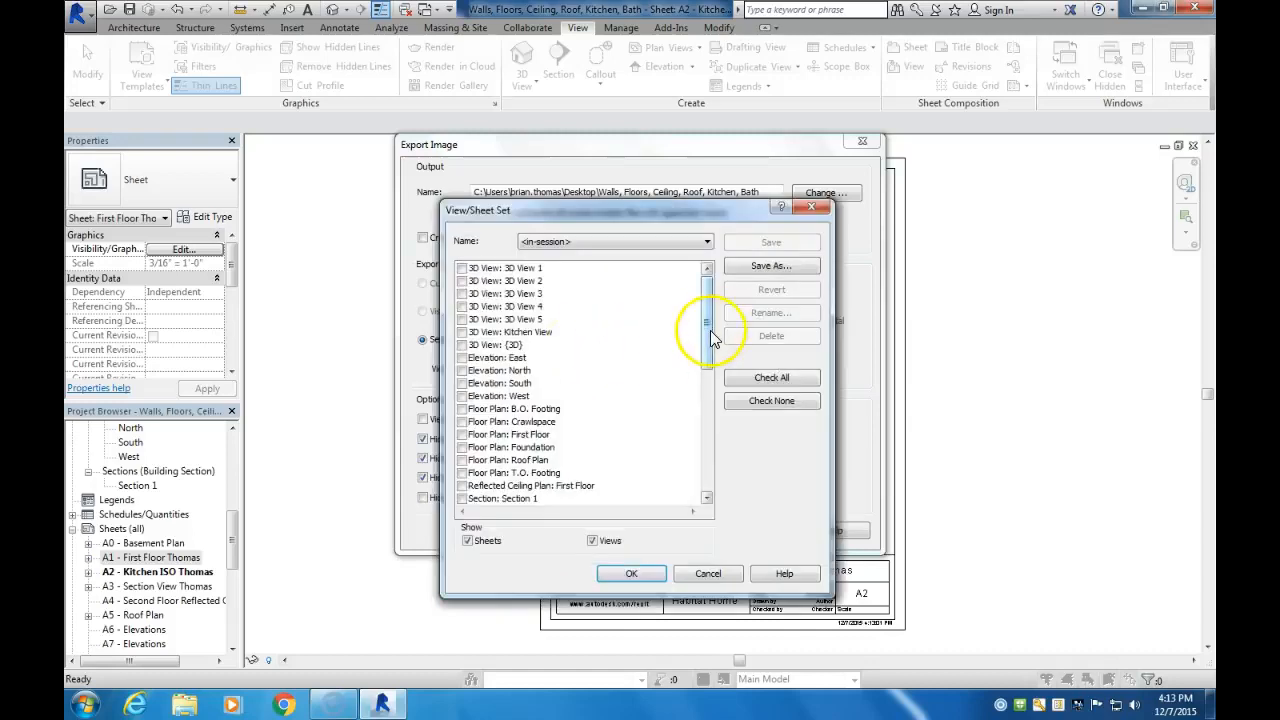
pyautogui.moveTo(714, 334); pyautogui.dragTo(714, 379)
pyautogui.click(463, 398)
pyautogui.click(462, 411)
pyautogui.click(462, 423)
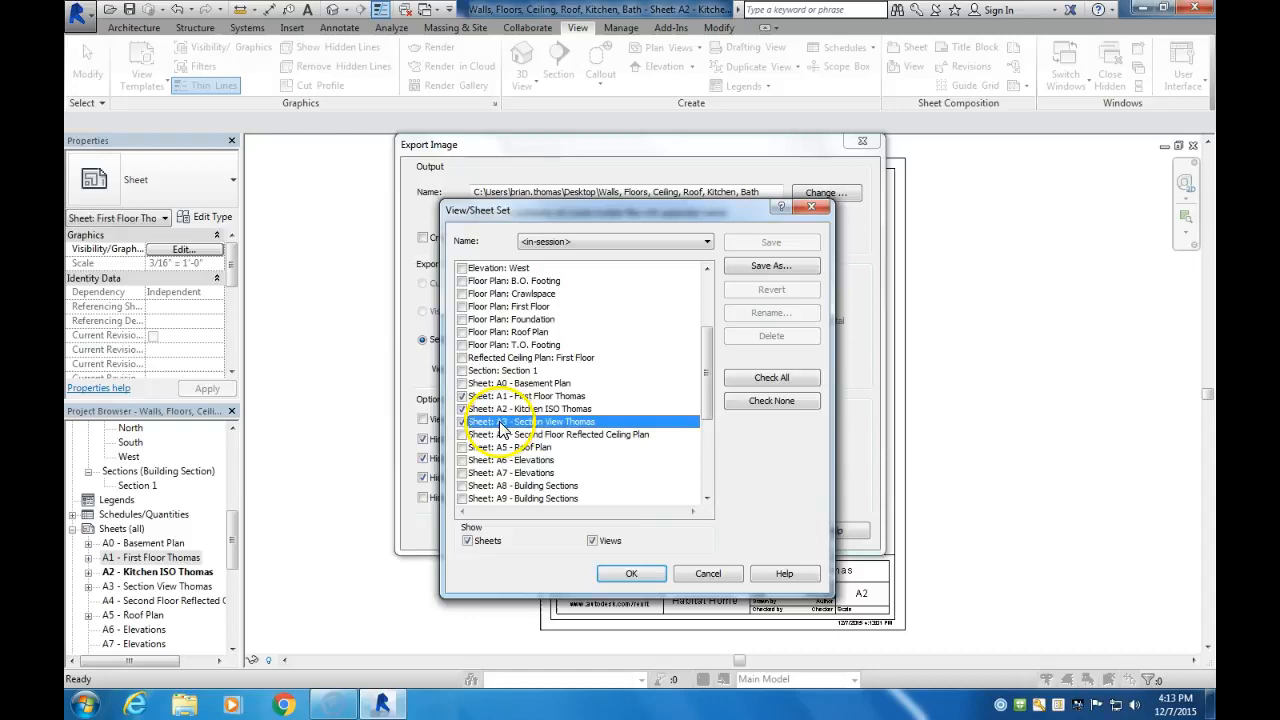
pyautogui.click(632, 575)
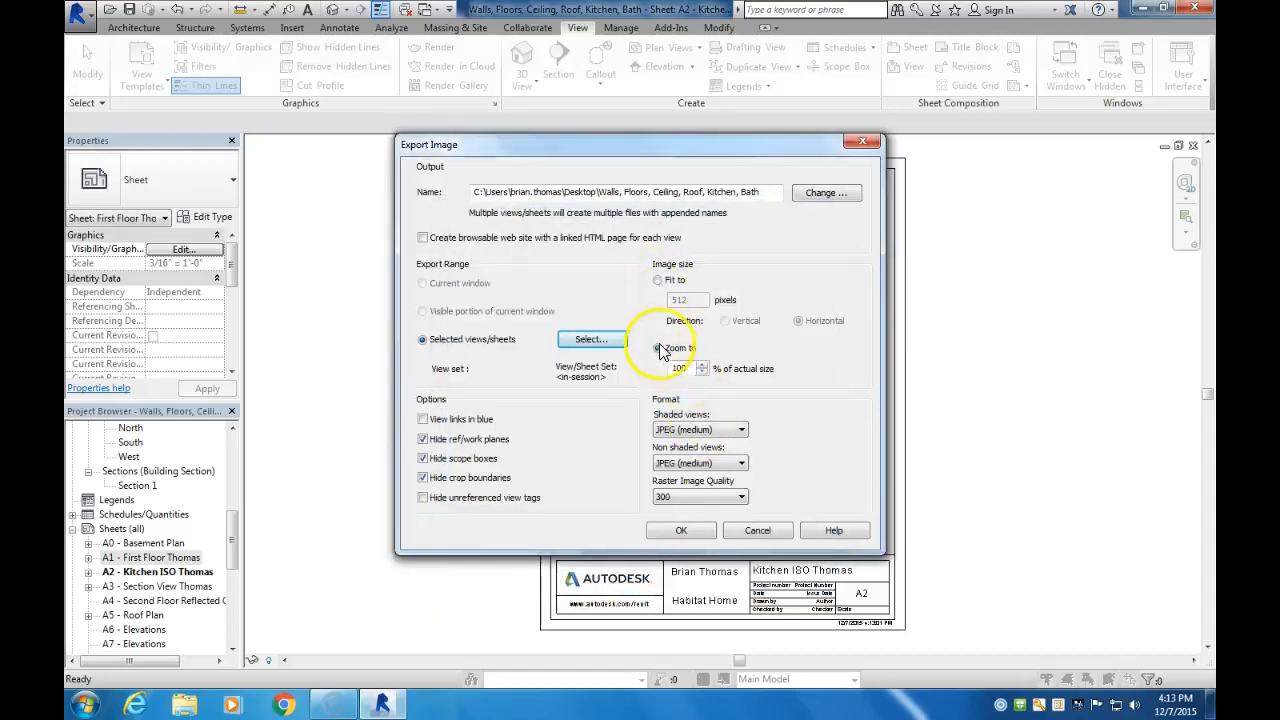
# Export the selected sheets as JPEG (medium) images at 100% of actual size with a raster image quality of 300
pyautogui.click(657, 280)
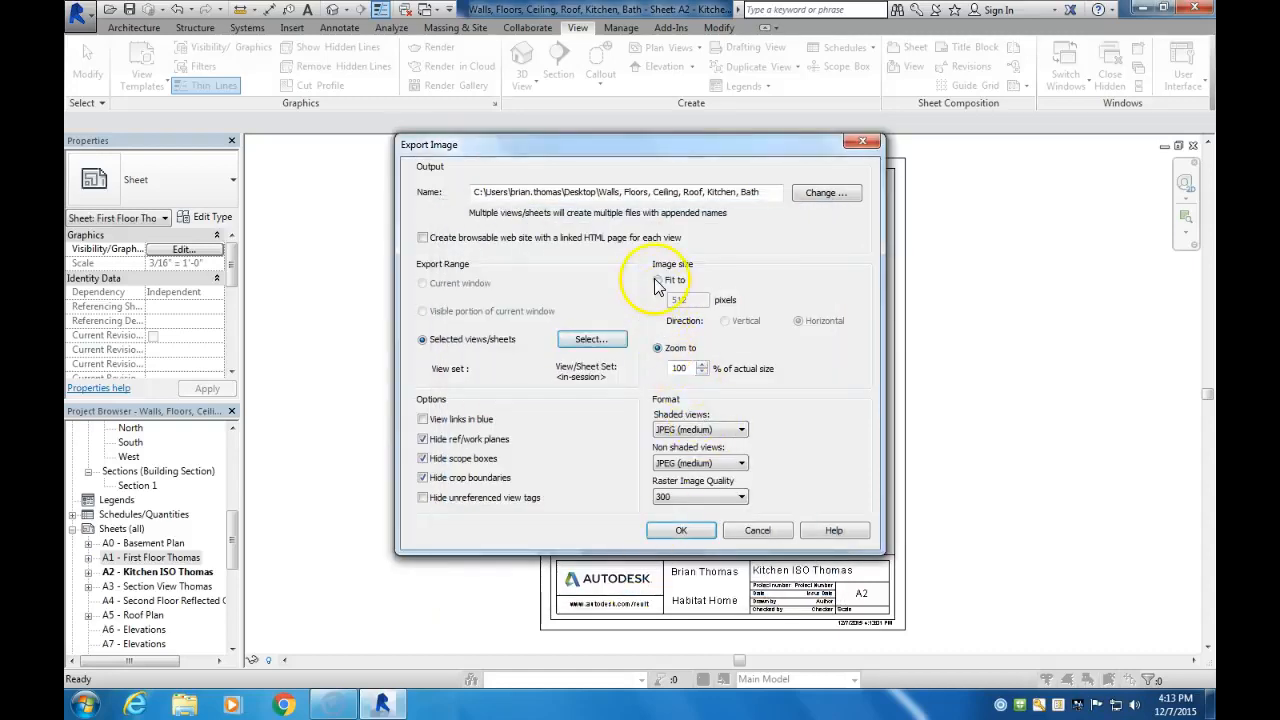
pyautogui.click(658, 349)
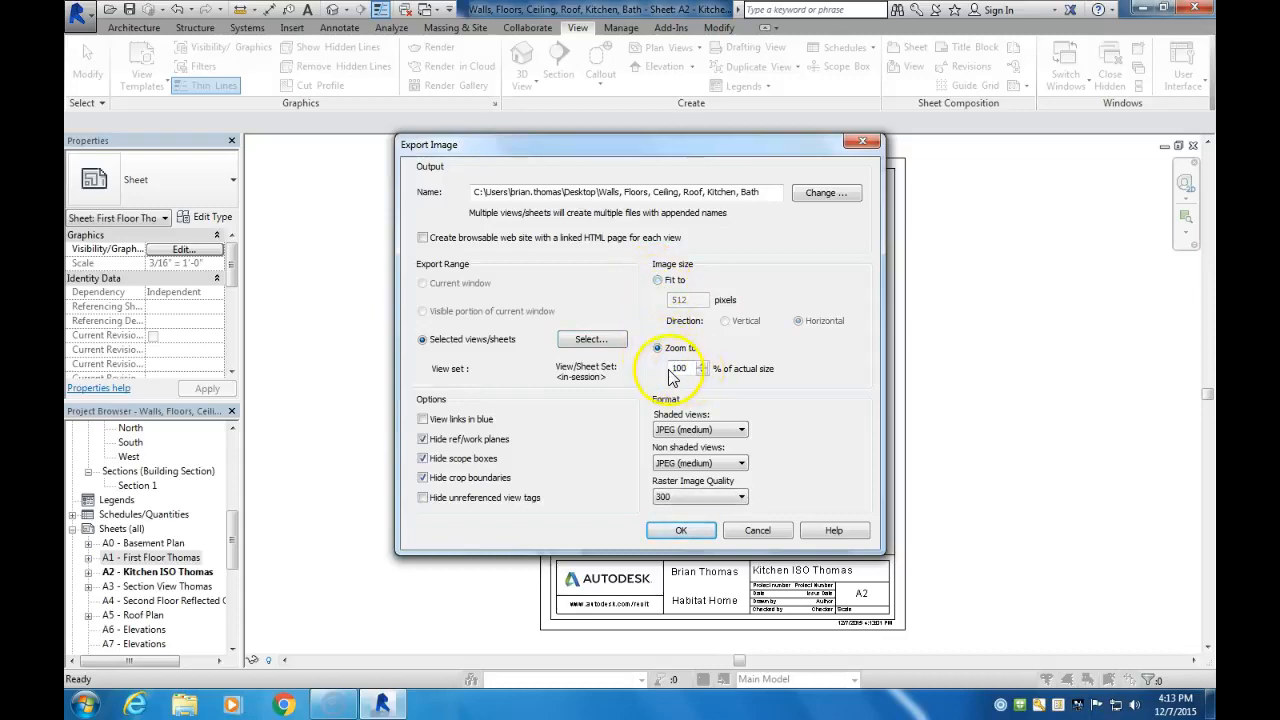
pyautogui.click(726, 498)
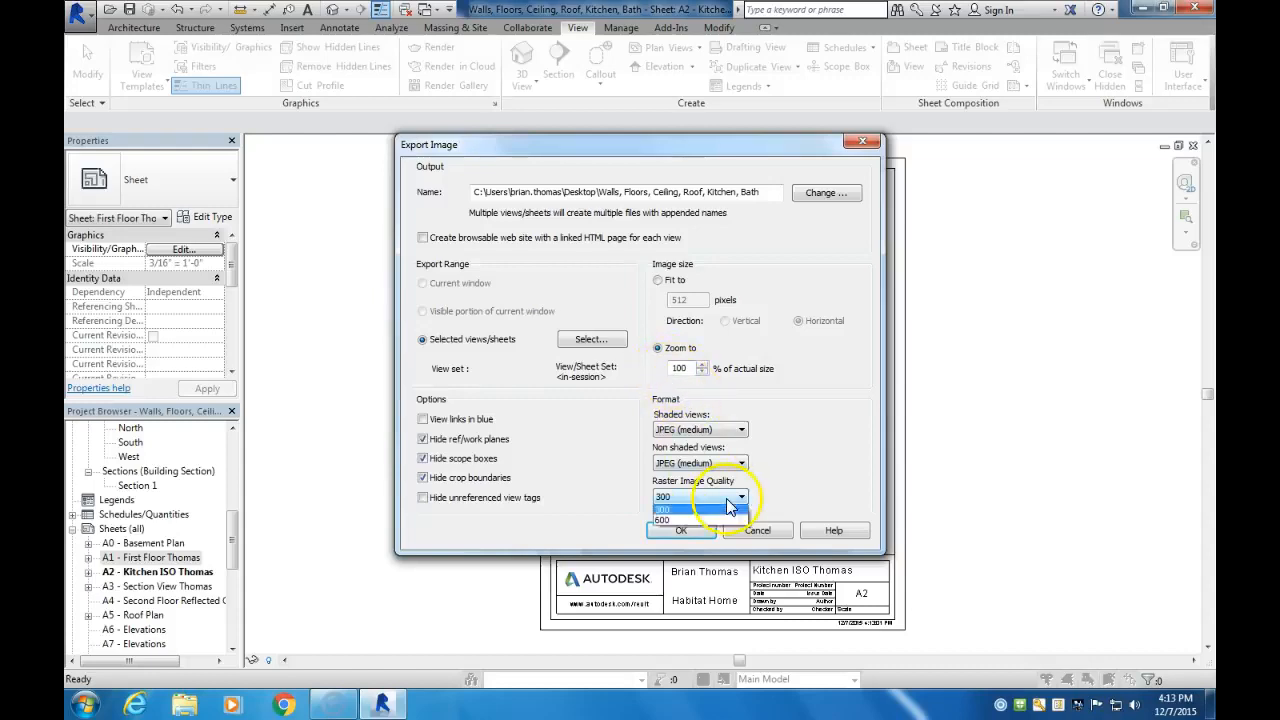
pyautogui.click(714, 532)
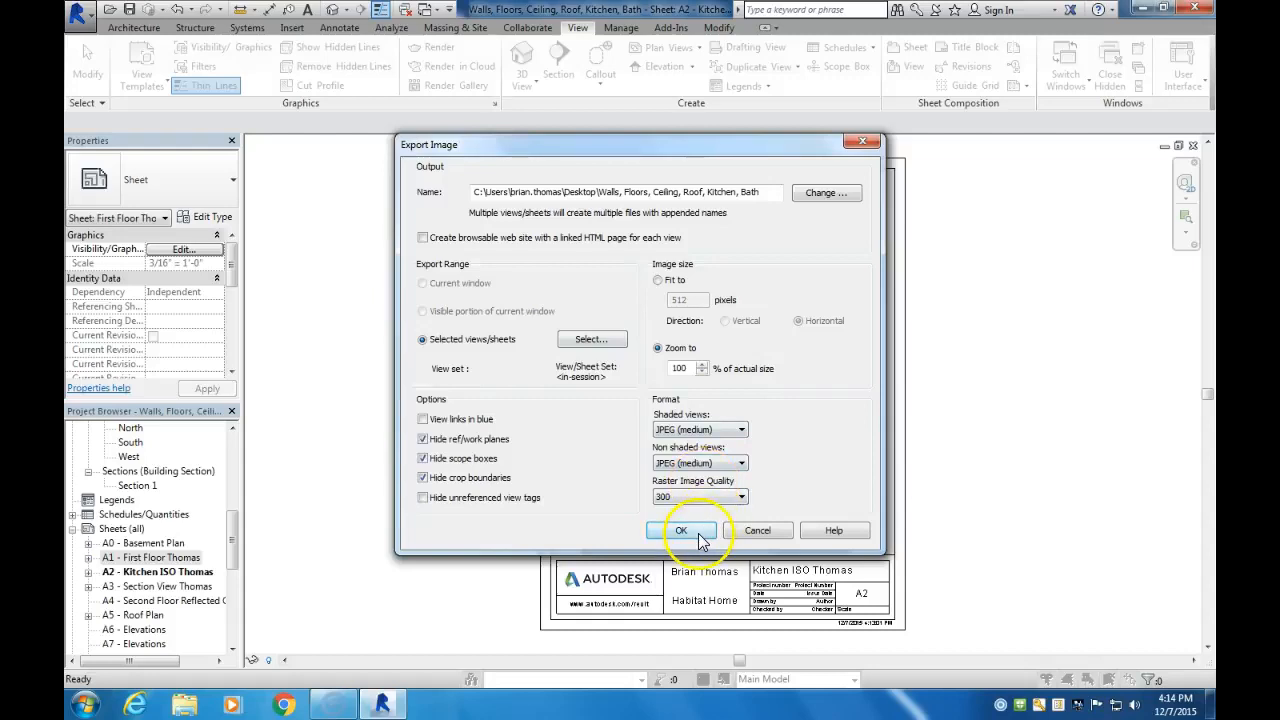
pyautogui.click(700, 538)
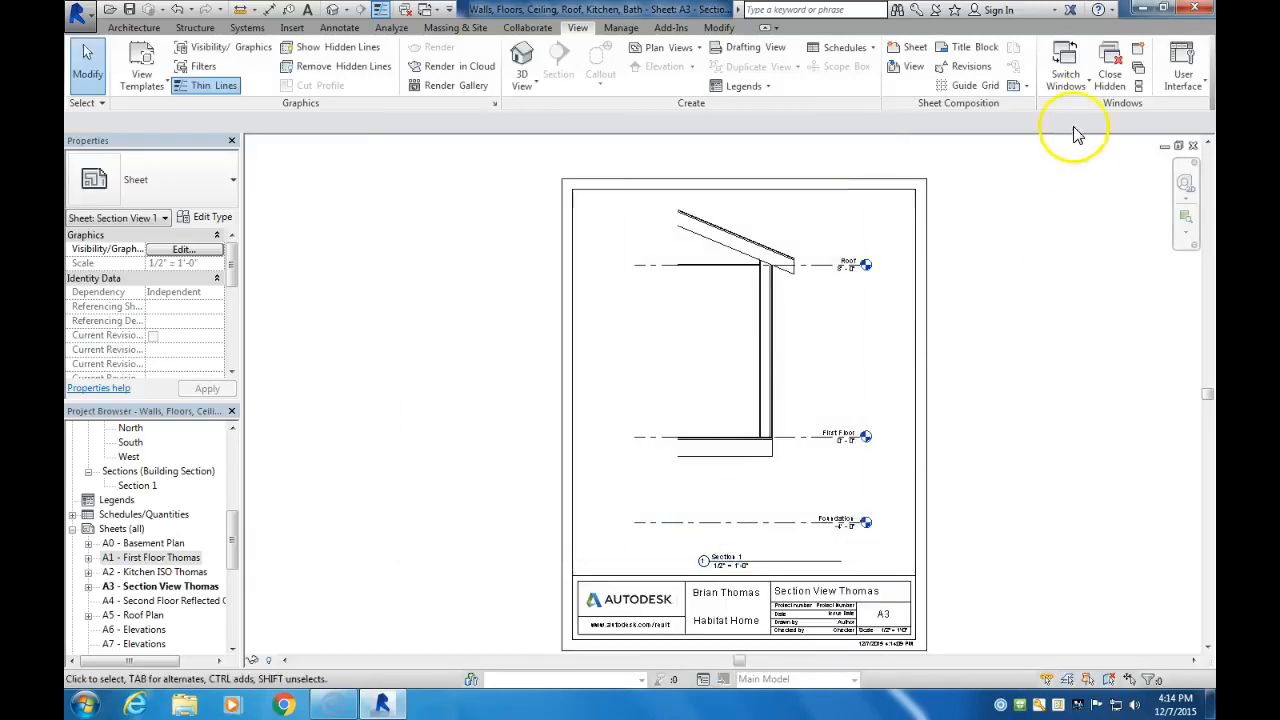
# Switch to the Windows desktop and line up the three exported sheet images in a column in the empty area
pyautogui.click(1142, 10)
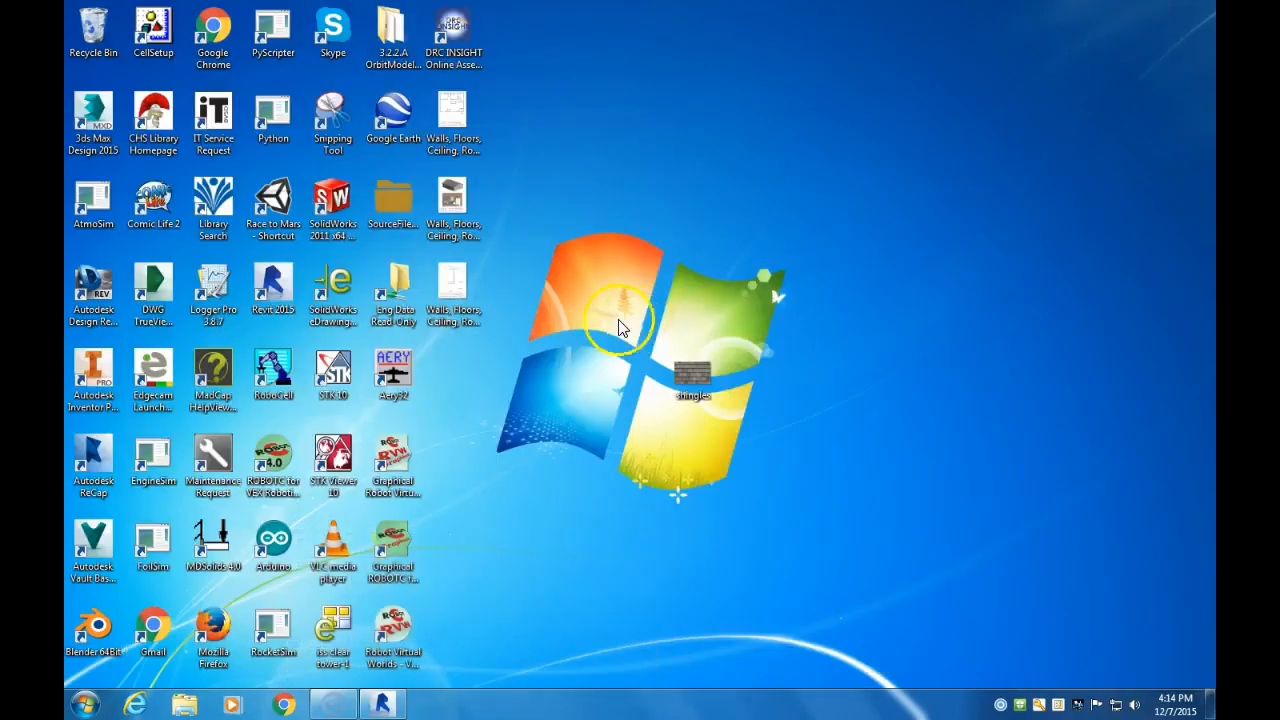
pyautogui.moveTo(458, 285); pyautogui.dragTo(757, 285)
pyautogui.moveTo(478, 122); pyautogui.dragTo(835, 118)
pyautogui.moveTo(480, 210); pyautogui.dragTo(786, 206)
pyautogui.moveTo(777, 286); pyautogui.dragTo(826, 320)
pyautogui.moveTo(755, 205); pyautogui.dragTo(821, 202)
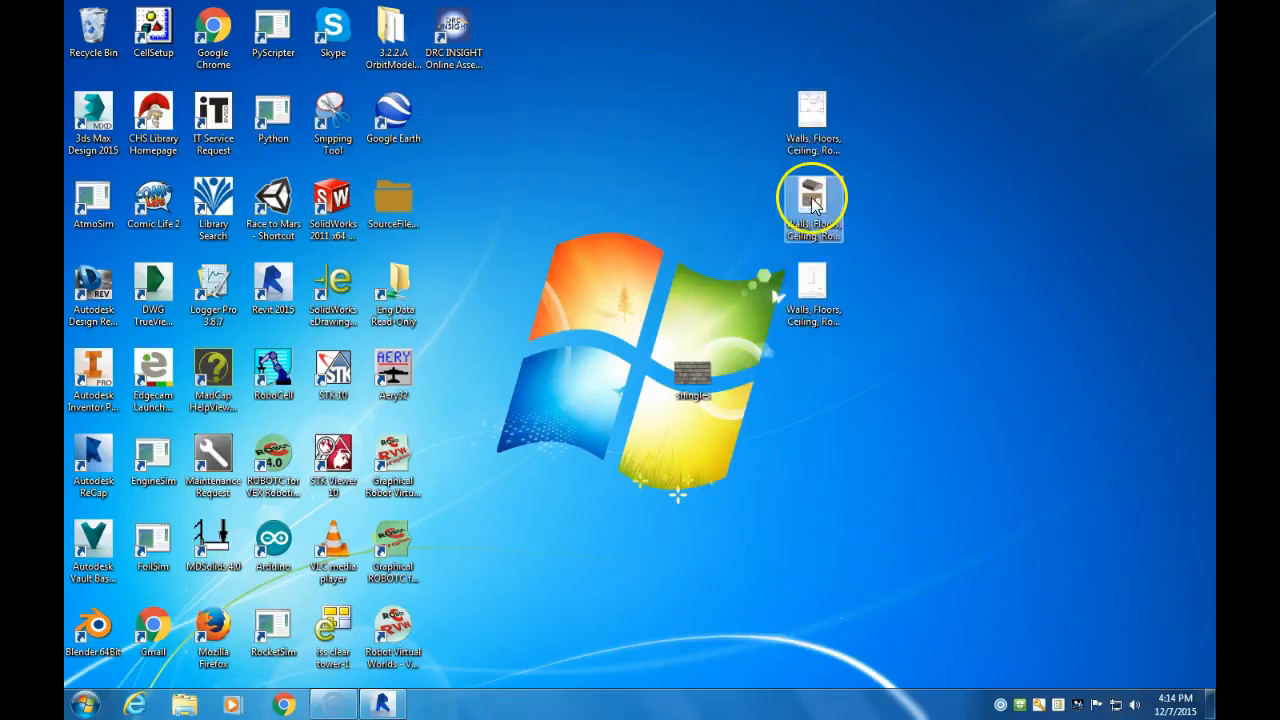
# Open the exported A2 sheet image in Windows Photo Viewer, check its print settings, and close both without printing
pyautogui.doubleClick(818, 205)
pyautogui.click(232, 88)
pyautogui.click(247, 107)
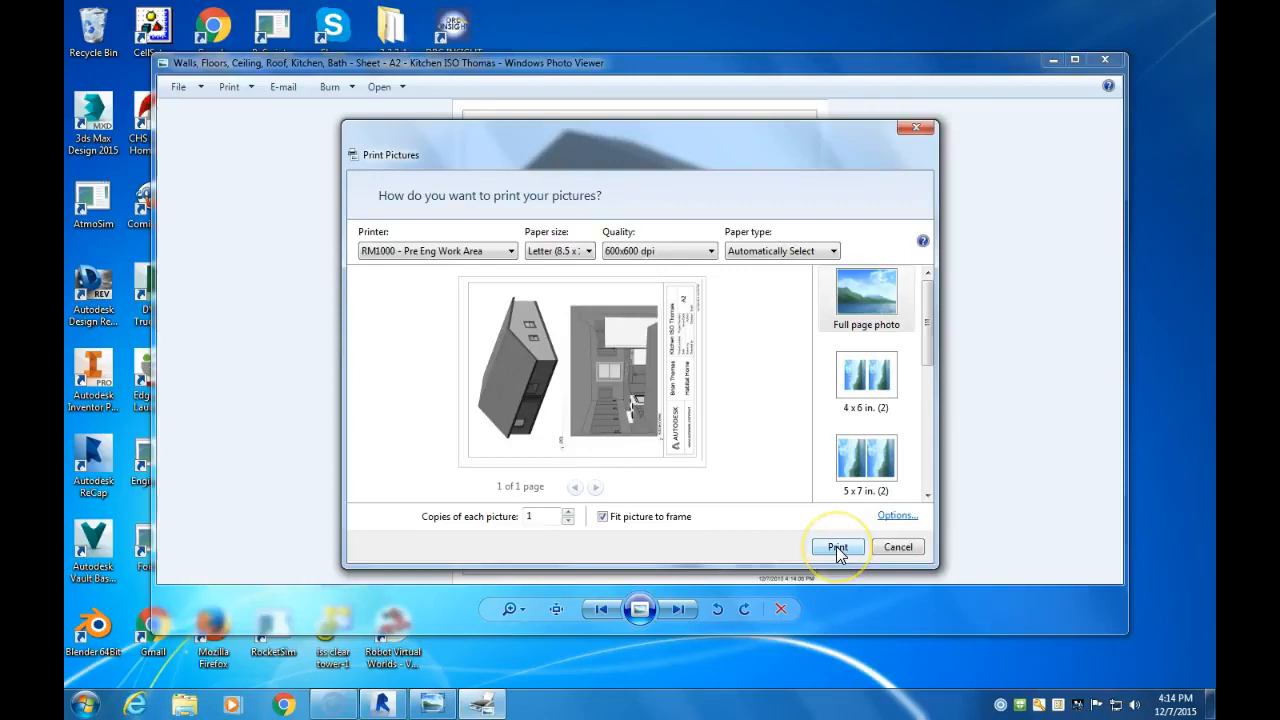
pyautogui.click(915, 127)
pyautogui.click(1106, 62)
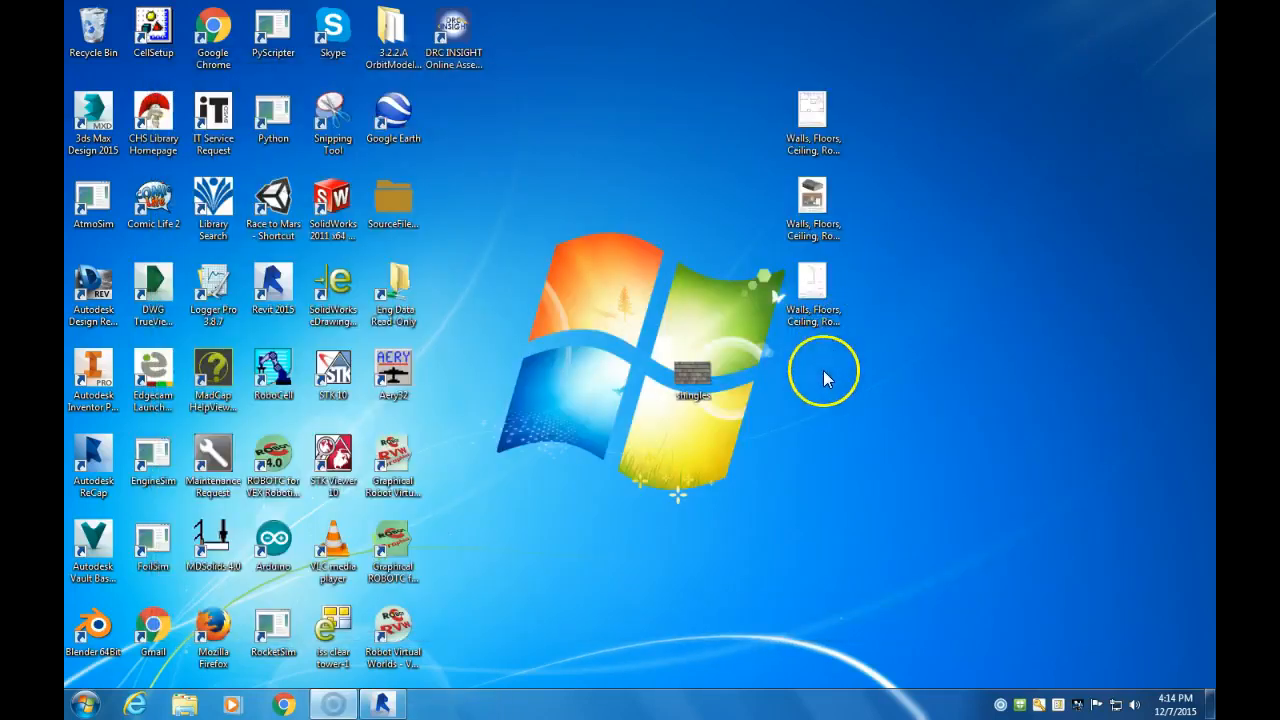